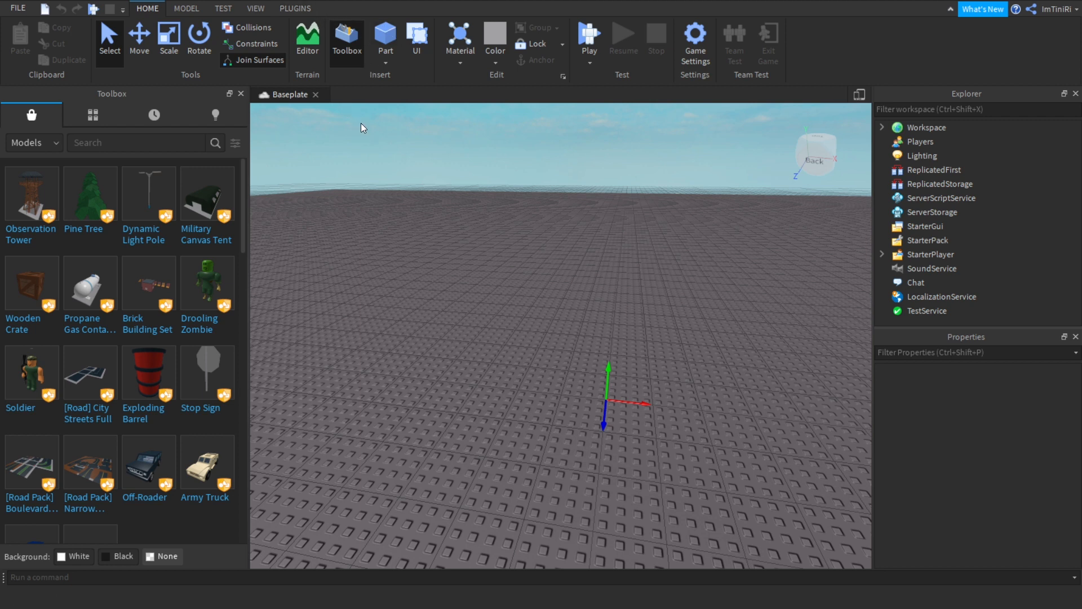
Load the avatar into the baseplate with Load Character Pro and export the whole character model
{"action": "left_click", "coordinate": [294, 9]}
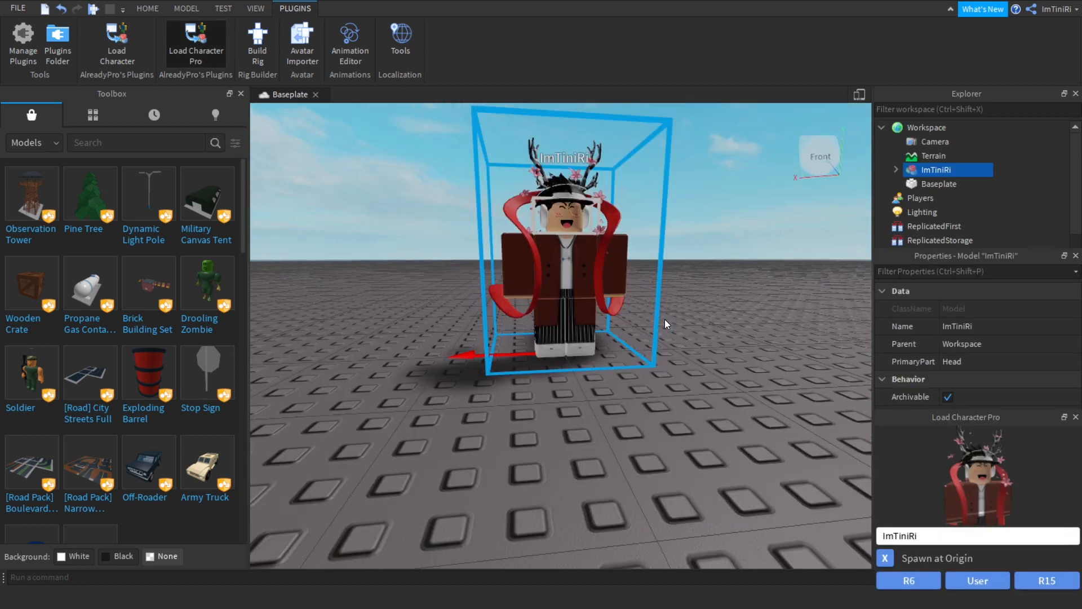
{"action": "key", "text": "f"}
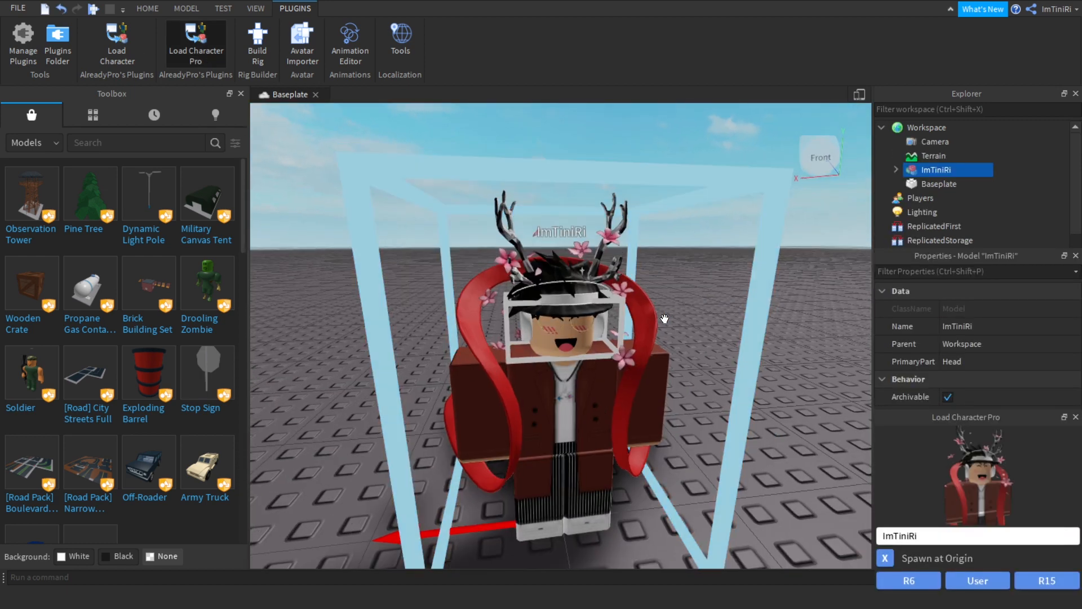
{"action": "left_click", "coordinate": [896, 169]}
{"action": "key", "text": "f"}
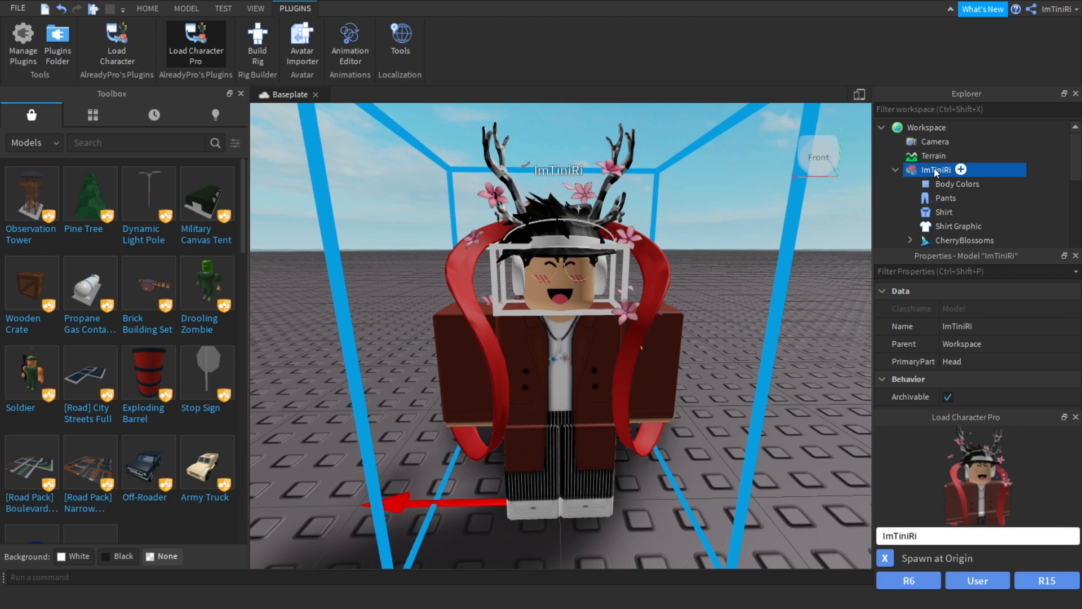
{"action": "right_click", "coordinate": [934, 168]}
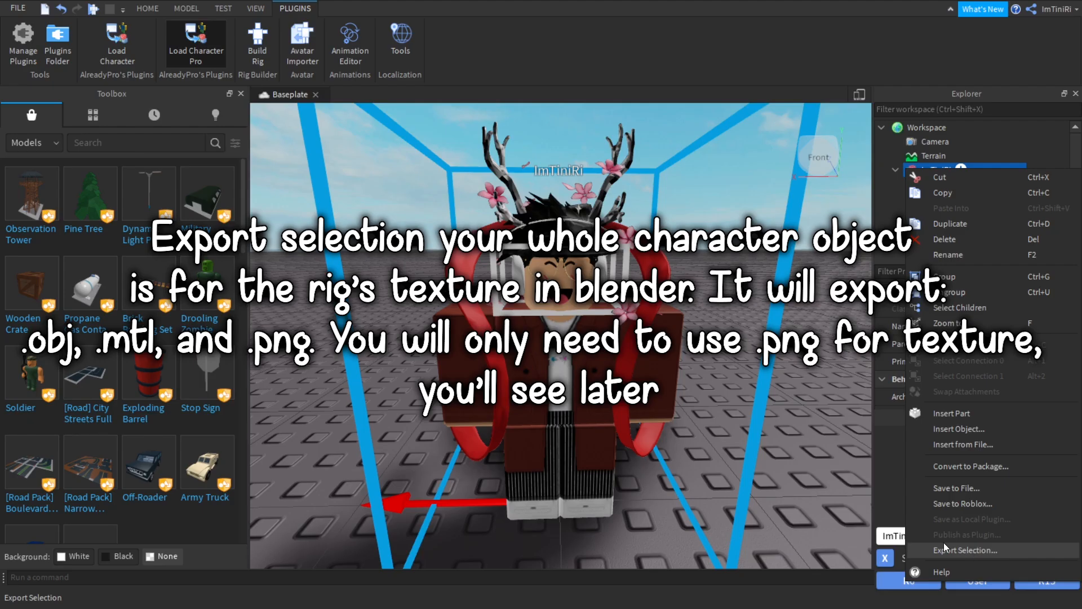
{"action": "left_click", "coordinate": [945, 544]}
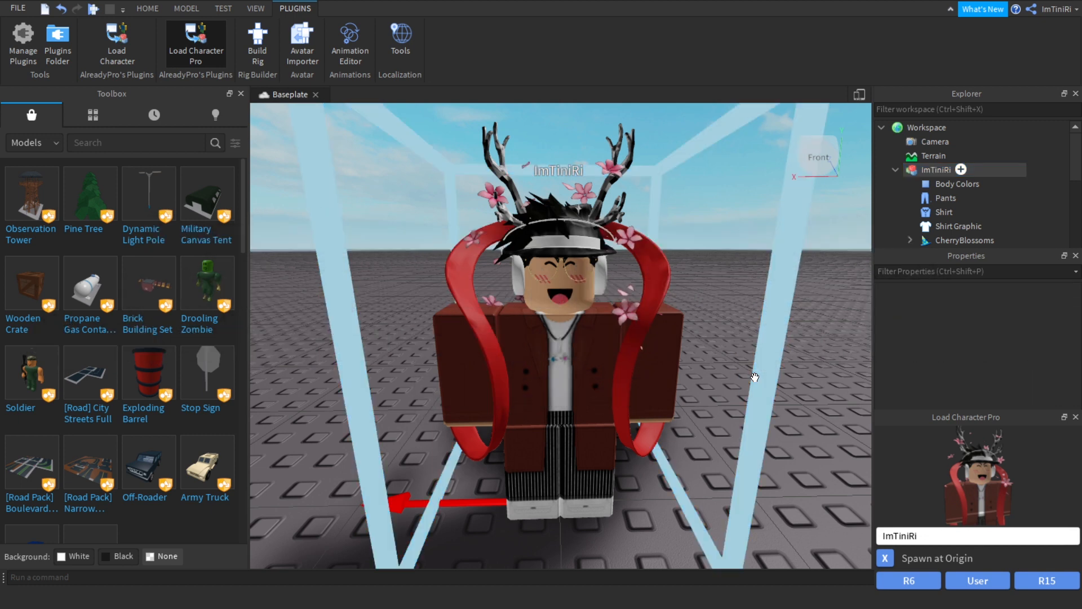
Select the character's accessories together with its Head part and export that selection
{"action": "scroll", "coordinate": [782, 373], "scroll_direction": "down", "scroll_amount": 5}
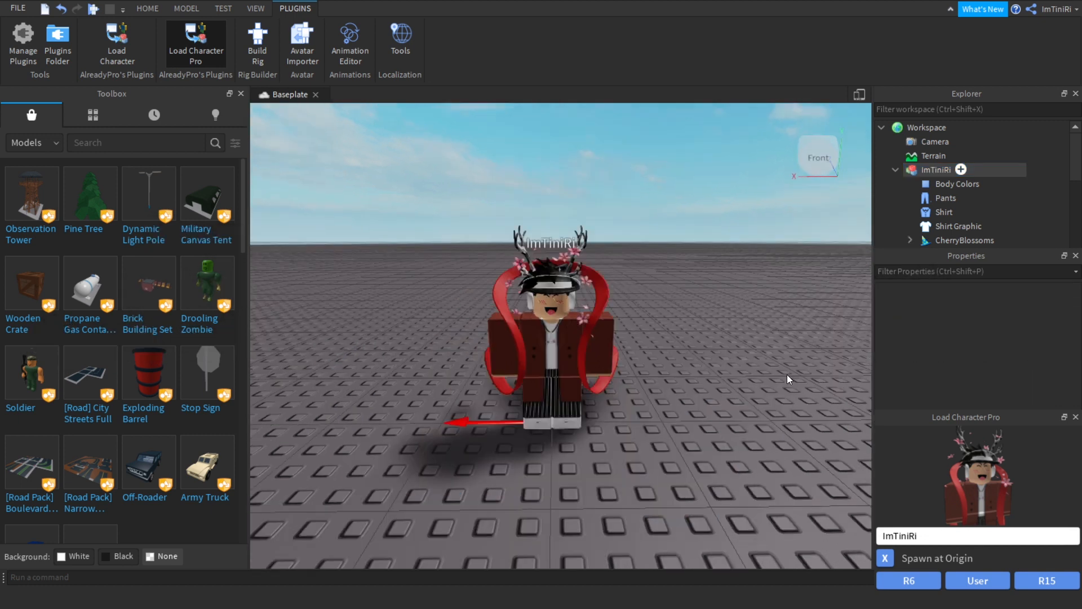
{"action": "right_click_drag", "start_coordinate": [786, 374], "coordinate": [787, 374]}
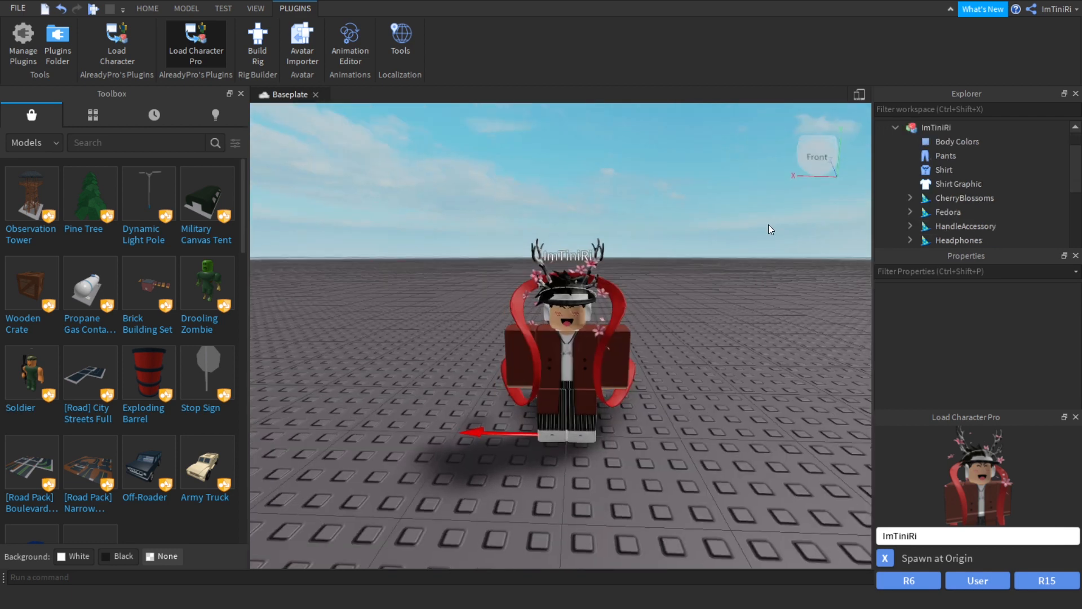
{"action": "scroll", "coordinate": [768, 225], "scroll_direction": "up", "scroll_amount": 3}
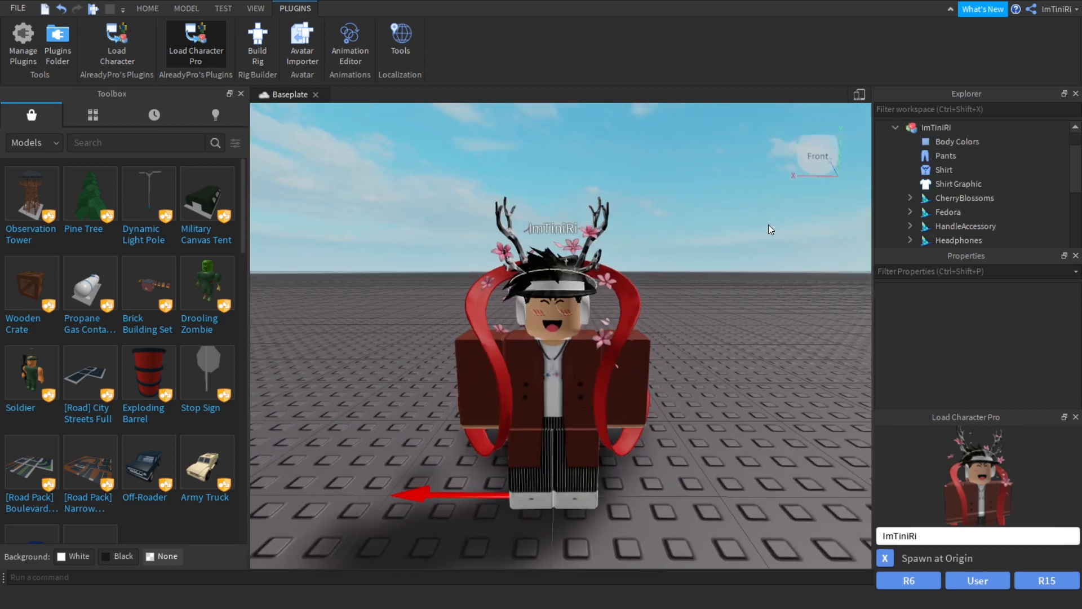
{"action": "right_click_drag", "start_coordinate": [768, 224], "coordinate": [765, 224]}
{"action": "scroll", "coordinate": [951, 189], "scroll_direction": "down", "scroll_amount": 3}
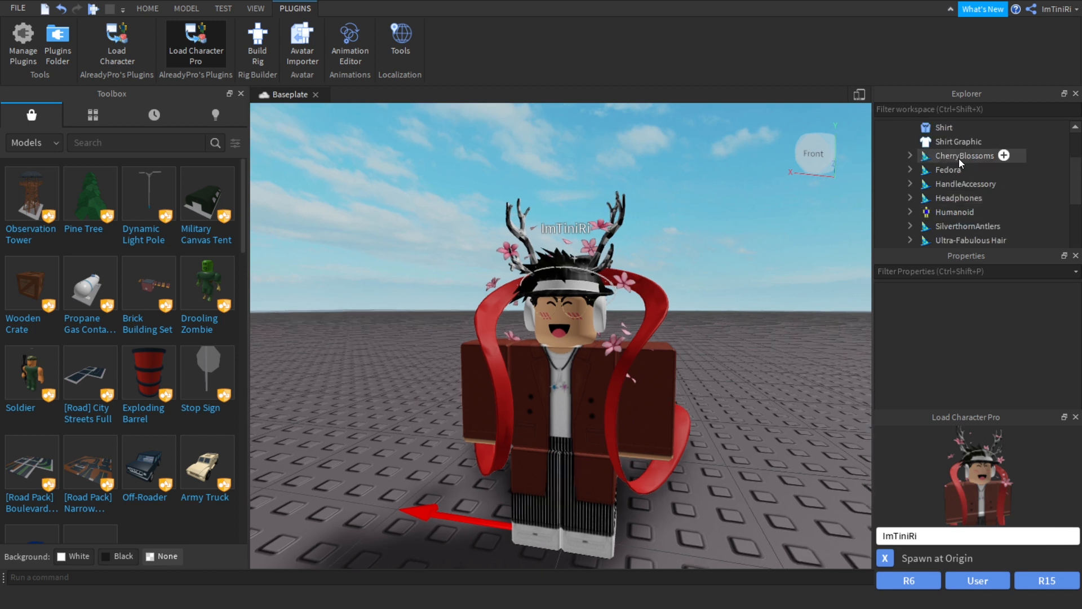
{"action": "left_click", "coordinate": [958, 158]}
{"action": "left_click", "coordinate": [949, 170], "text": "ctrl"}
{"action": "left_click", "coordinate": [950, 183], "text": "ctrl"}
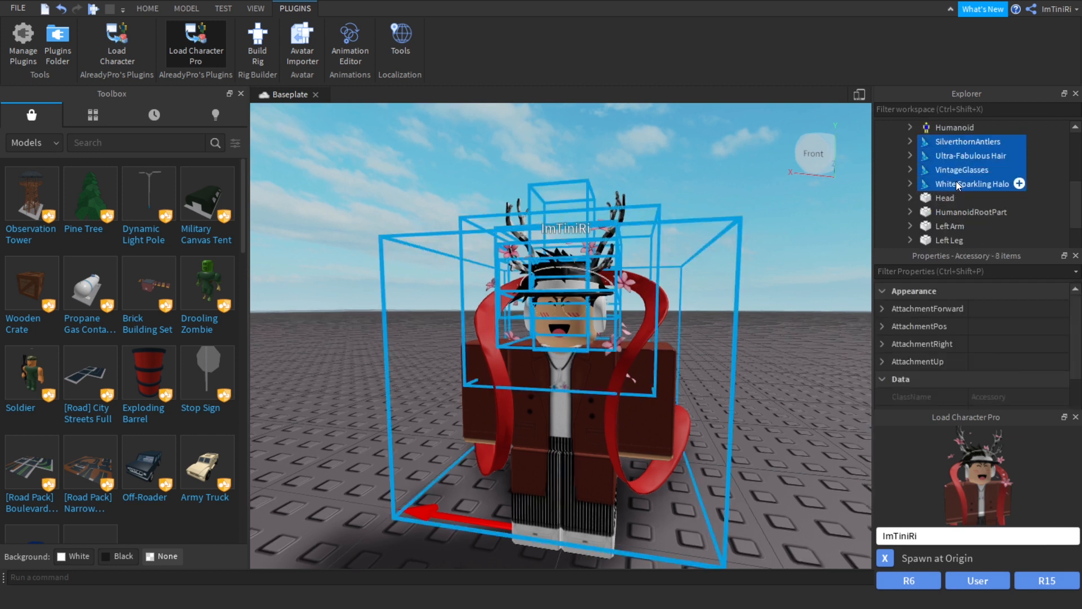
{"action": "left_click", "coordinate": [945, 198], "text": "ctrl"}
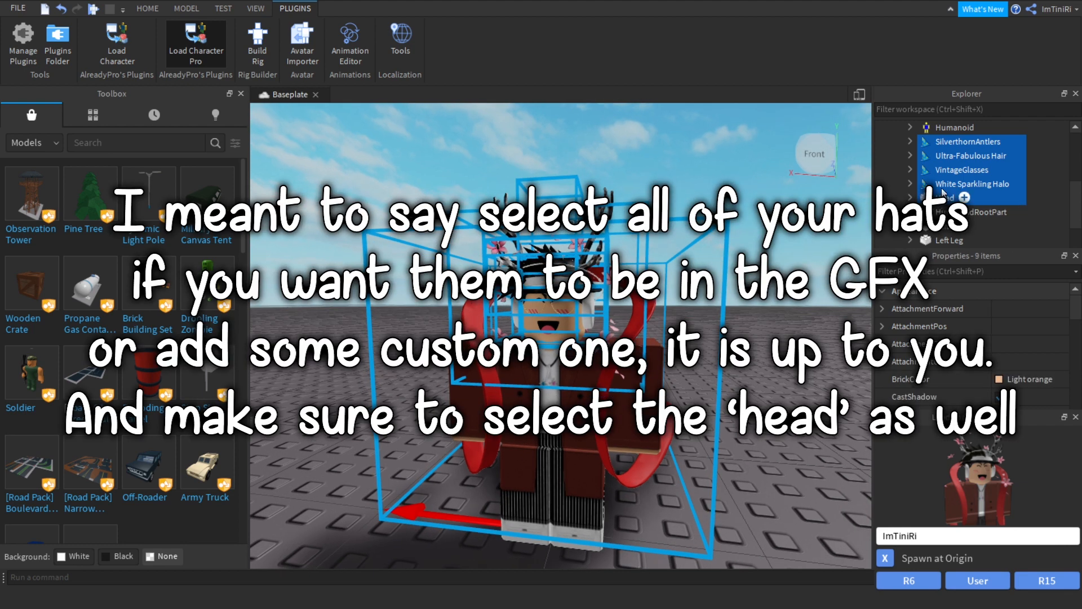
{"action": "right_click", "coordinate": [952, 198]}
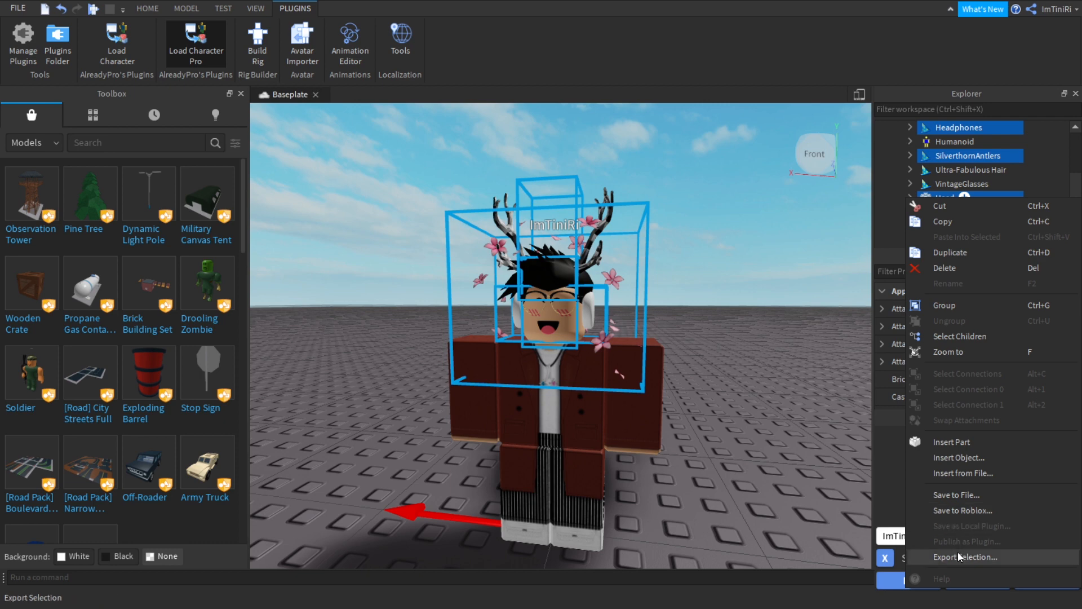
{"action": "left_click", "coordinate": [794, 498]}
{"action": "scroll", "coordinate": [783, 454], "scroll_direction": "up", "scroll_amount": 3}
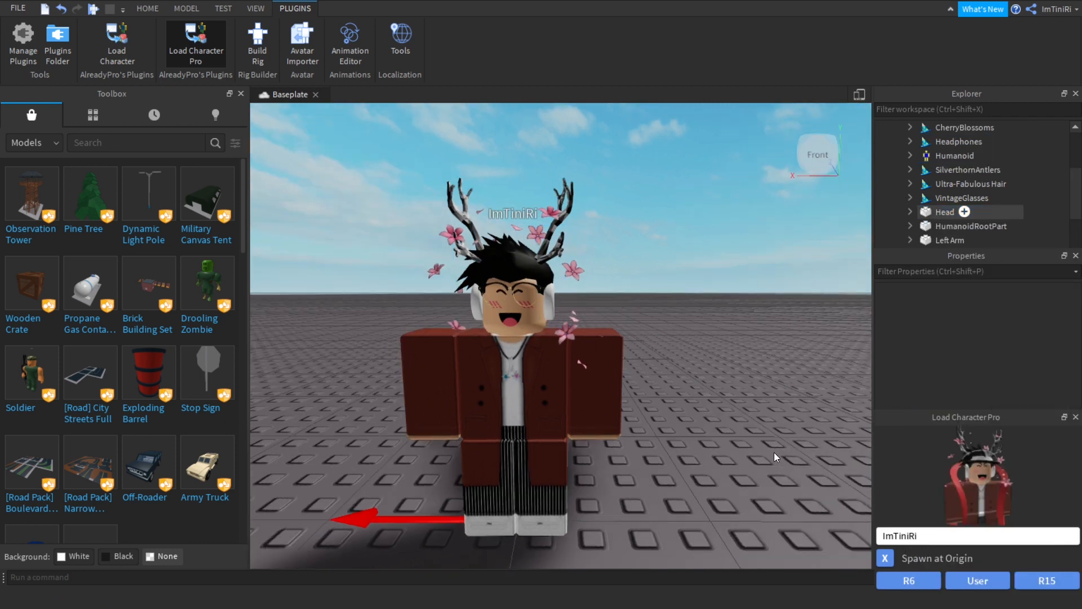
{"action": "scroll", "coordinate": [774, 451], "scroll_direction": "down", "scroll_amount": 1}
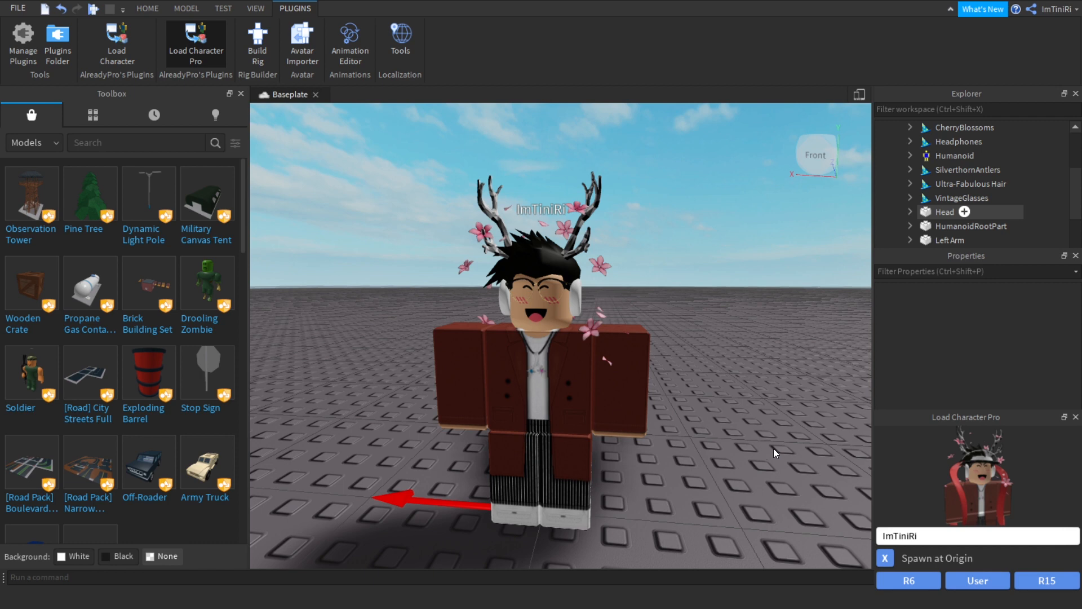
{"action": "scroll", "coordinate": [704, 204], "scroll_direction": "down", "scroll_amount": 2}
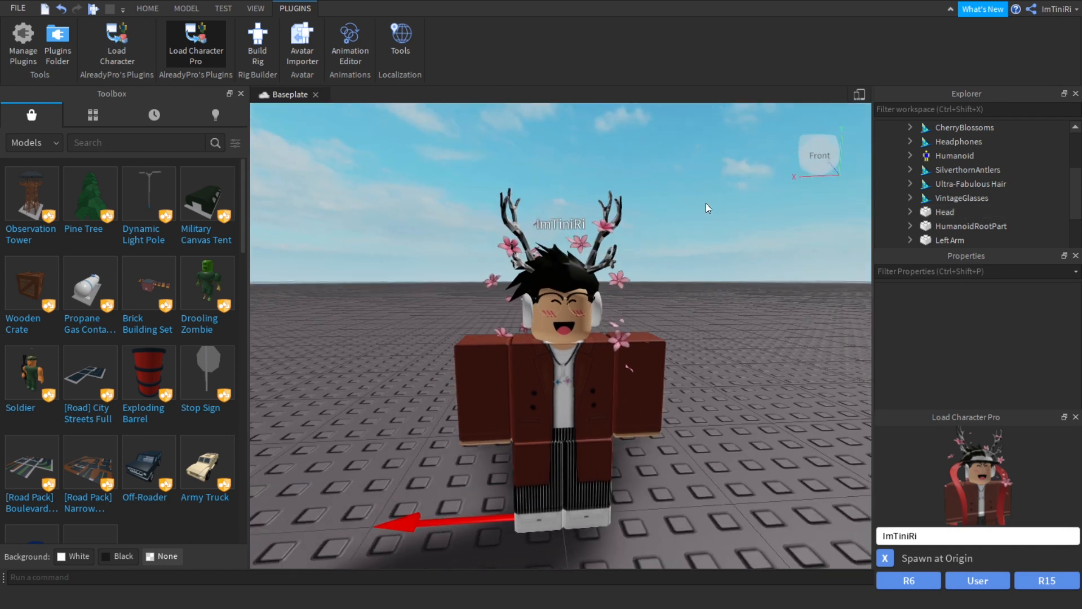
{"action": "scroll", "coordinate": [705, 203], "scroll_direction": "down", "scroll_amount": 4}
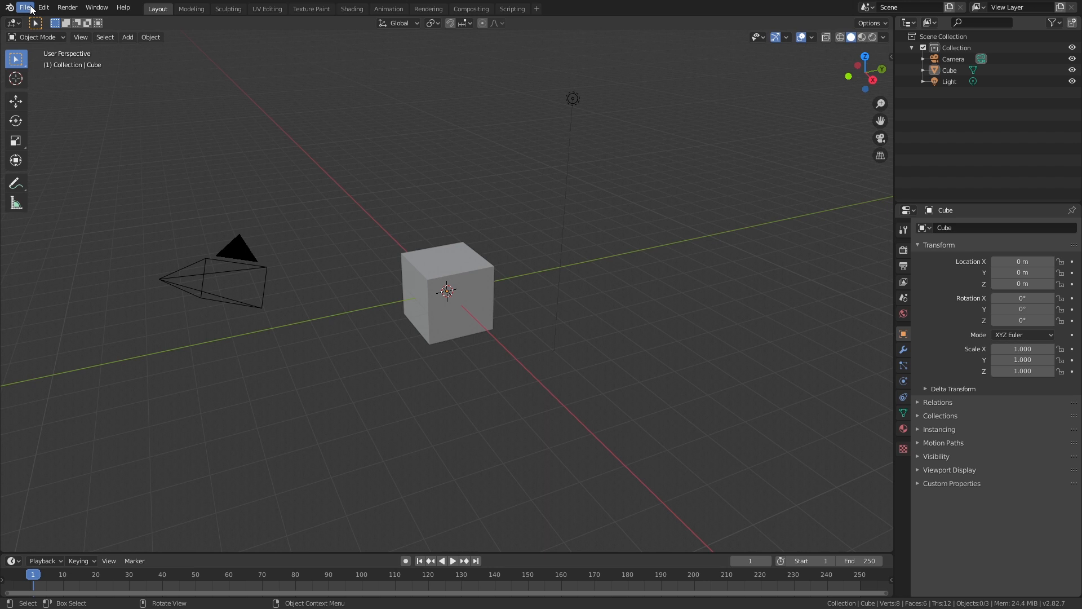
Switch to Blender and open the character rig file, discarding the changes to the untitled scene
{"action": "left_click", "coordinate": [31, 9]}
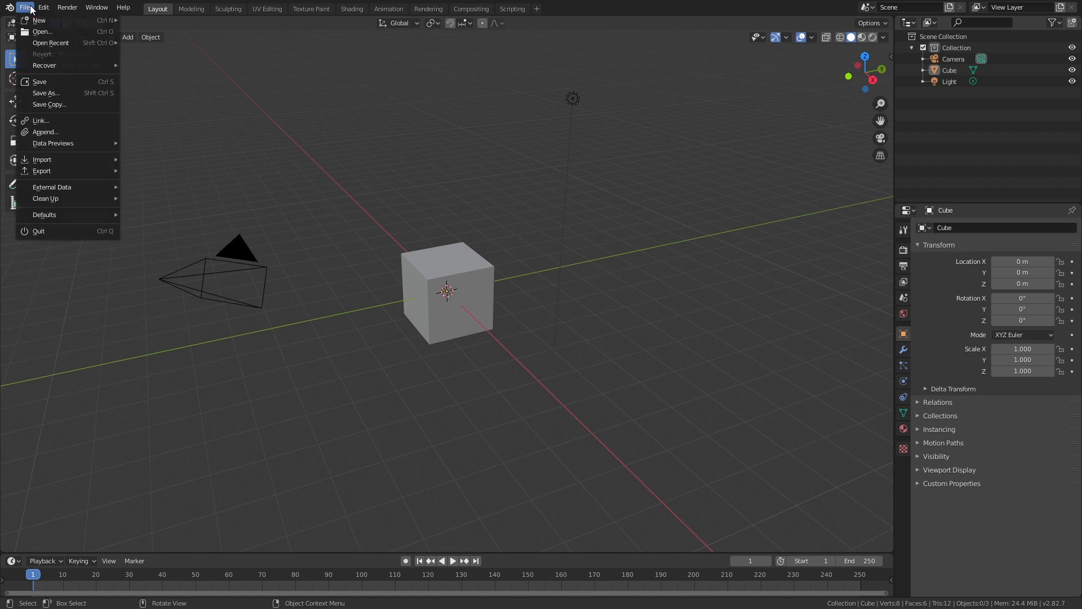
{"action": "left_click", "coordinate": [45, 32]}
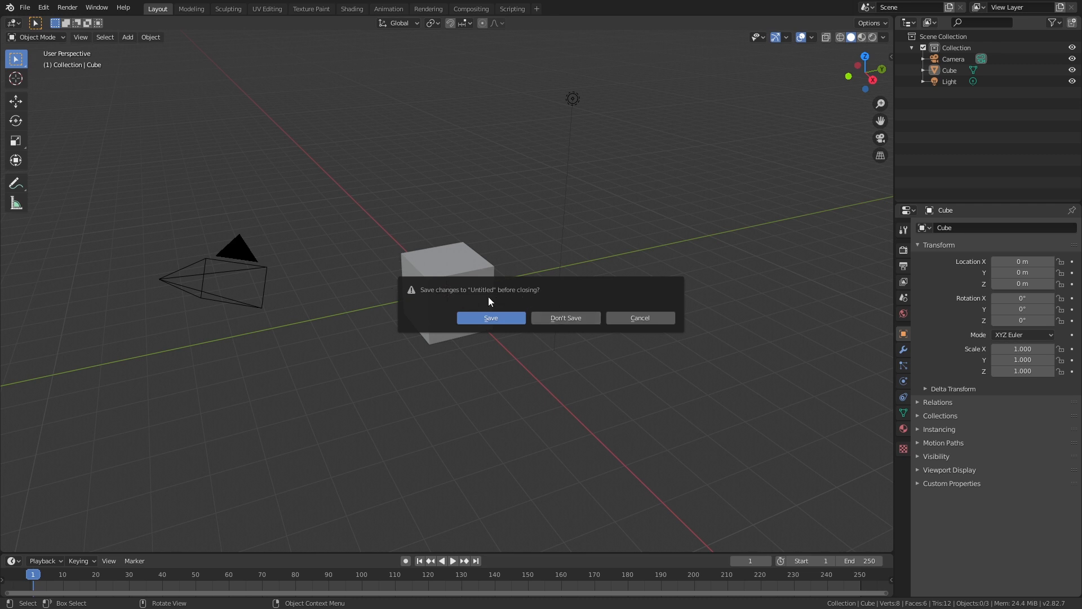
{"action": "left_click", "coordinate": [561, 318]}
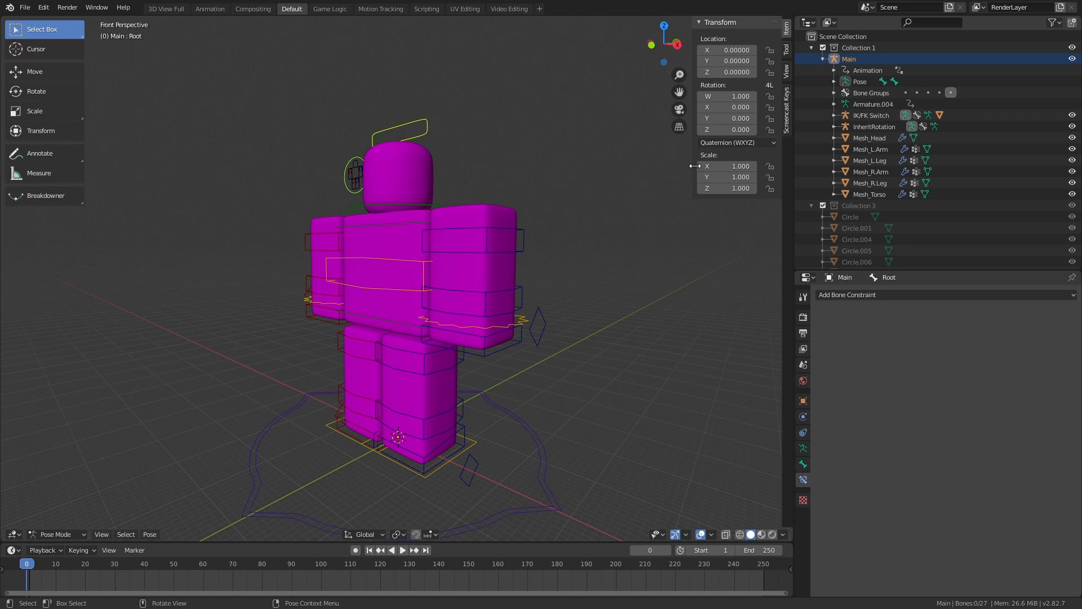
Collapse the Main armature and Collection 3 in the scene hierarchy
{"action": "left_click", "coordinate": [824, 58]}
{"action": "left_click", "coordinate": [812, 70]}
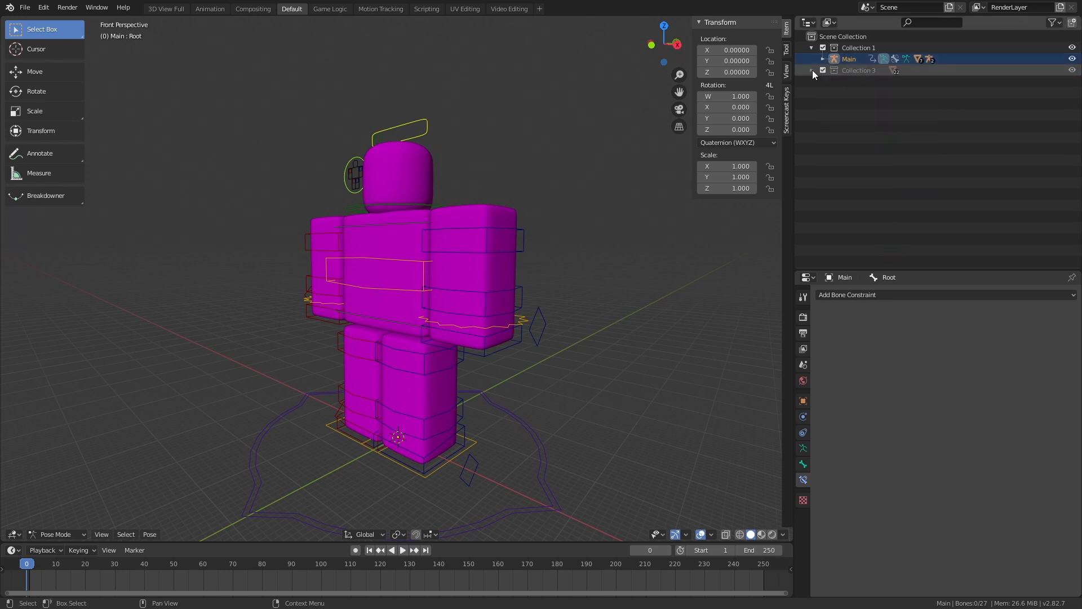
{"action": "left_click", "coordinate": [812, 70]}
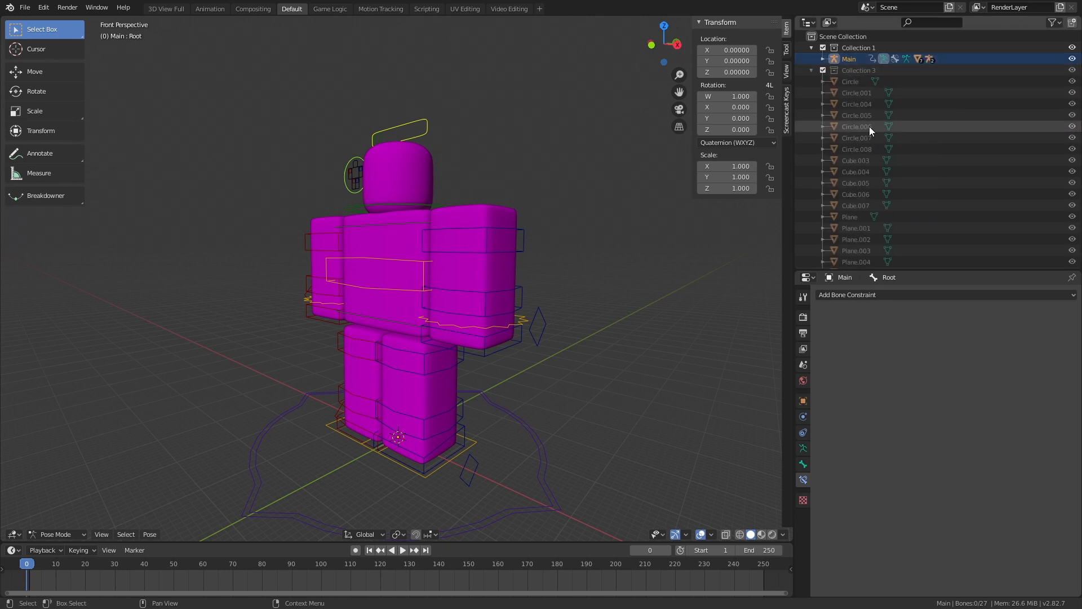
{"action": "left_click", "coordinate": [811, 70]}
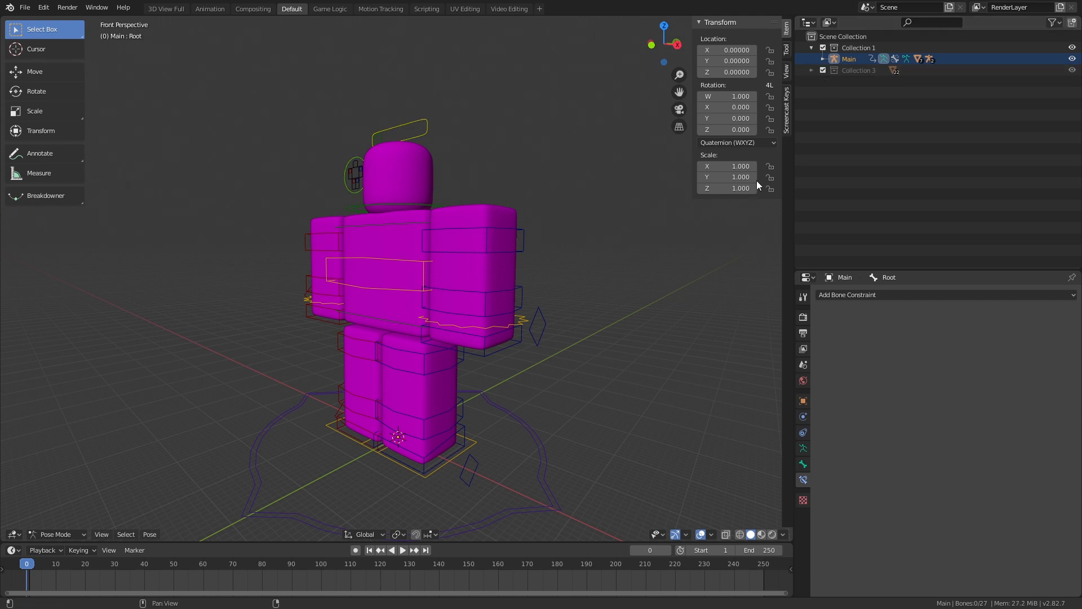
Turn on the Screencast Keys display and hide the viewport sidebar
{"action": "left_click", "coordinate": [786, 112]}
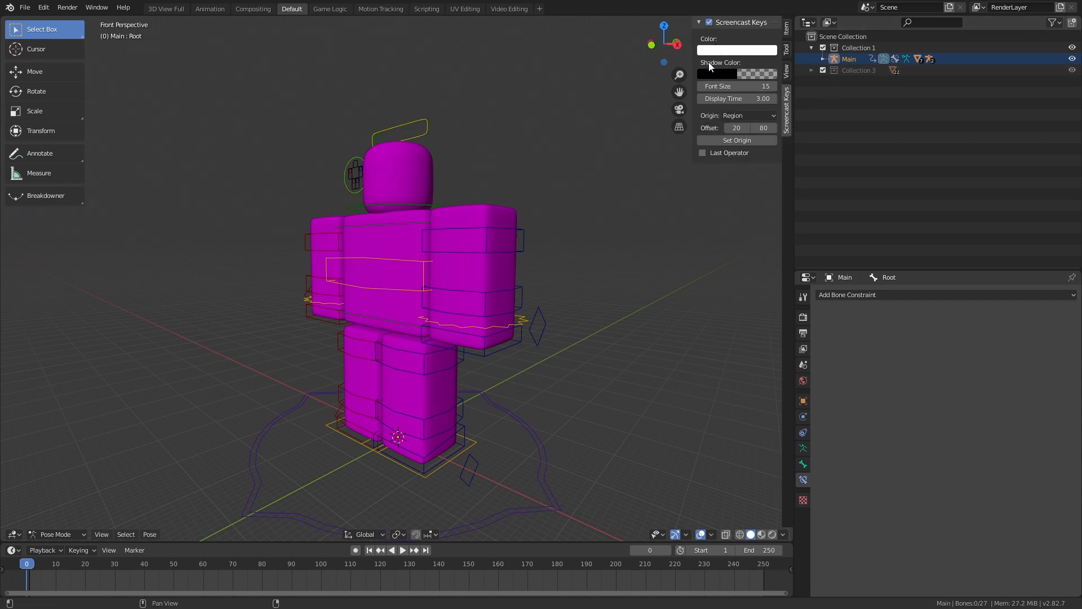
{"action": "key", "text": "n"}
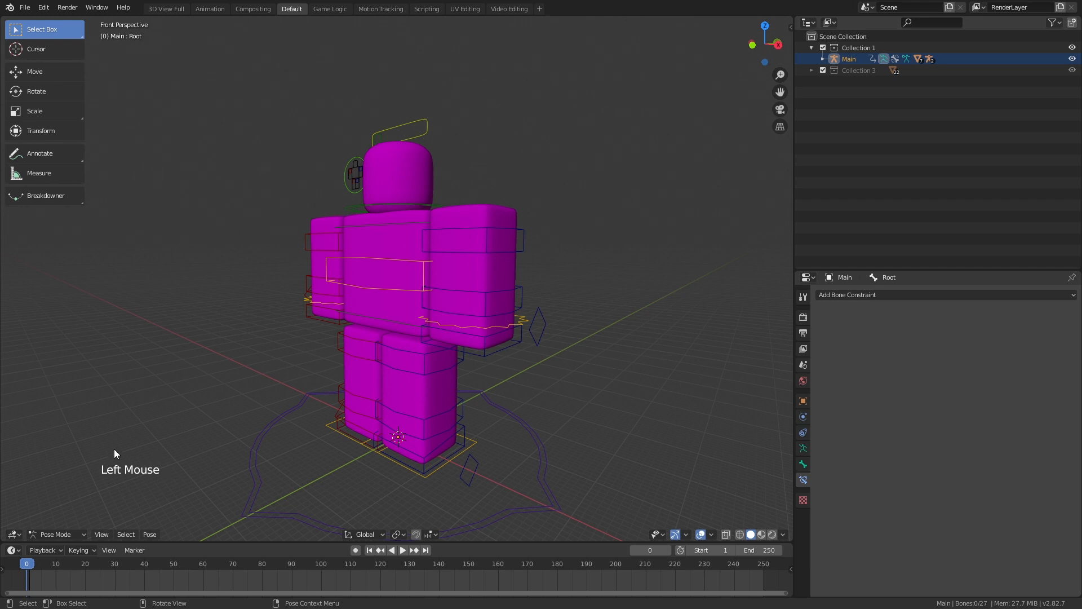
{"action": "left_click", "coordinate": [221, 401]}
{"action": "middle_click", "coordinate": [221, 401]}
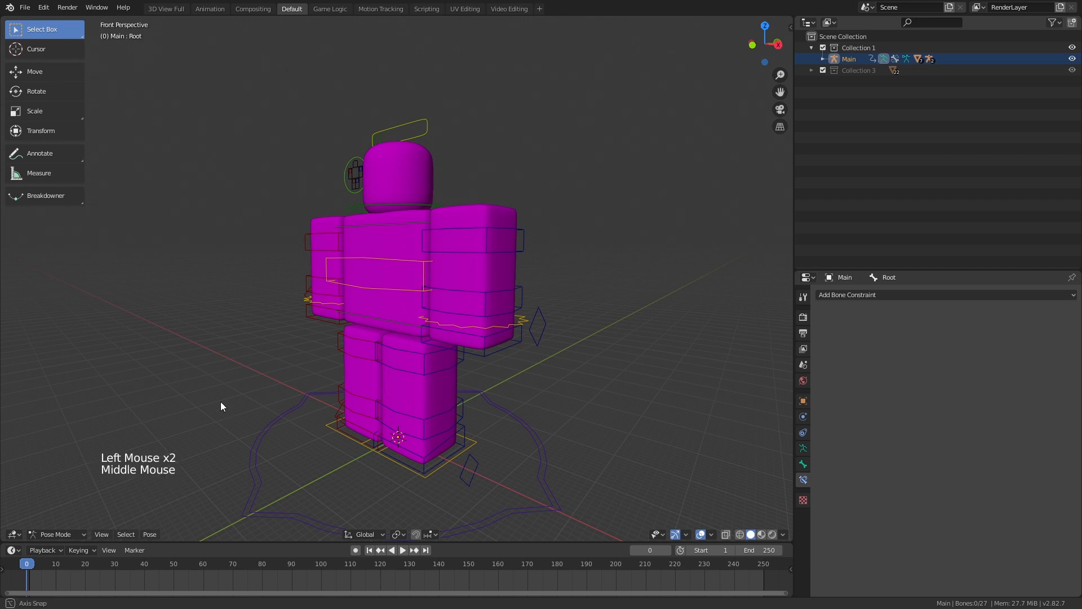
{"action": "right_click", "coordinate": [171, 385]}
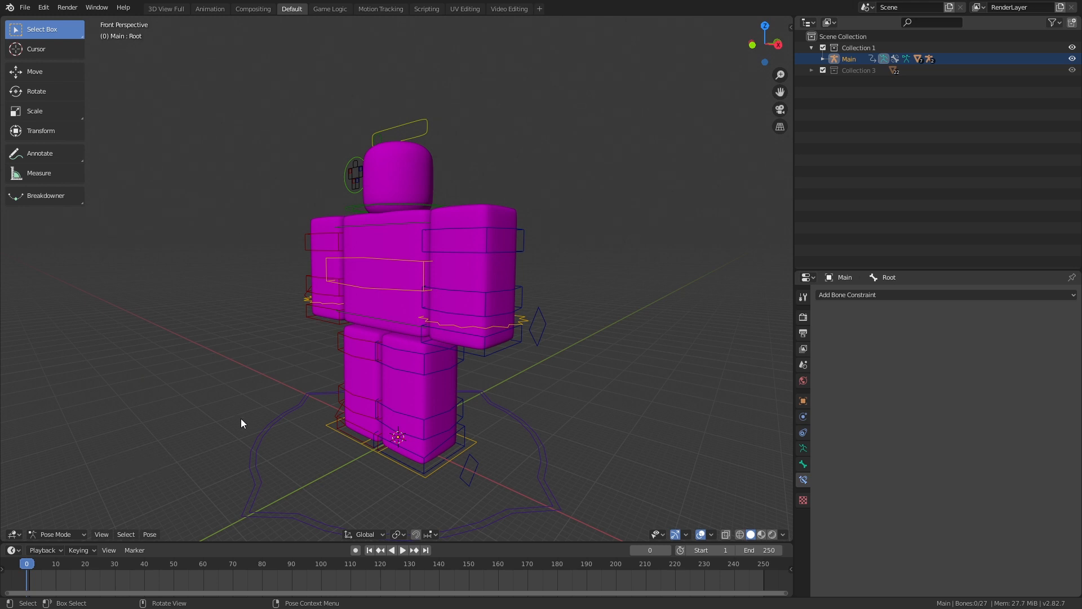
Switch to Object Mode and delete the rig's Mesh_Head object
{"action": "left_click", "coordinate": [526, 167]}
{"action": "left_click", "coordinate": [414, 185]}
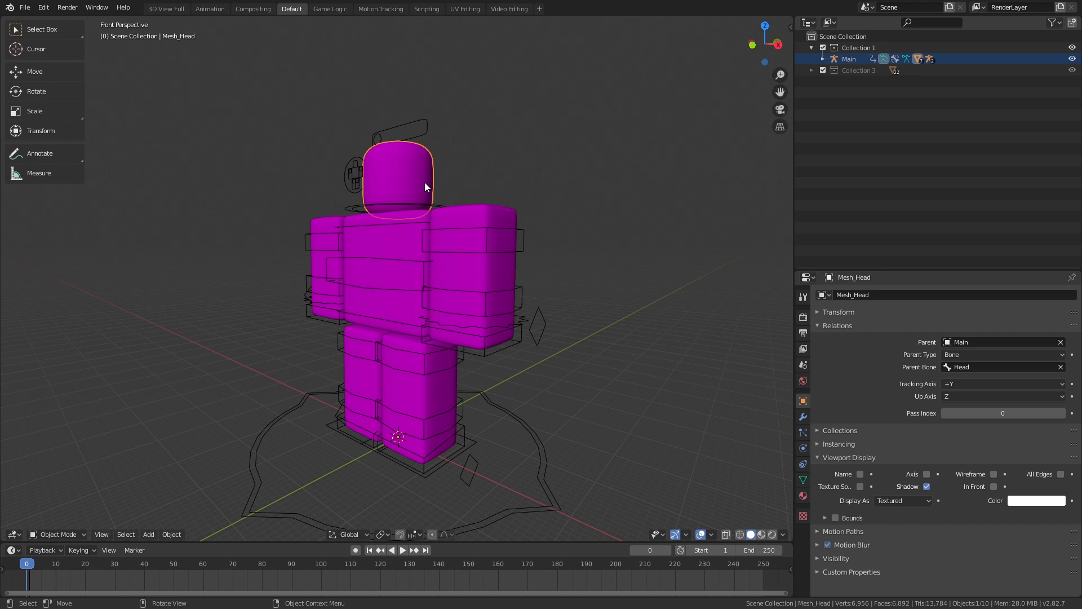
{"action": "key", "text": "Delete"}
{"action": "key", "text": "z"}
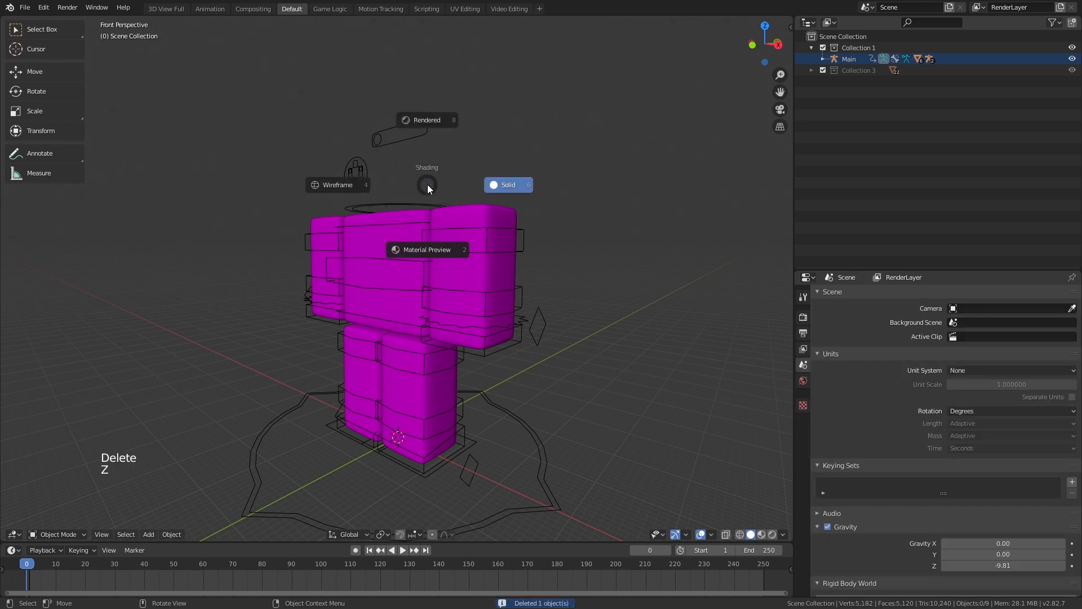
{"action": "key", "text": "x"}
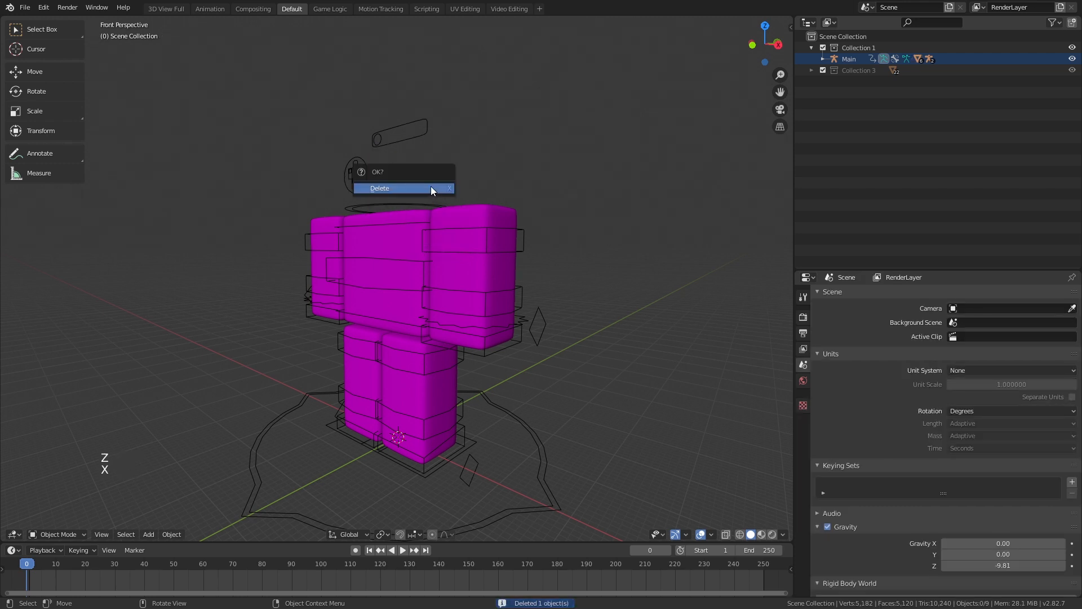
{"action": "left_click", "coordinate": [479, 180]}
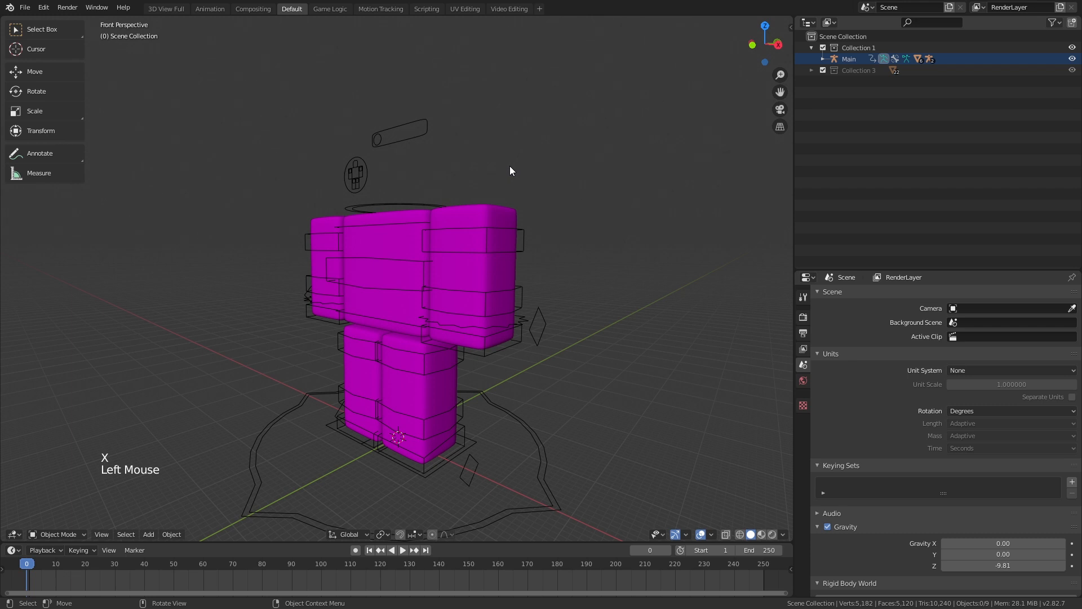
Import the exported head and accessories model as a Wavefront (.obj) file
{"action": "left_click", "coordinate": [24, 7]}
{"action": "mouse_move", "coordinate": [49, 158]}
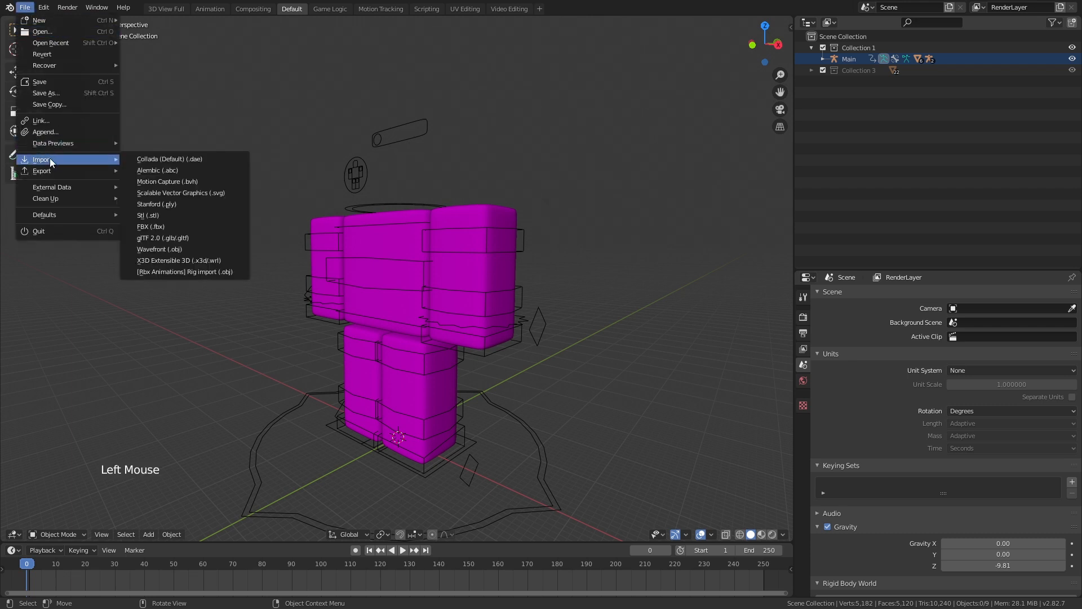
{"action": "left_click", "coordinate": [53, 301]}
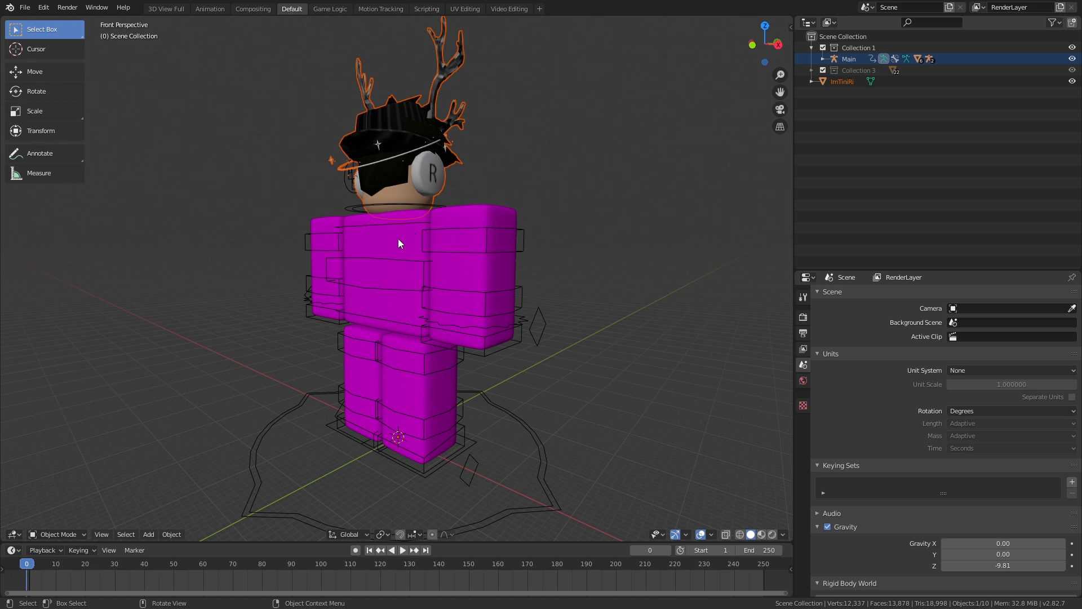
Rotate the imported head and accessories 180° about the vertical axis so the face points to the rig's front
{"action": "key", "text": "KP_7"}
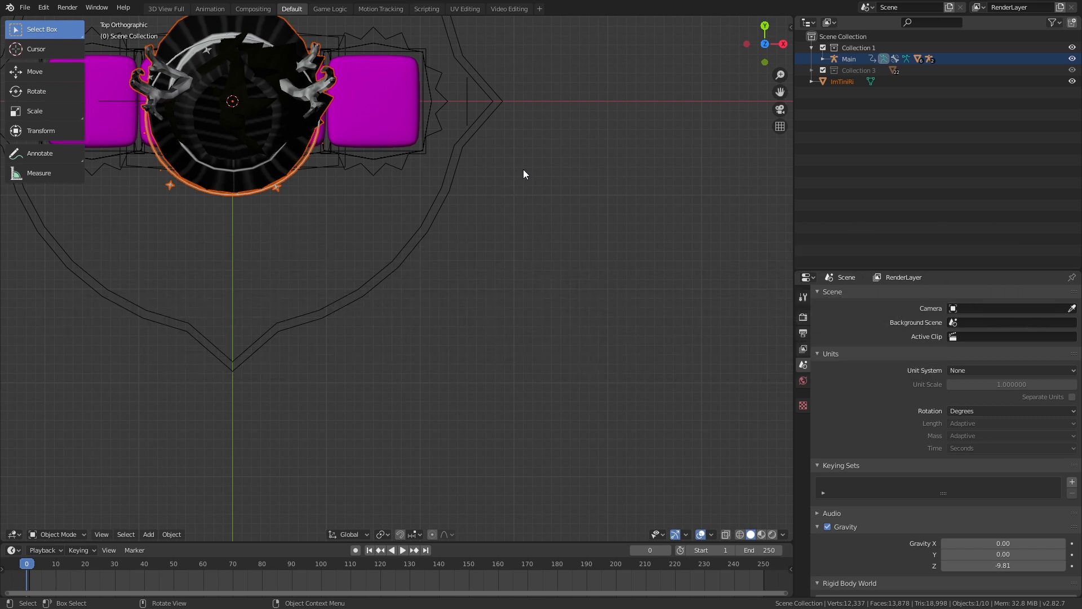
{"action": "type", "text": "r"}
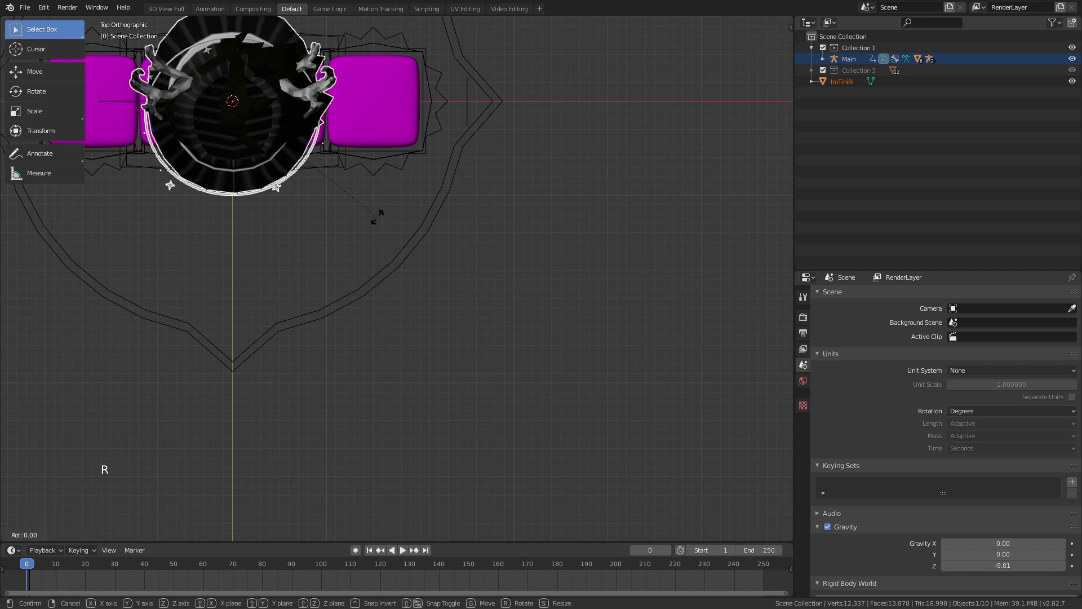
{"action": "type", "text": "180"}
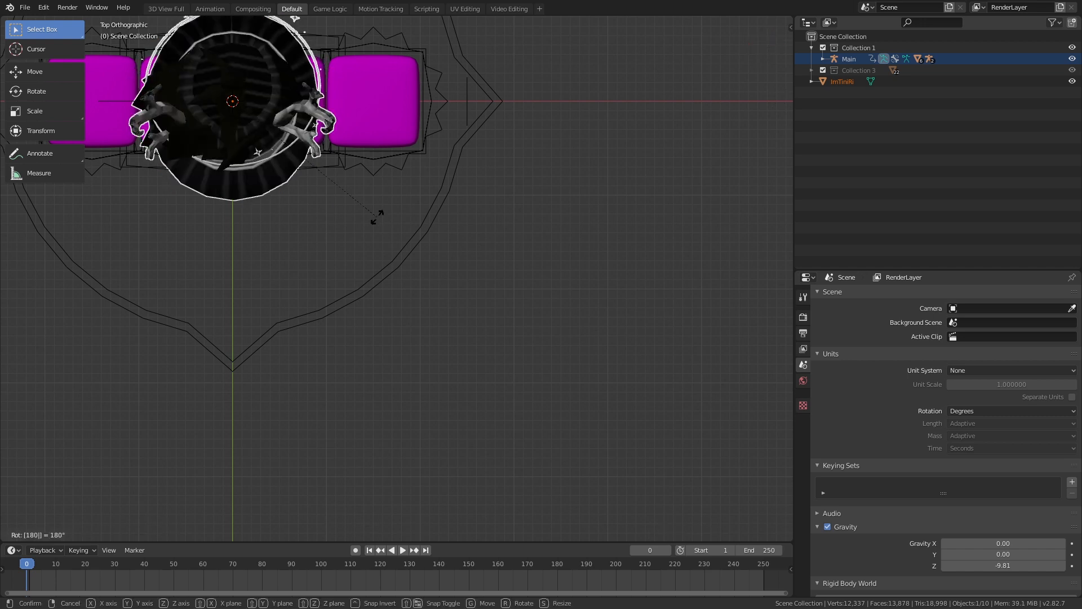
{"action": "key", "text": "Return"}
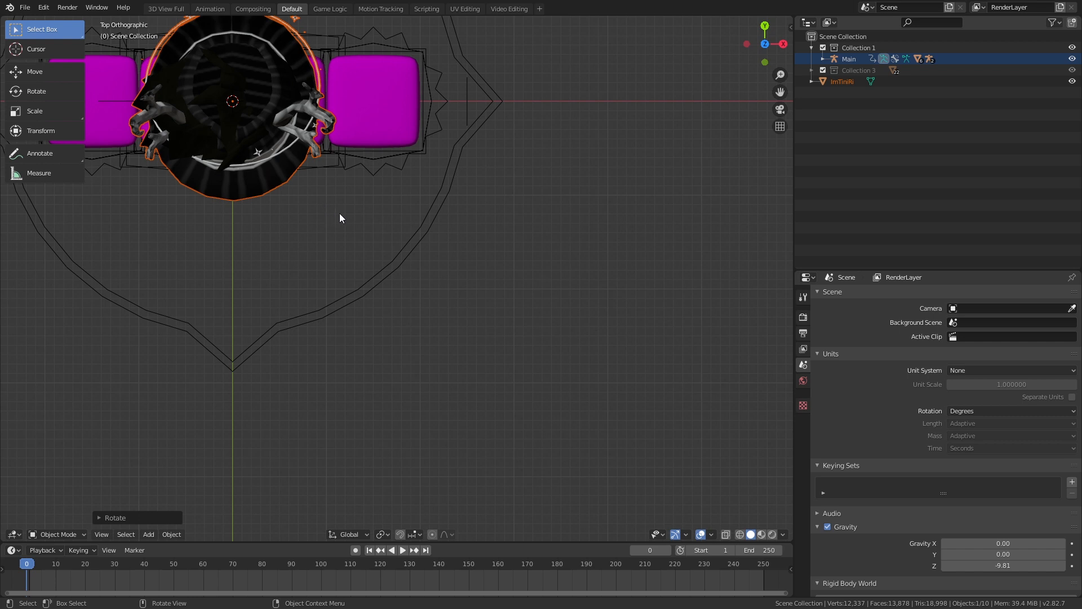
{"action": "middle_click_drag", "start_coordinate": [363, 209], "coordinate": [420, 219]}
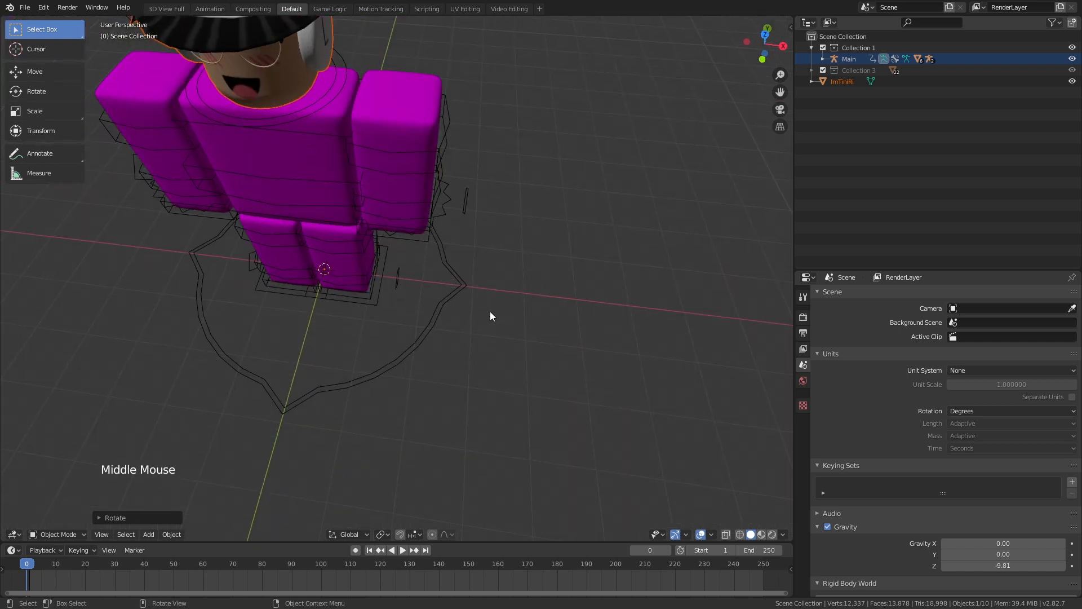
{"action": "middle_click_drag", "start_coordinate": [489, 312], "coordinate": [441, 265]}
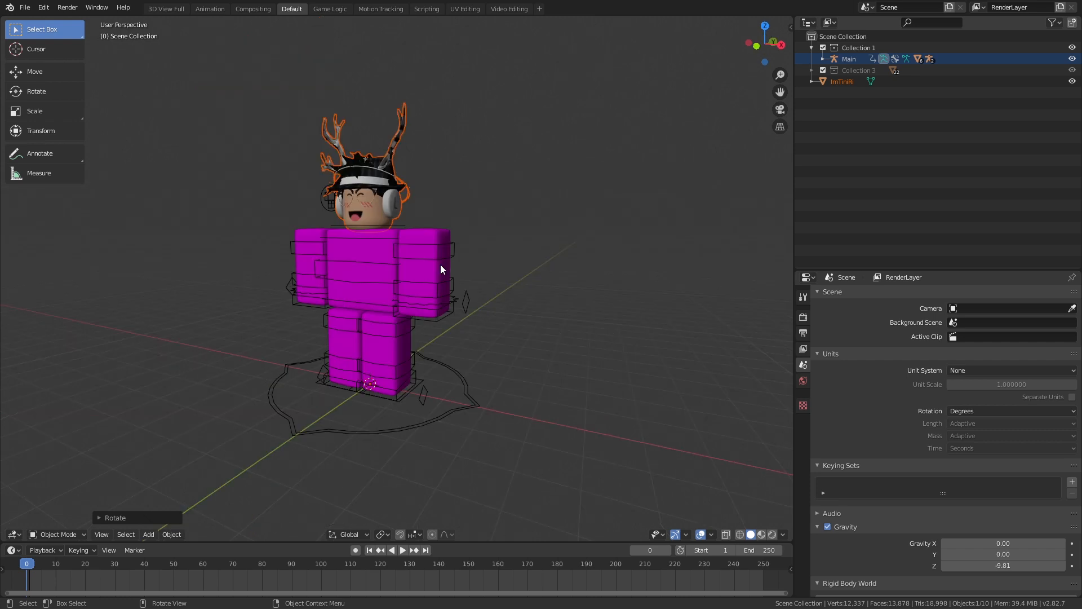
Inspect how the rotated head and accessories sit on the rig from the front and side using walk navigation
{"action": "key", "text": "shift"}
{"action": "key", "text": "shift+grave"}
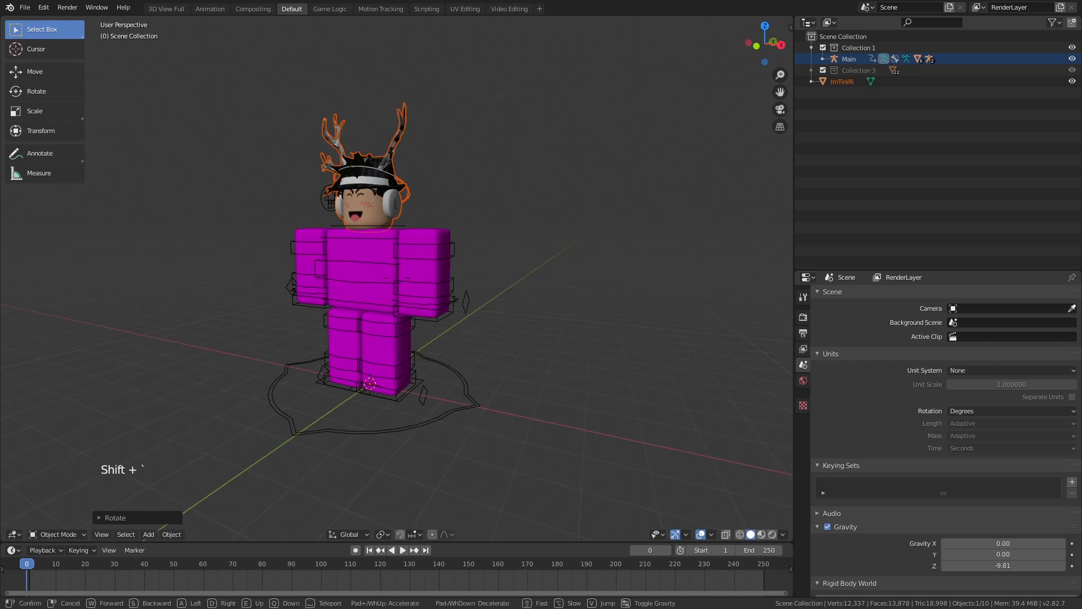
{"action": "key", "text": "w"}
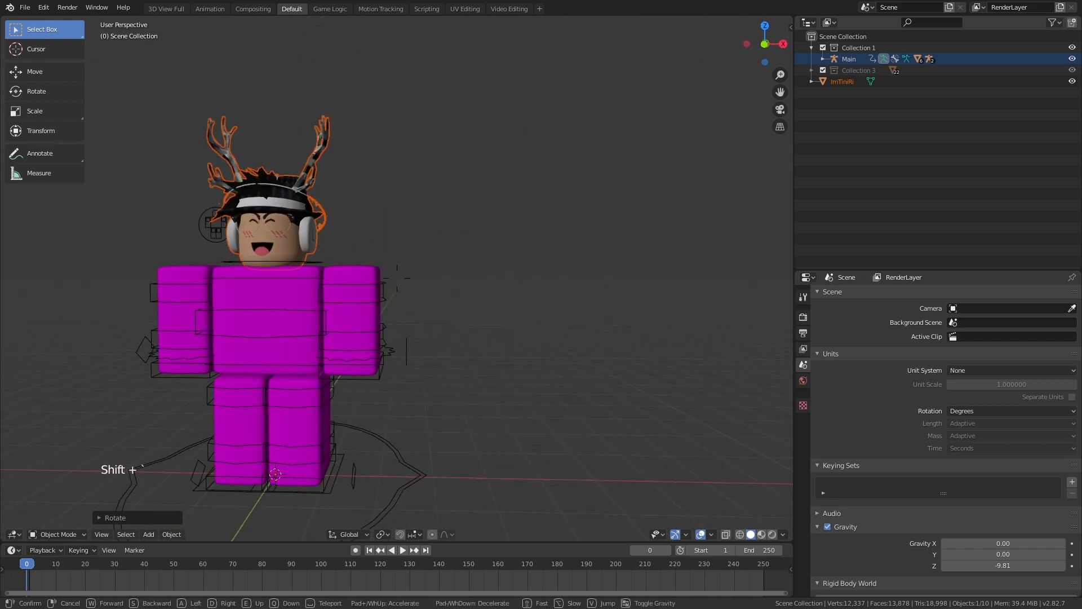
{"action": "key", "text": "e"}
{"action": "key", "text": "q"}
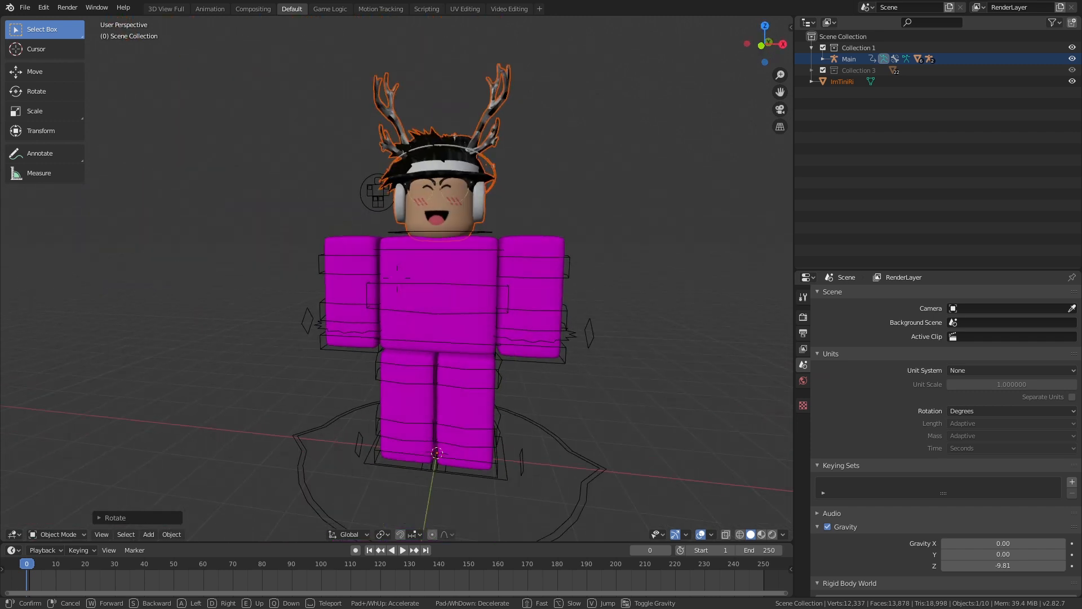
{"action": "key", "text": "d"}
{"action": "key", "text": "w"}
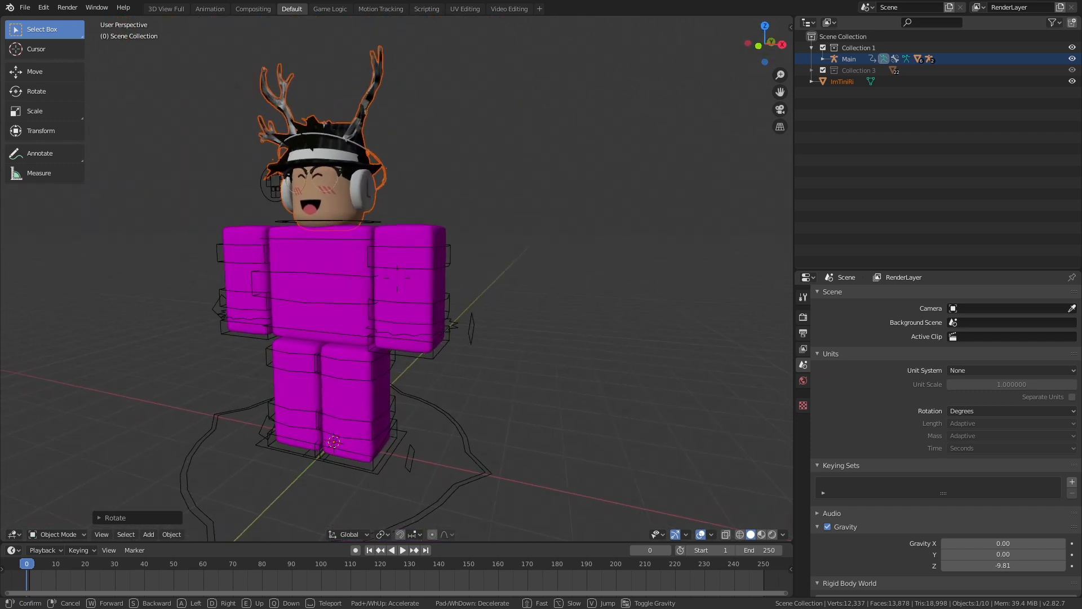
{"action": "key", "text": "a"}
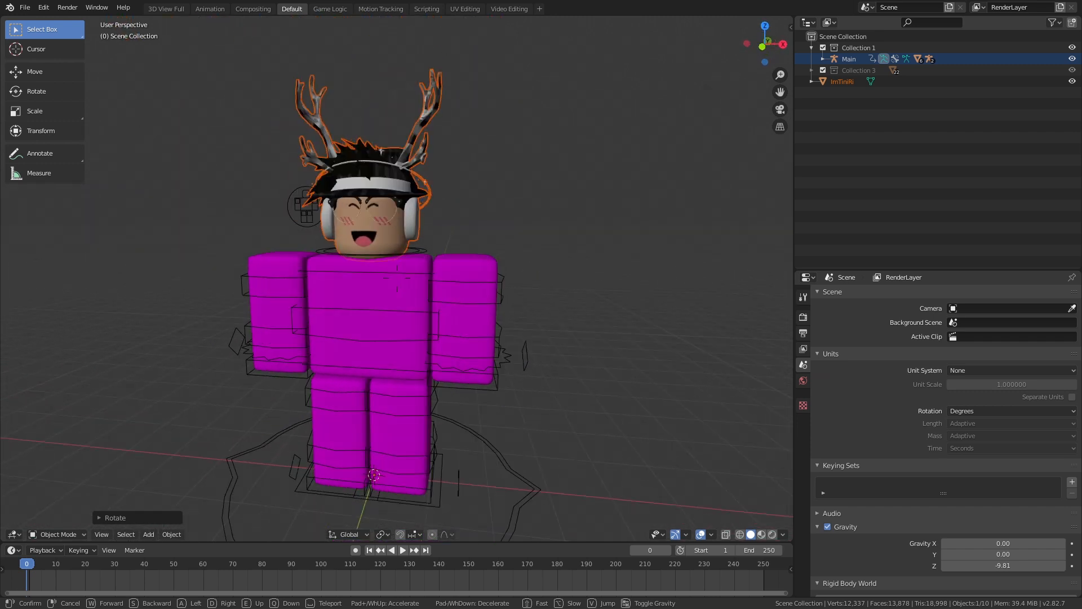
{"action": "key", "text": "a"}
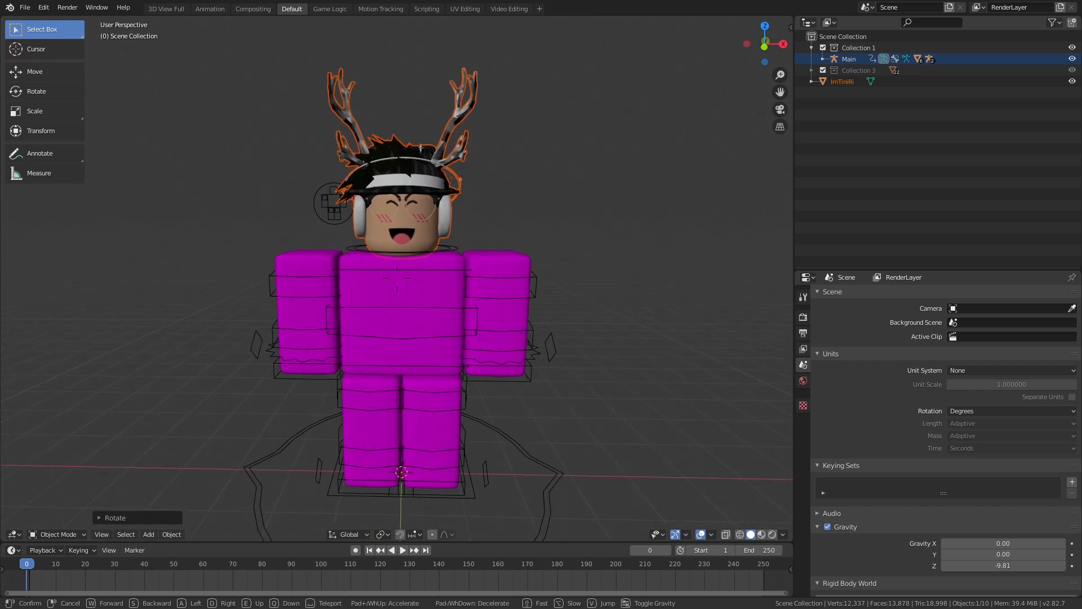
{"action": "key", "text": "Return"}
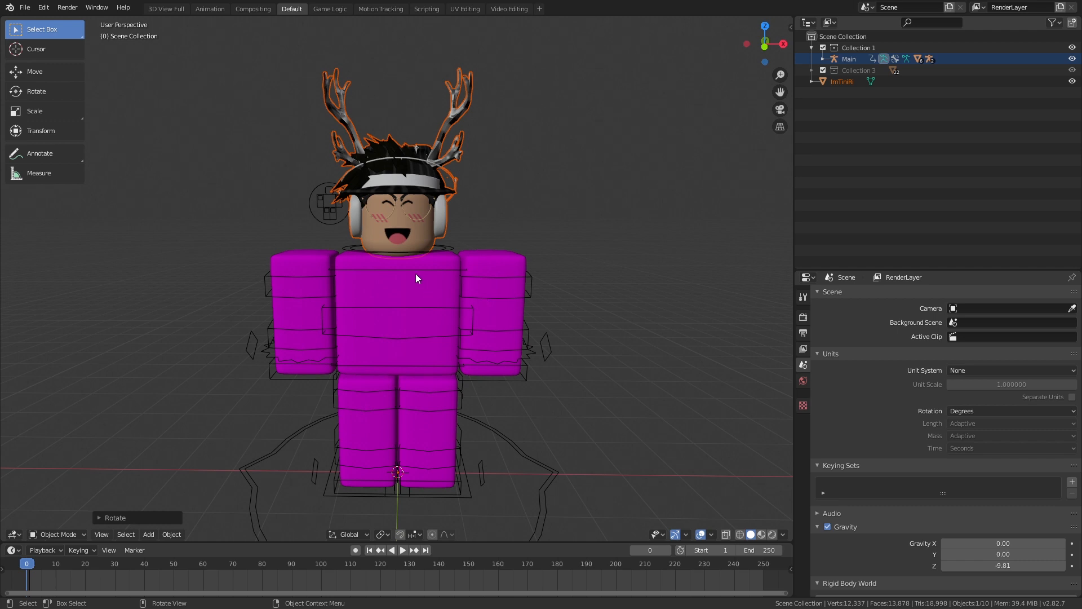
Select only the rig's torso mesh and add a Shading workspace
{"action": "key", "text": "alt+a"}
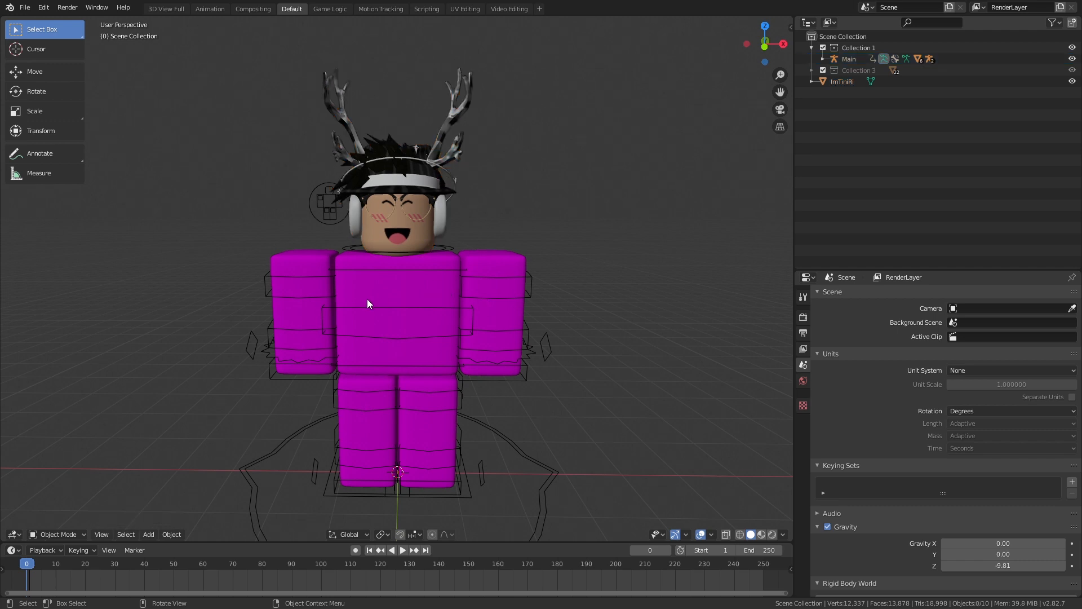
{"action": "left_click", "coordinate": [404, 291]}
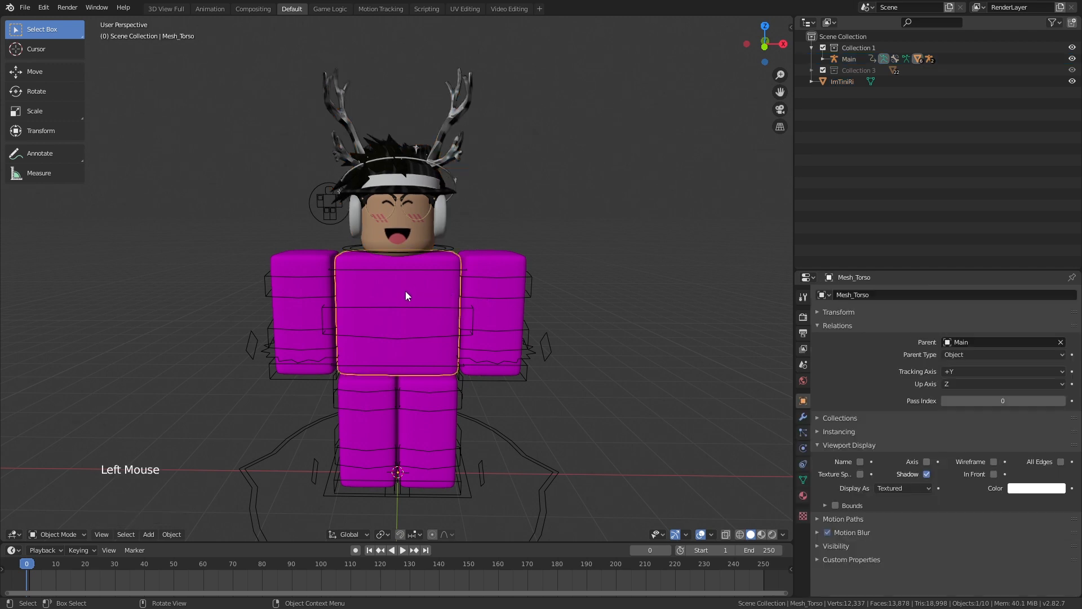
{"action": "left_click", "coordinate": [540, 9]}
{"action": "mouse_move", "coordinate": [523, 24]}
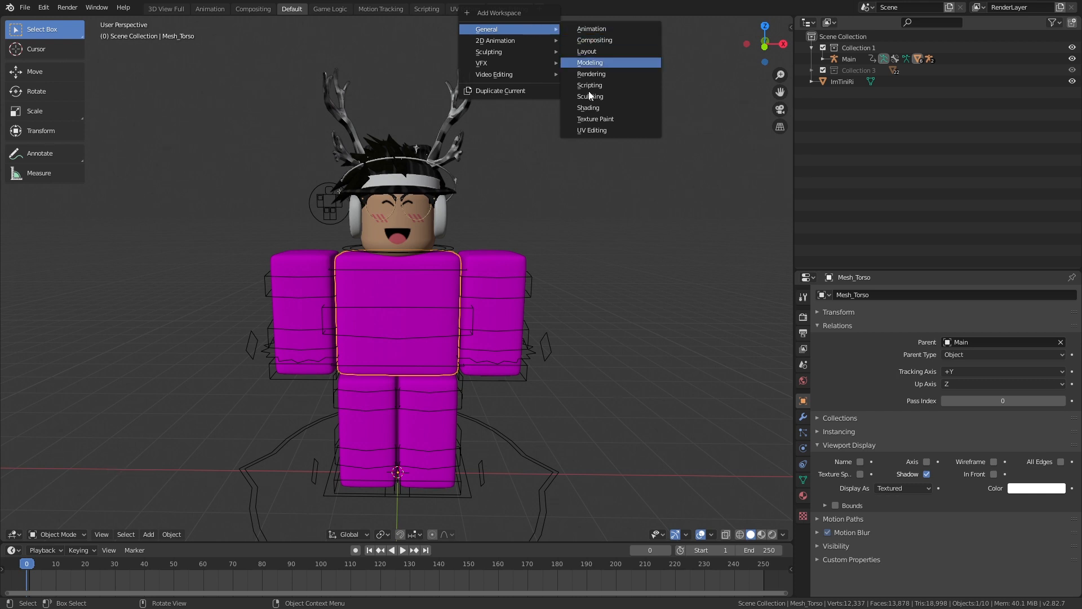
{"action": "left_click", "coordinate": [593, 107]}
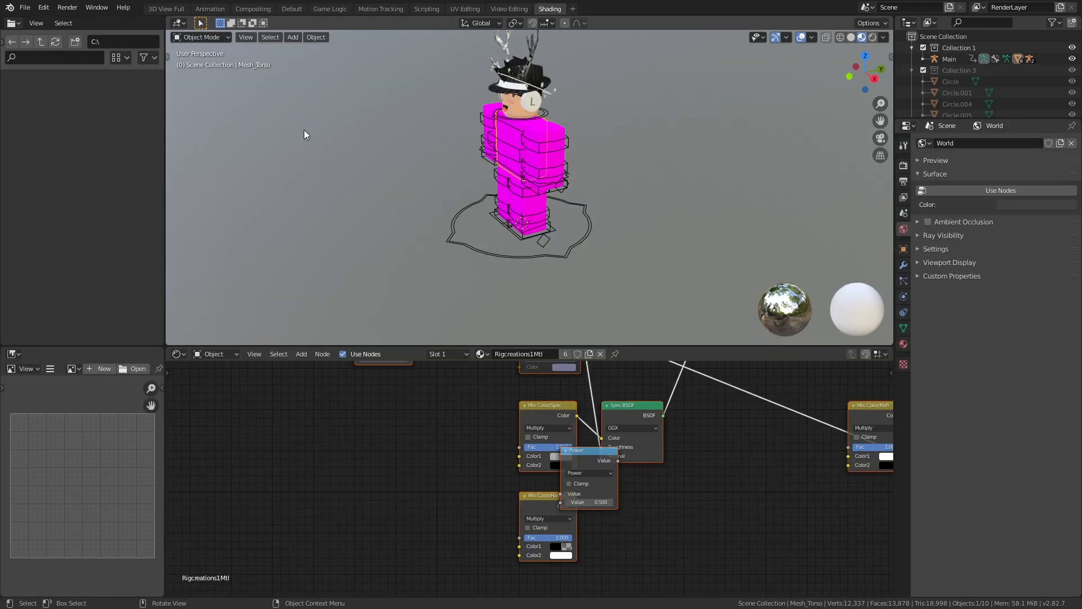
Examine the rig from the front in the Shading workspace's material preview
{"action": "middle_click_drag", "start_coordinate": [314, 142], "coordinate": [356, 140]}
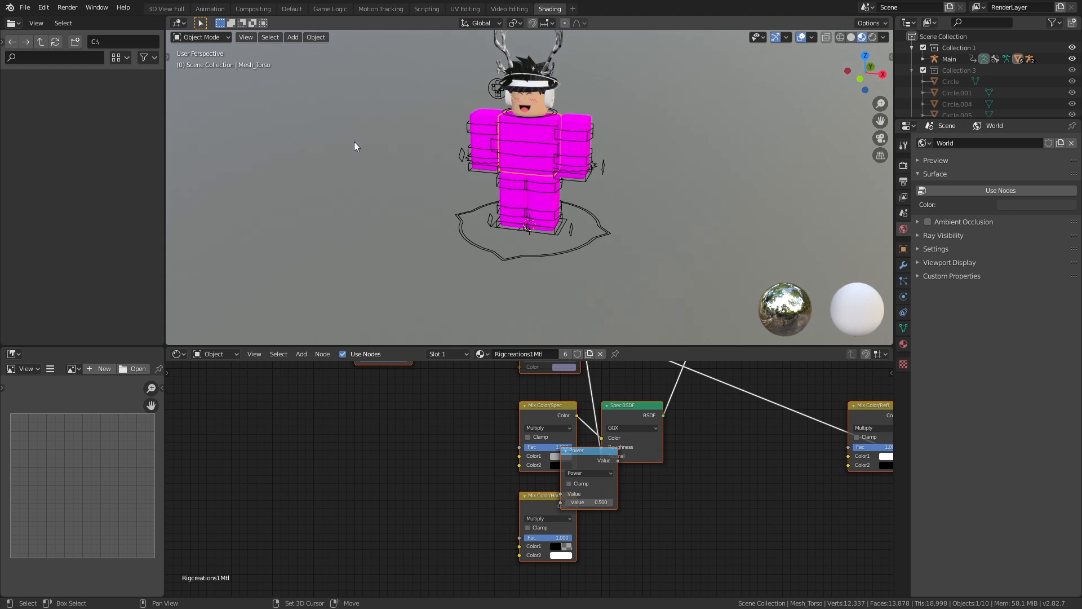
{"action": "key", "text": "shift+grave"}
{"action": "key", "text": "w"}
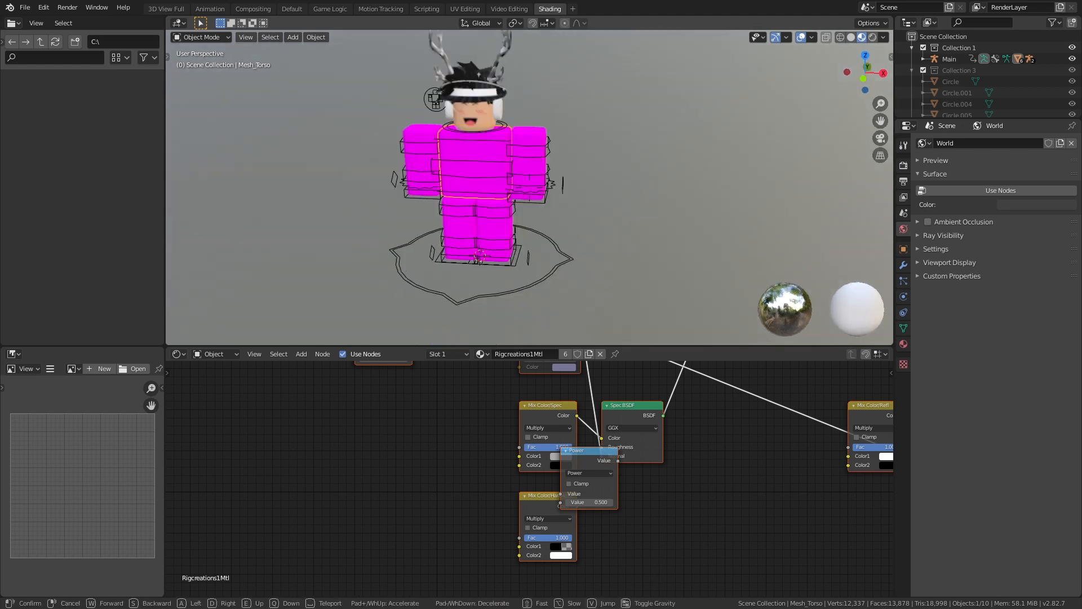
{"action": "key", "text": "w"}
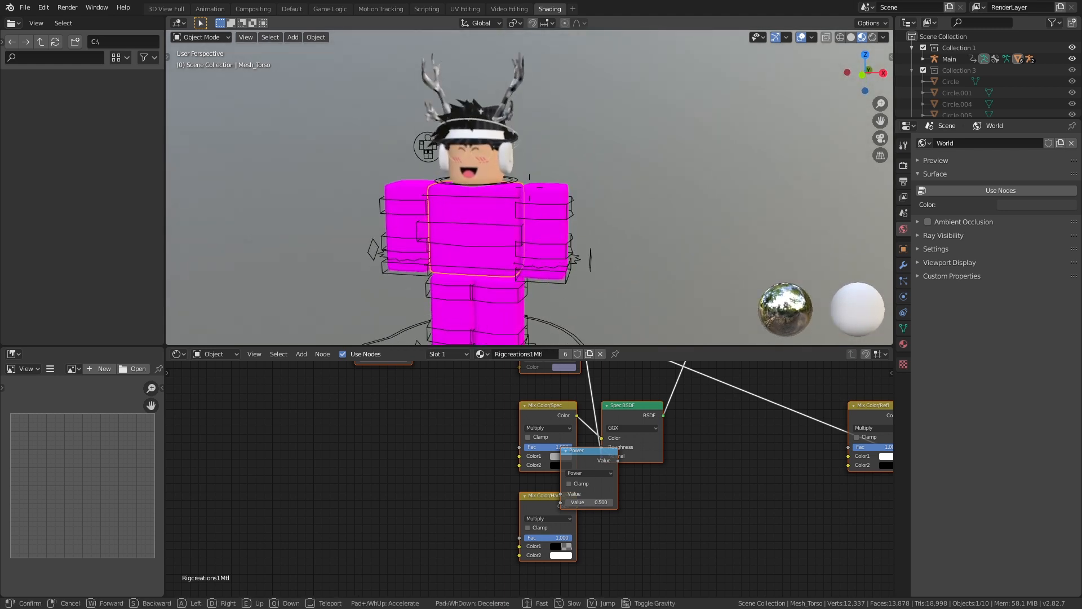
{"action": "key", "text": "s"}
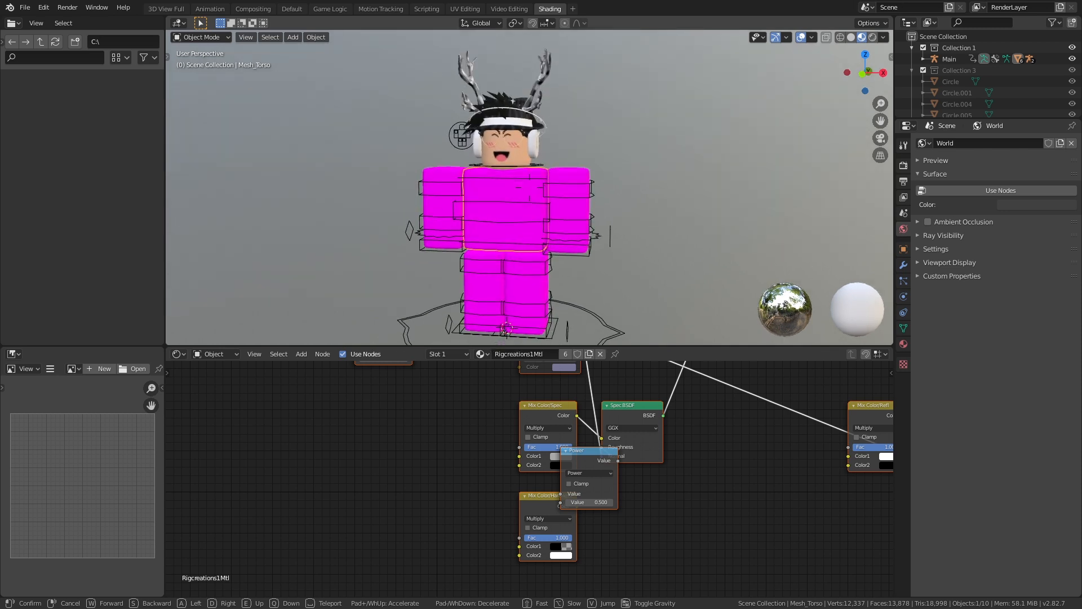
{"action": "key", "text": "q"}
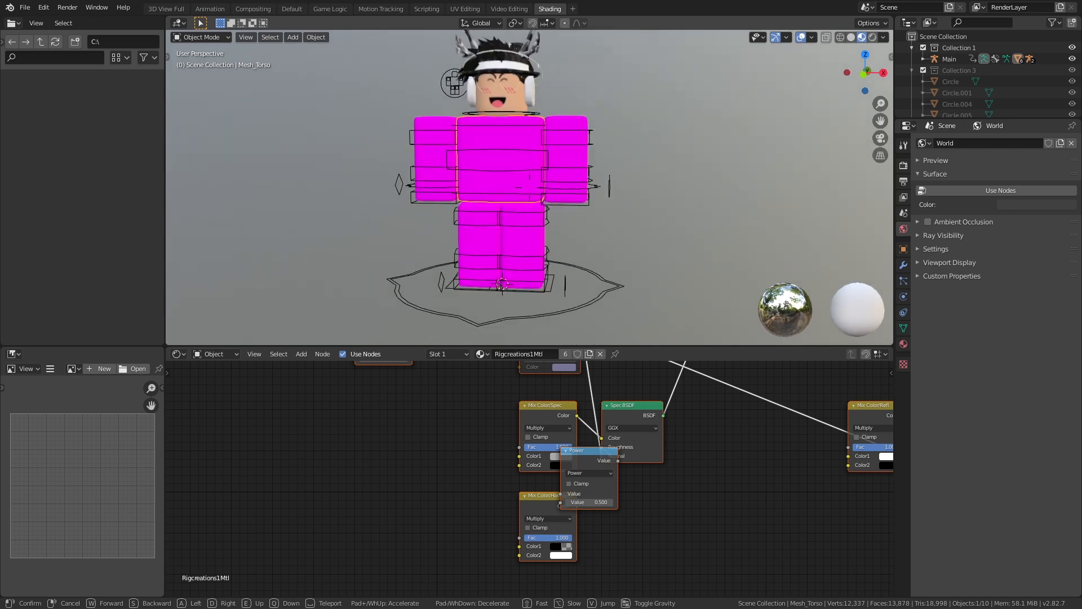
{"action": "key", "text": "e"}
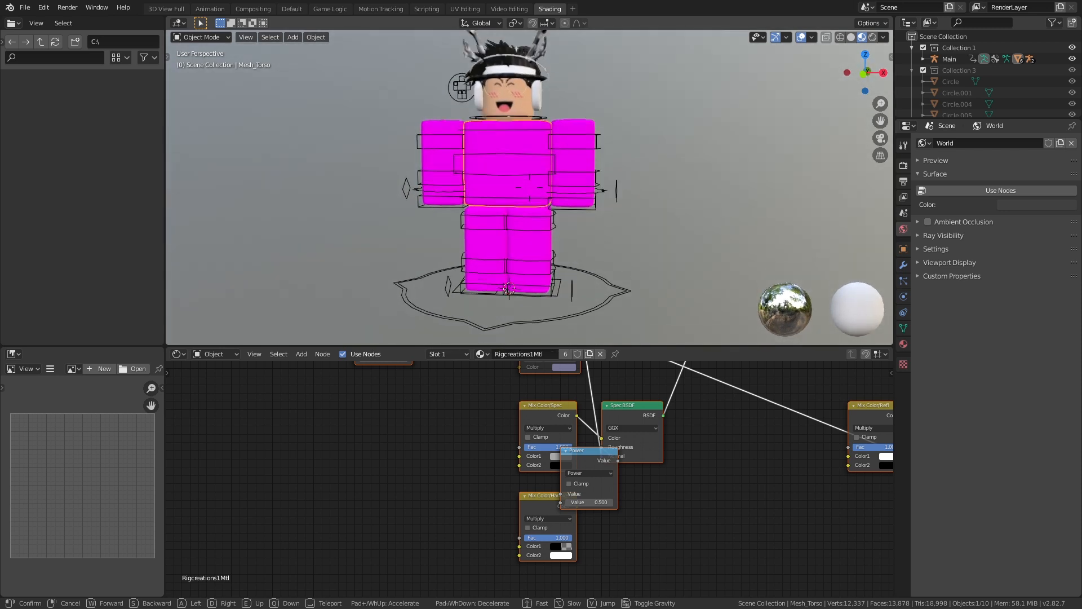
{"action": "left_click", "coordinate": [533, 181]}
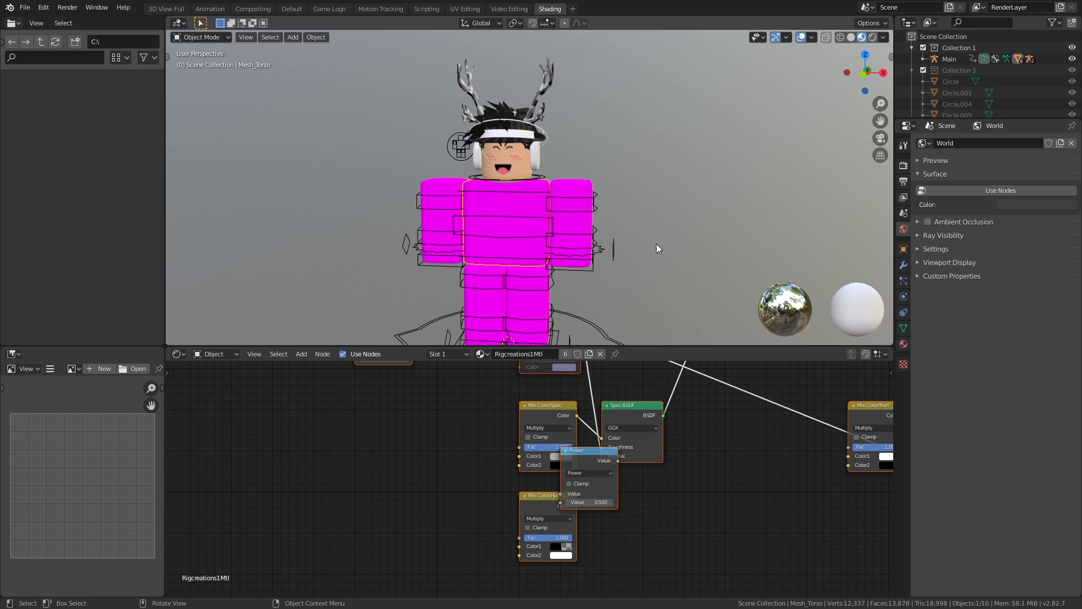
Examine the node tree of the torso's Rigcreations1Mtl material to locate its texture nodes
{"action": "left_click", "coordinate": [455, 419]}
{"action": "scroll", "coordinate": [451, 408], "scroll_direction": "down", "scroll_amount": 1}
{"action": "middle_click_drag", "start_coordinate": [445, 393], "coordinate": [444, 516]}
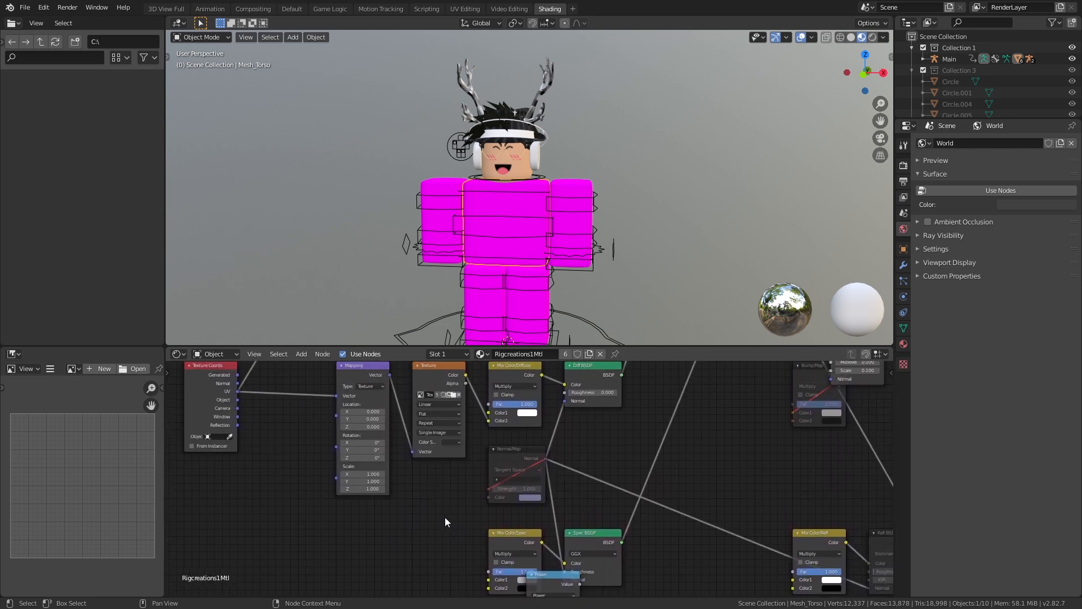
{"action": "scroll", "coordinate": [447, 507], "scroll_direction": "down", "scroll_amount": 4}
{"action": "scroll", "coordinate": [448, 509], "scroll_direction": "up", "scroll_amount": 1}
{"action": "scroll", "coordinate": [448, 509], "scroll_direction": "up", "scroll_amount": 2}
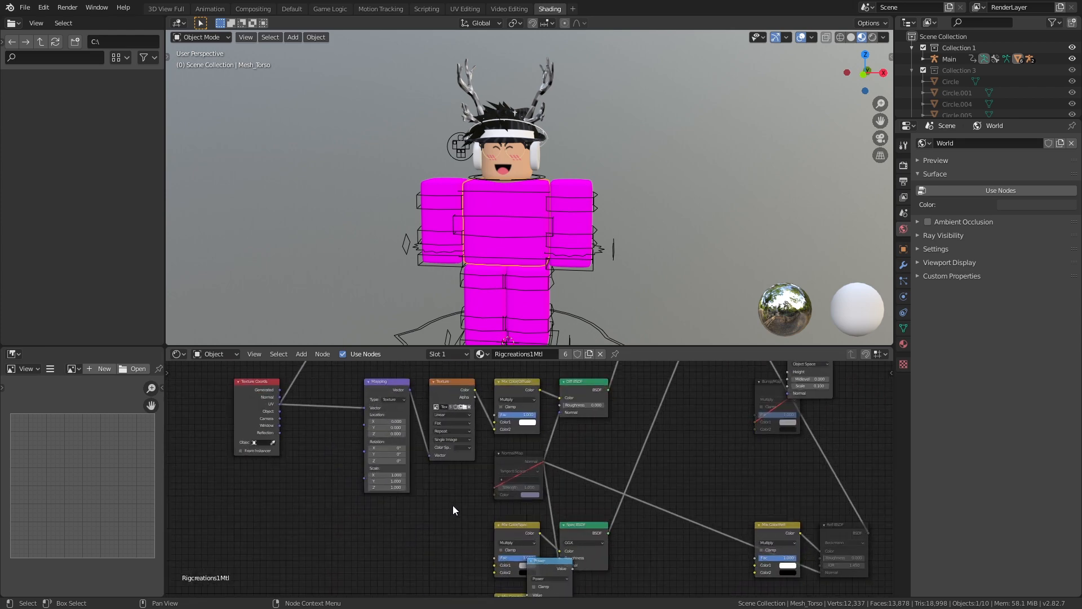
{"action": "scroll", "coordinate": [452, 505], "scroll_direction": "down", "scroll_amount": 3}
{"action": "scroll", "coordinate": [452, 505], "scroll_direction": "up", "scroll_amount": 3}
{"action": "scroll", "coordinate": [459, 504], "scroll_direction": "up", "scroll_amount": 1}
{"action": "scroll", "coordinate": [451, 496], "scroll_direction": "down", "scroll_amount": 5}
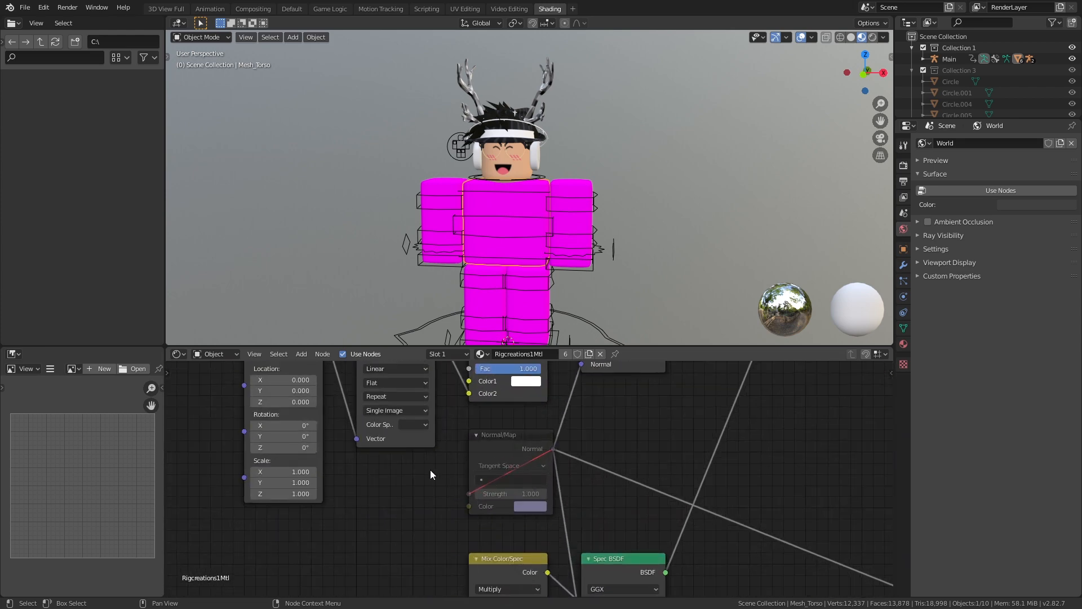
{"action": "middle_click_drag", "start_coordinate": [477, 492], "coordinate": [485, 516]}
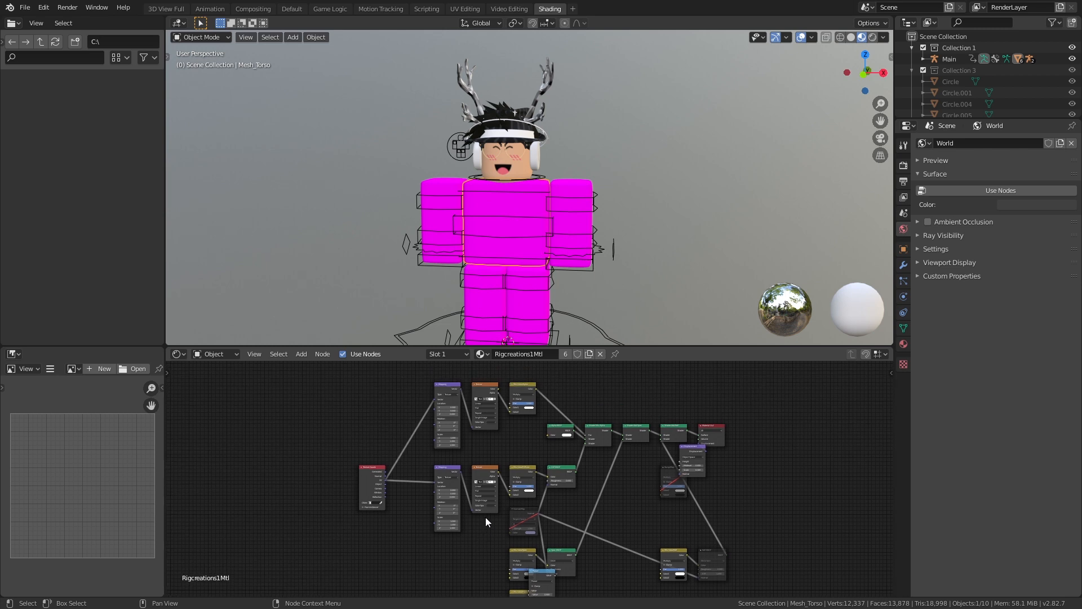
{"action": "scroll", "coordinate": [481, 478], "scroll_direction": "up", "scroll_amount": 2}
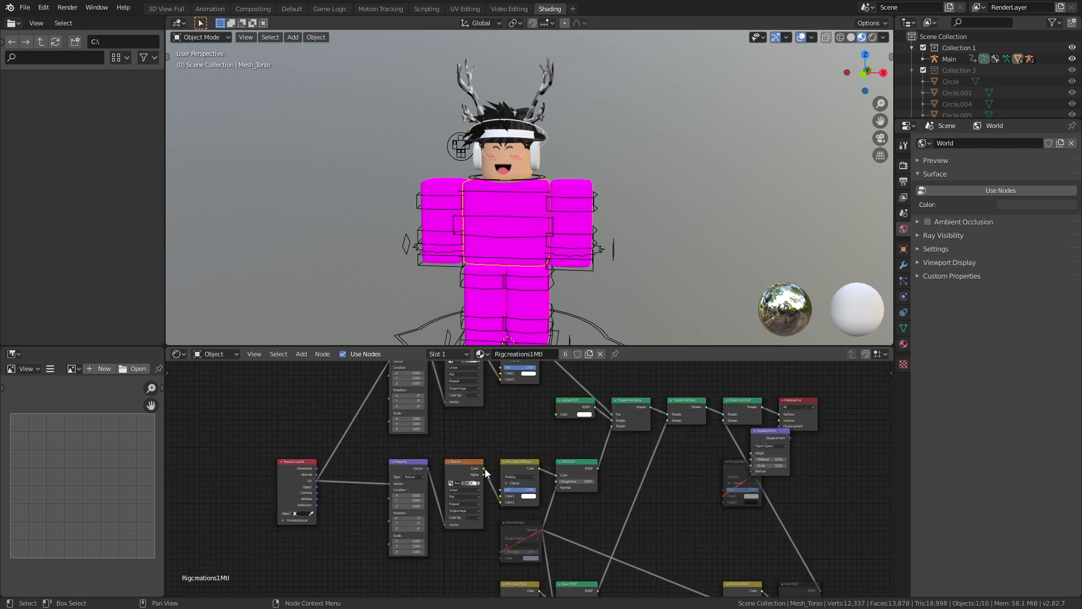
Load the image Imtiniri6Tex.png into the Texture node that feeds Mix Color/Diffuse
{"action": "middle_click_drag", "start_coordinate": [478, 441], "coordinate": [476, 466]}
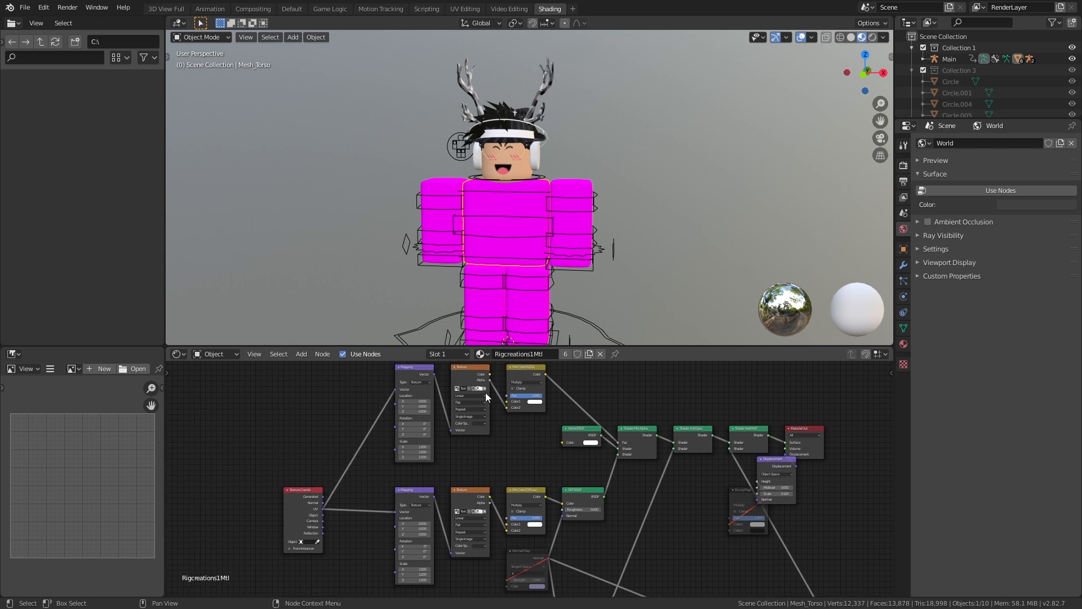
{"action": "middle_click_drag", "start_coordinate": [490, 420], "coordinate": [490, 367]}
{"action": "middle_click_drag", "start_coordinate": [468, 512], "coordinate": [479, 502]}
{"action": "scroll", "coordinate": [478, 467], "scroll_direction": "up", "scroll_amount": 12}
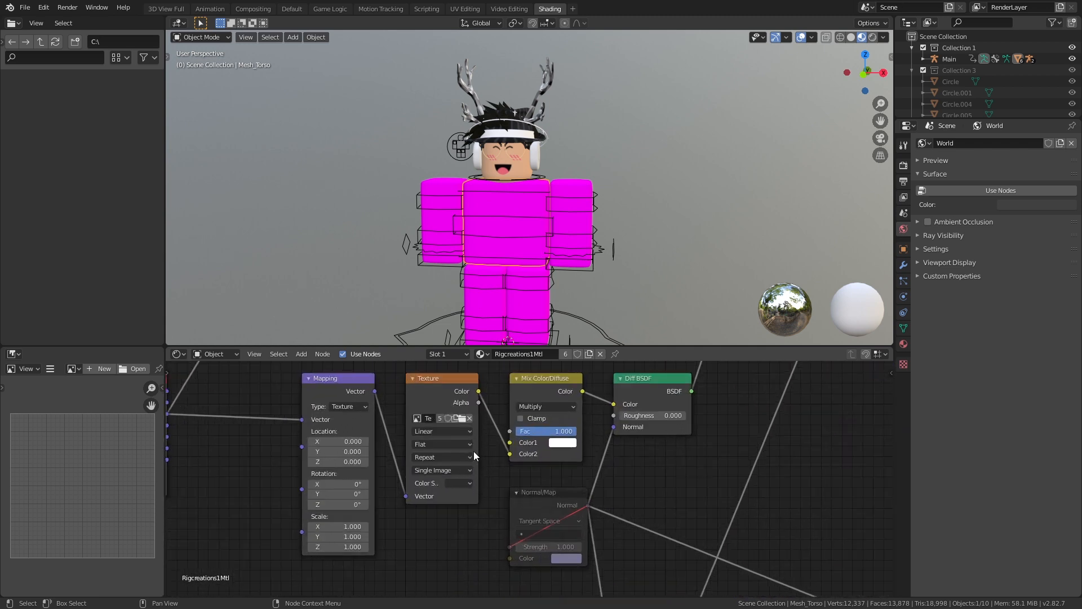
{"action": "middle_click_drag", "start_coordinate": [478, 445], "coordinate": [513, 478]}
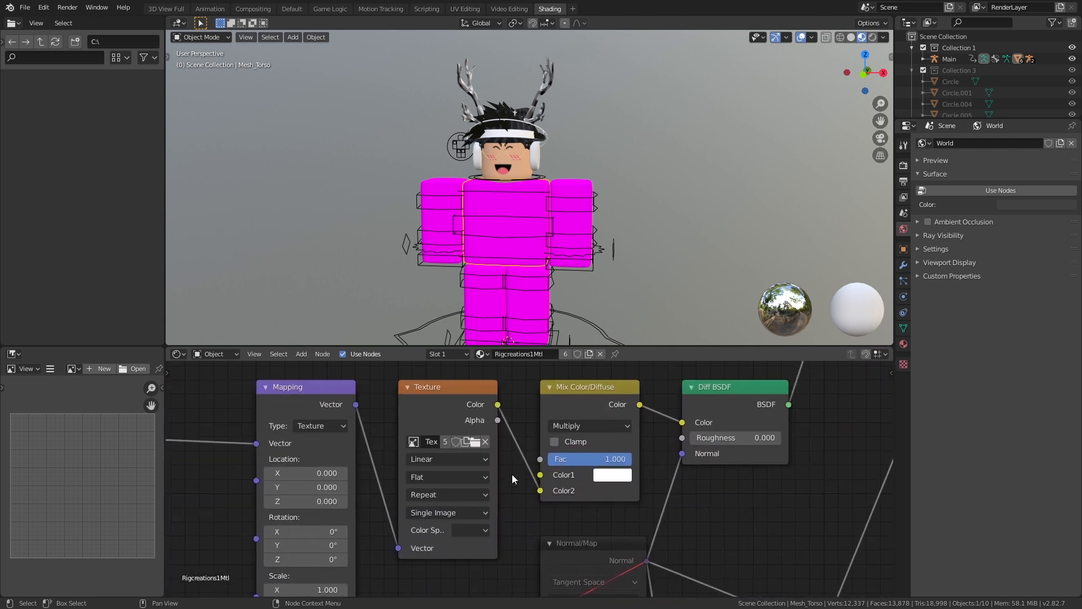
{"action": "left_click", "coordinate": [476, 444]}
{"action": "double_click", "coordinate": [480, 213]}
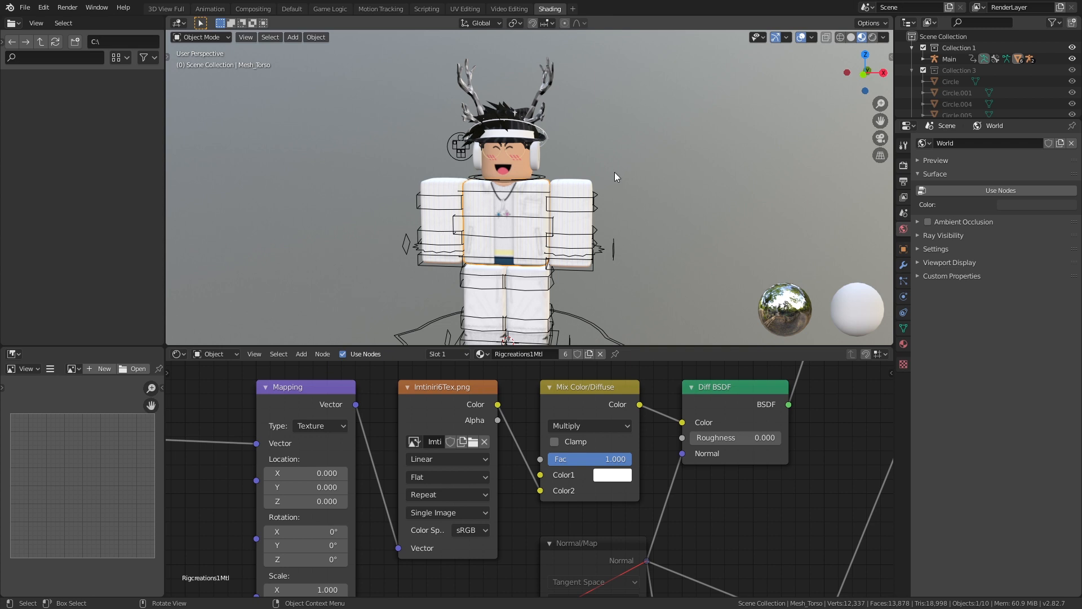
Switch the 3D view of the textured rig to Solid shading
{"action": "middle_click_drag", "start_coordinate": [614, 171], "coordinate": [615, 162]}
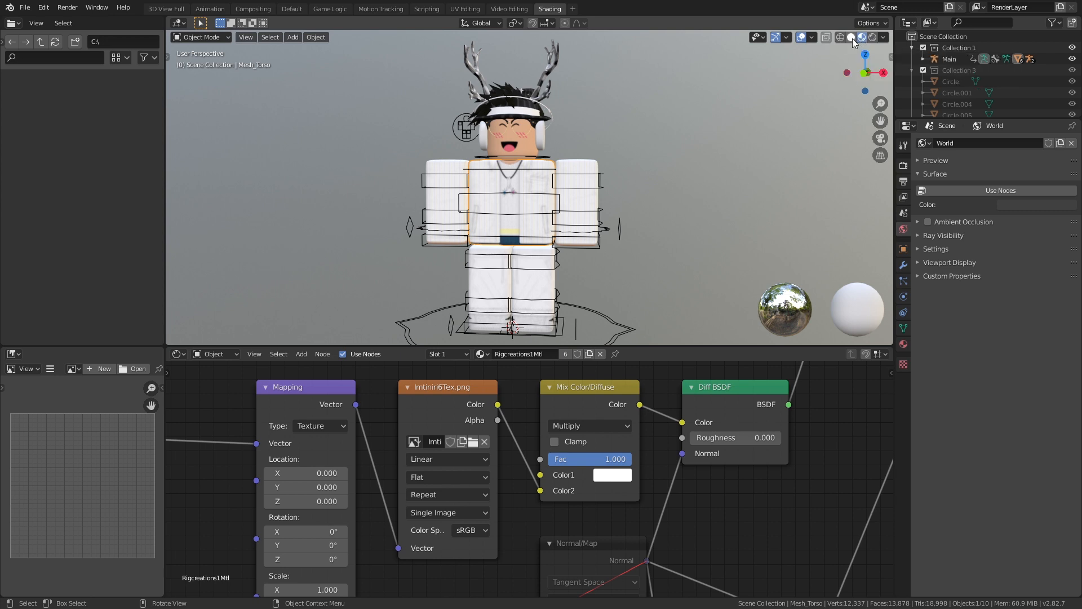
{"action": "left_click", "coordinate": [850, 38]}
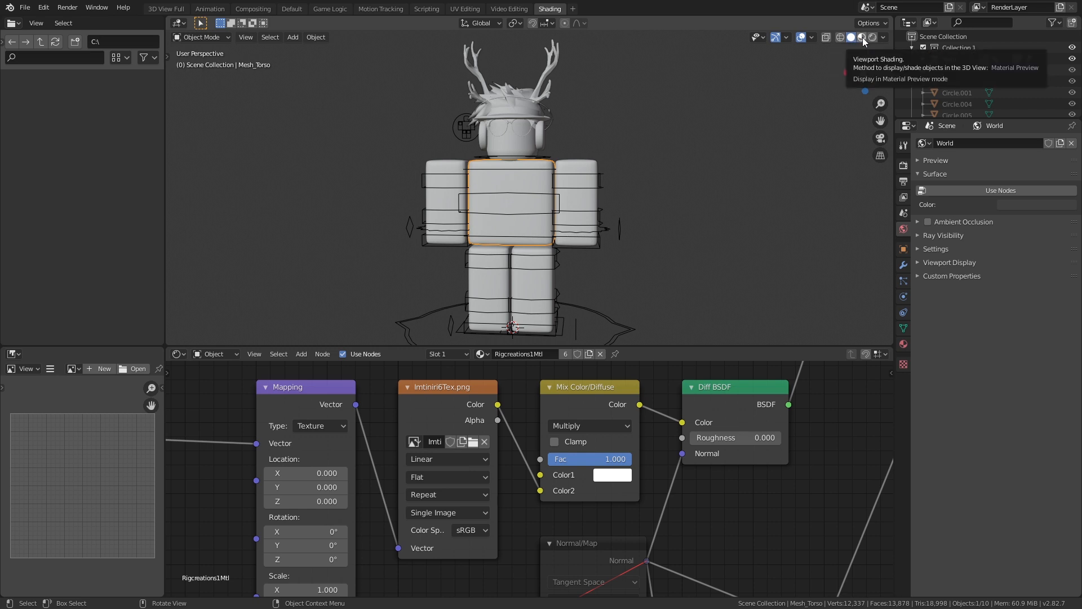
Compare the textured rig in Material Preview and Rendered shading, ending in Material Preview
{"action": "left_click", "coordinate": [862, 38]}
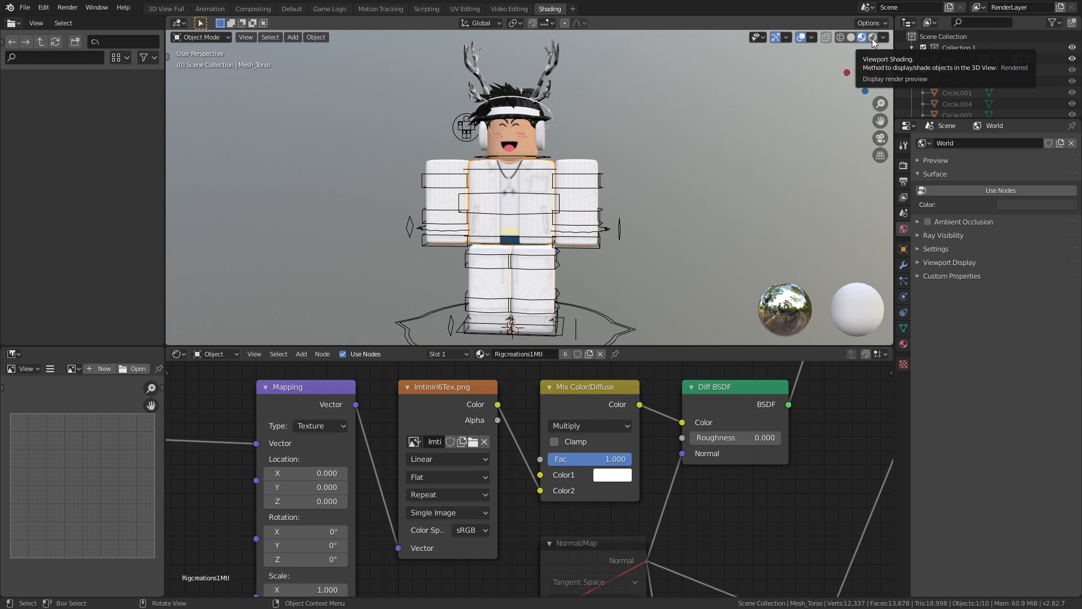
{"action": "left_click", "coordinate": [872, 37]}
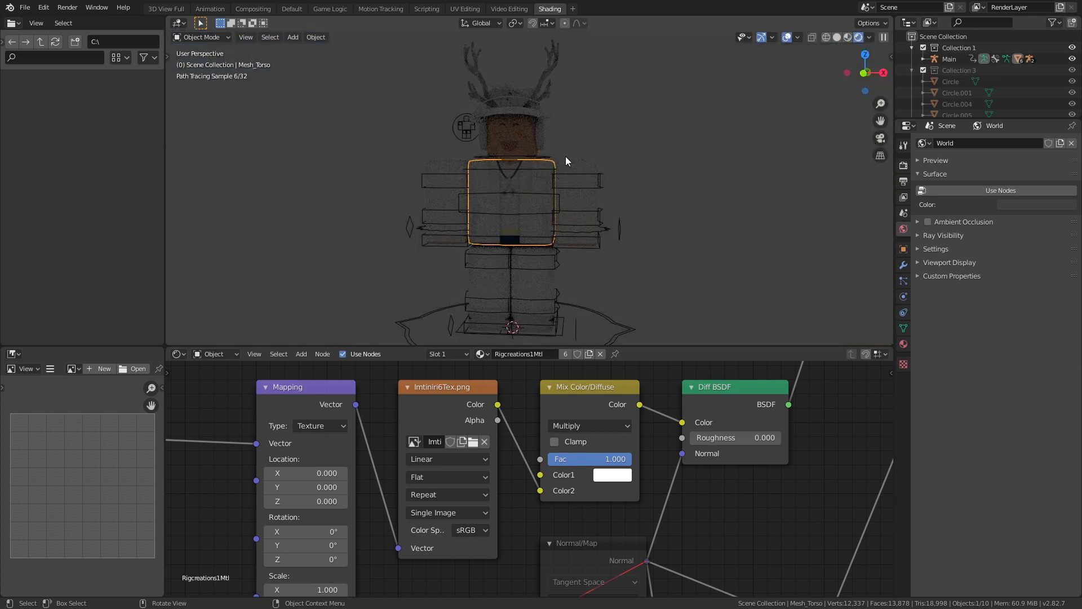
{"action": "middle_click_drag", "start_coordinate": [565, 156], "coordinate": [589, 147]}
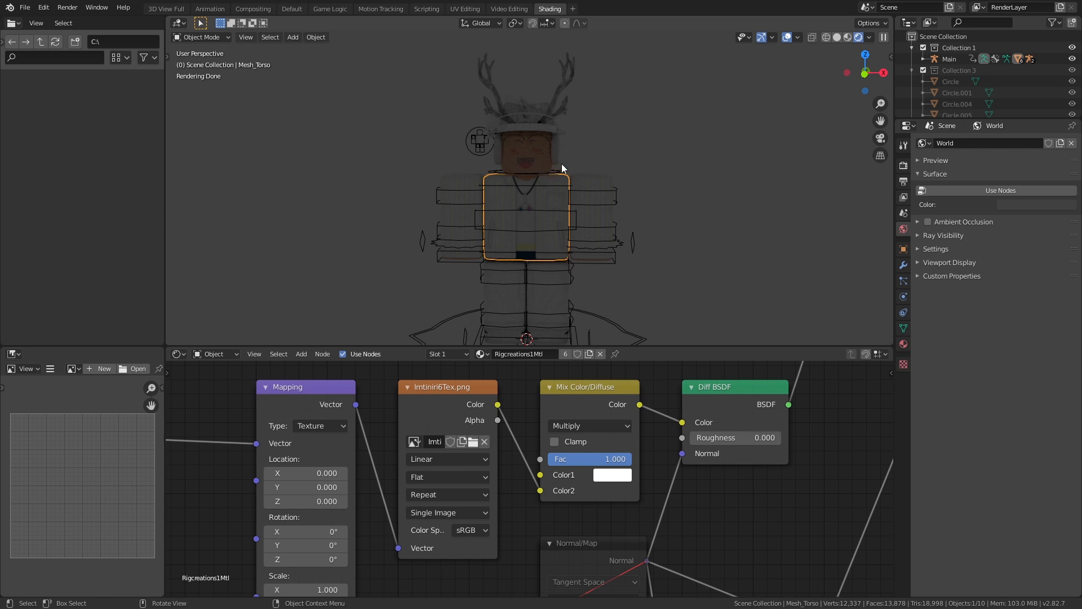
{"action": "left_click", "coordinate": [847, 37]}
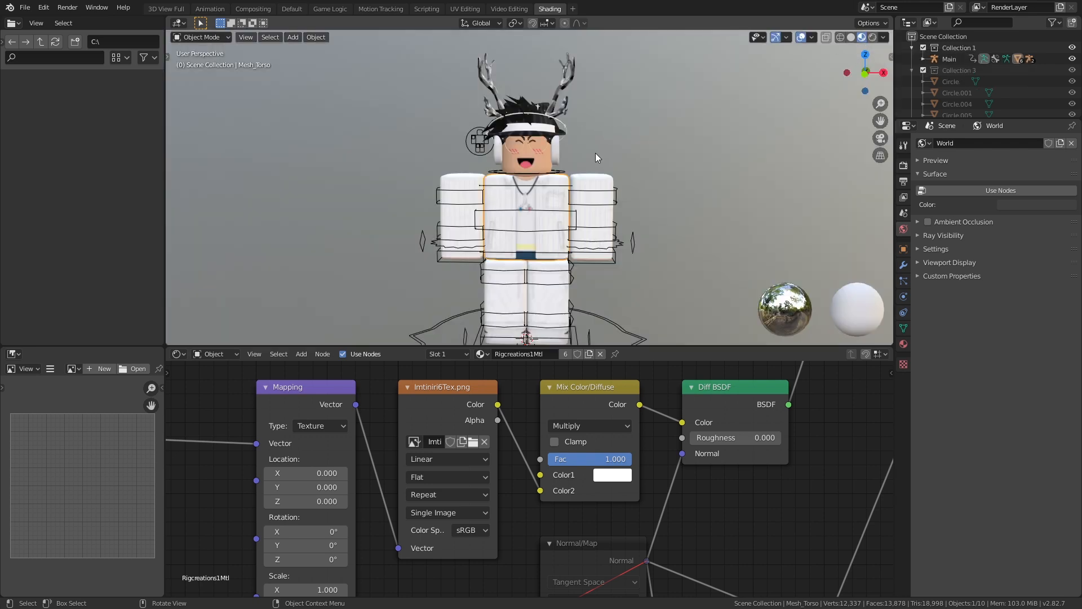
In the accessories' Imtiniri1Mtl material, move the Imtiniri1Tex.png.001 Color link from Alpha to Clearcoat Normal and deselect the accessories
{"action": "left_click", "coordinate": [533, 137]}
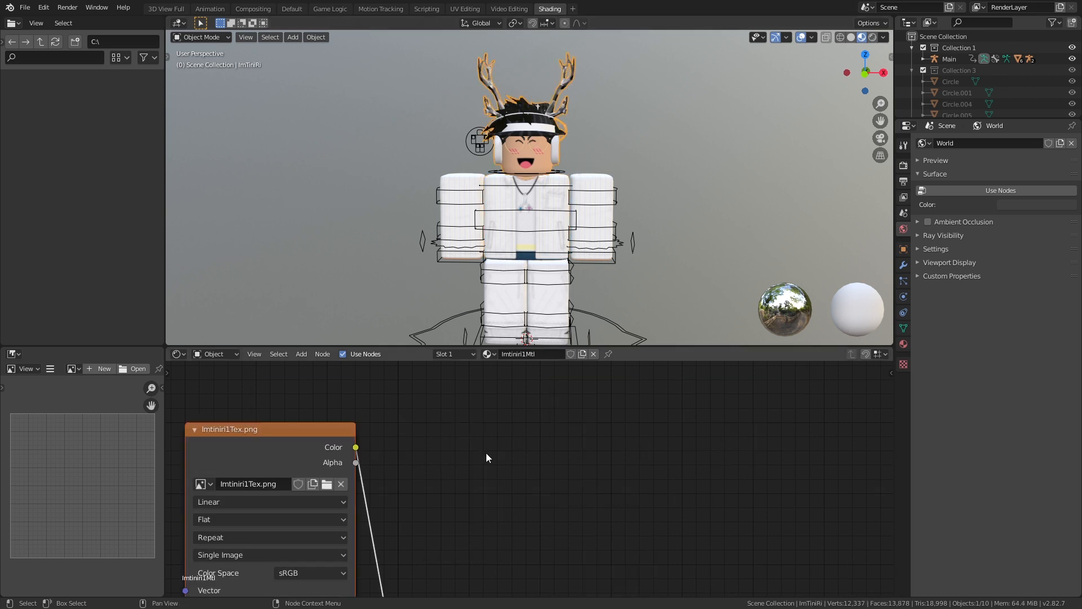
{"action": "scroll", "coordinate": [486, 457], "scroll_direction": "down", "scroll_amount": 3}
{"action": "middle_click_drag", "start_coordinate": [488, 444], "coordinate": [396, 441]}
{"action": "middle_click_drag", "start_coordinate": [414, 455], "coordinate": [369, 421]}
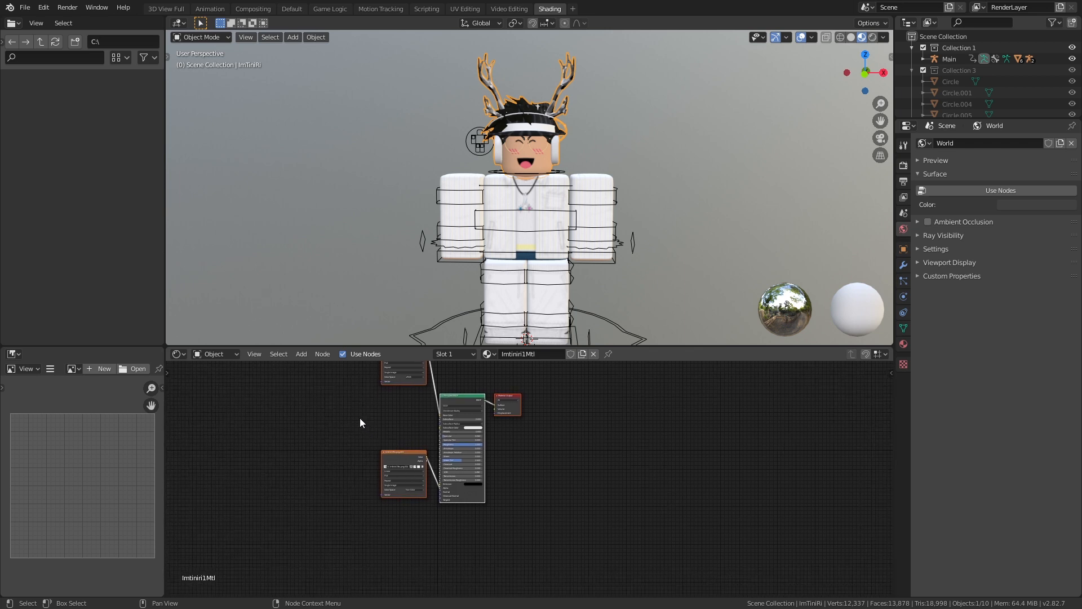
{"action": "scroll", "coordinate": [362, 462], "scroll_direction": "up", "scroll_amount": 4}
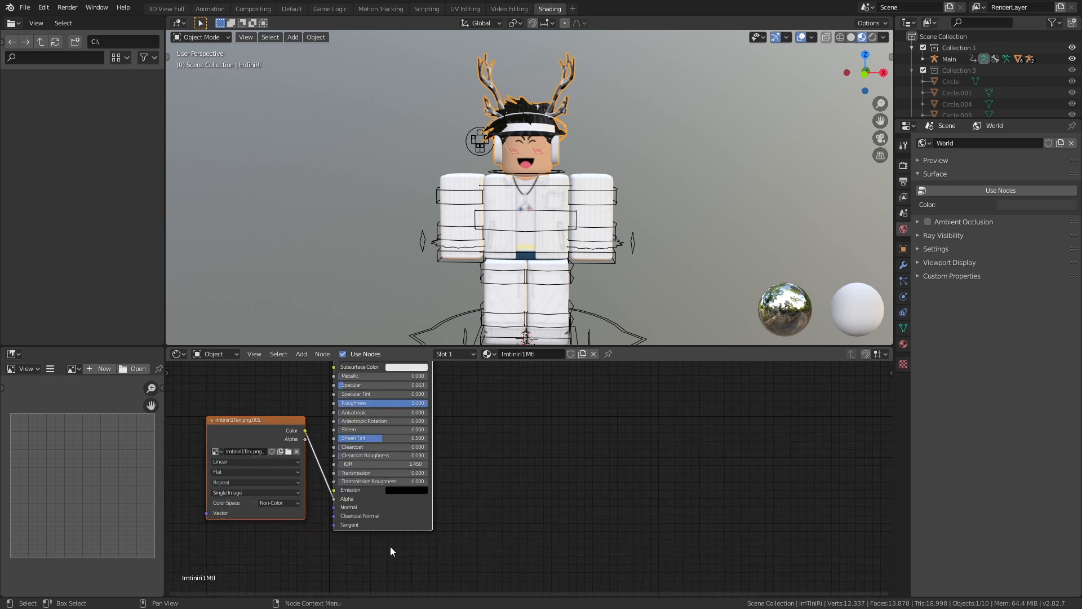
{"action": "middle_click_drag", "start_coordinate": [390, 546], "coordinate": [514, 544]}
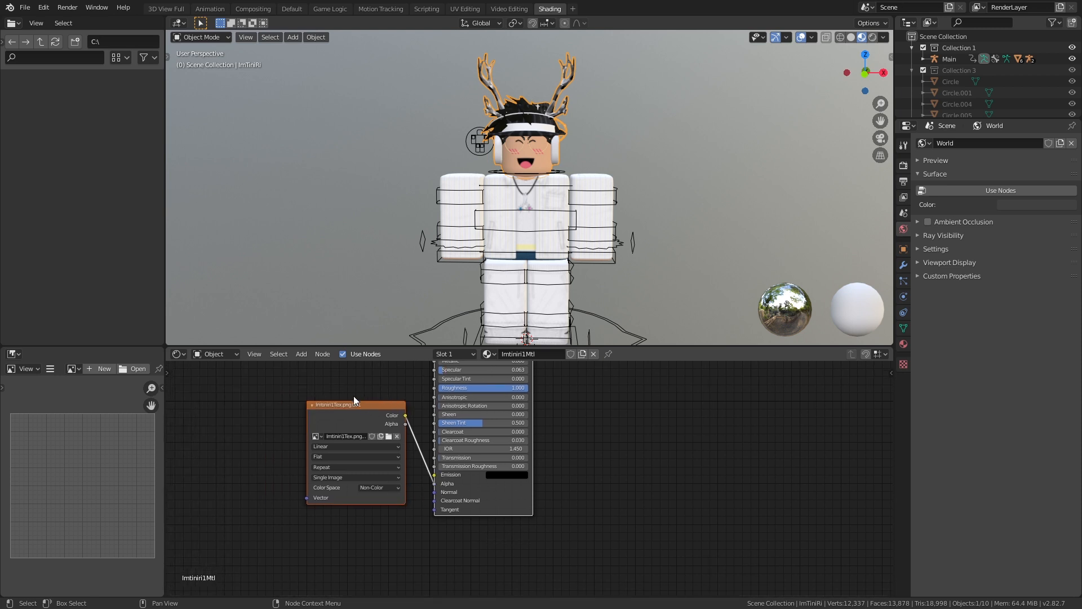
{"action": "middle_click_drag", "start_coordinate": [373, 385], "coordinate": [444, 513]}
{"action": "scroll", "coordinate": [426, 498], "scroll_direction": "down", "scroll_amount": 3}
{"action": "middle_click_drag", "start_coordinate": [419, 462], "coordinate": [362, 348]}
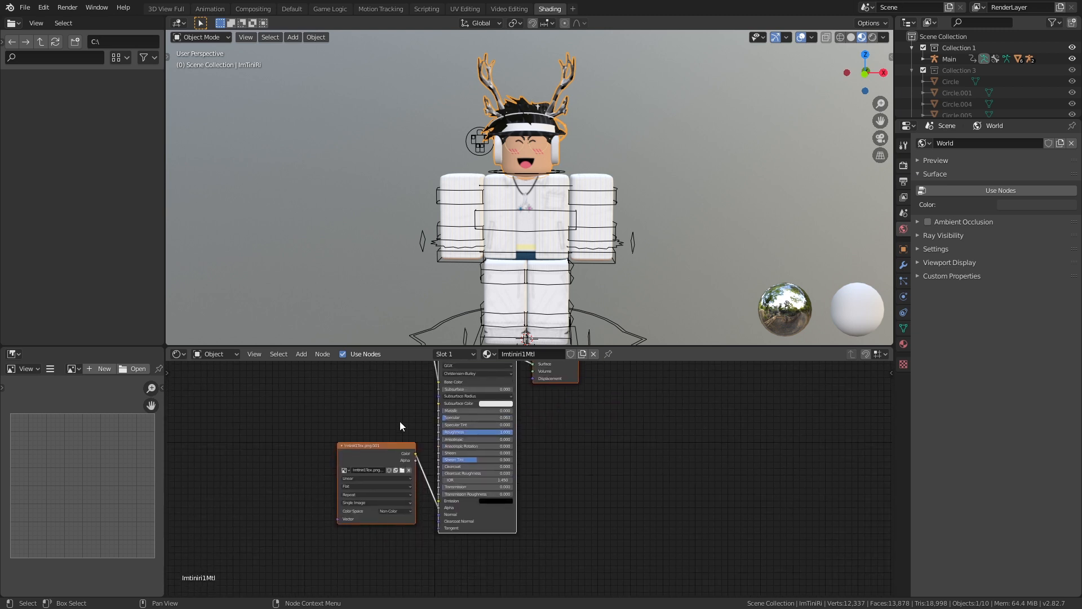
{"action": "scroll", "coordinate": [409, 448], "scroll_direction": "up", "scroll_amount": 4}
{"action": "scroll", "coordinate": [414, 461], "scroll_direction": "up", "scroll_amount": 1}
{"action": "middle_click_drag", "start_coordinate": [413, 461], "coordinate": [442, 439]}
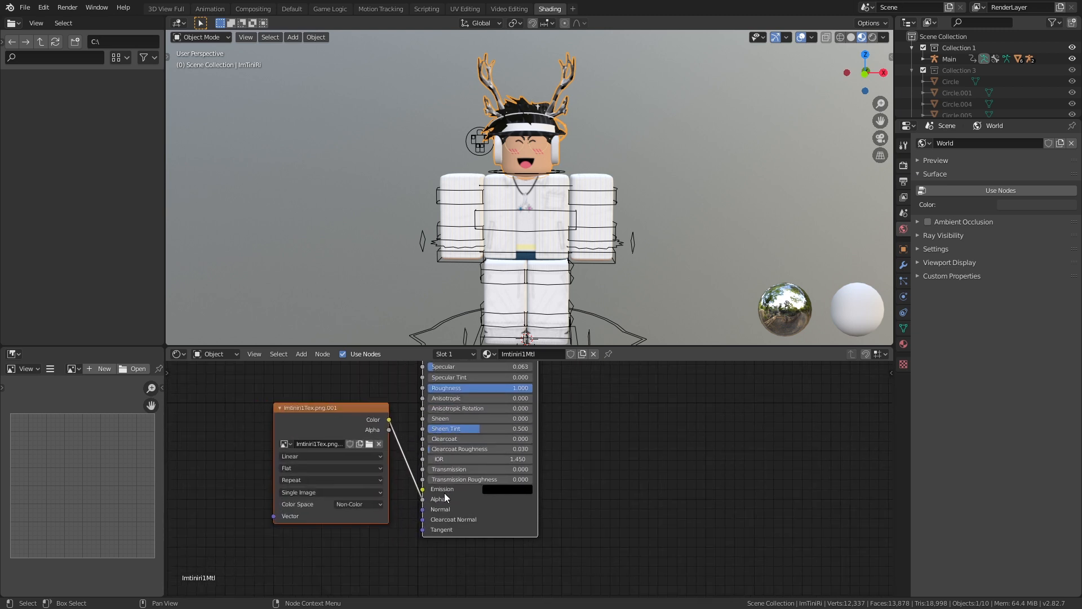
{"action": "left_click_drag", "start_coordinate": [421, 498], "coordinate": [425, 518]}
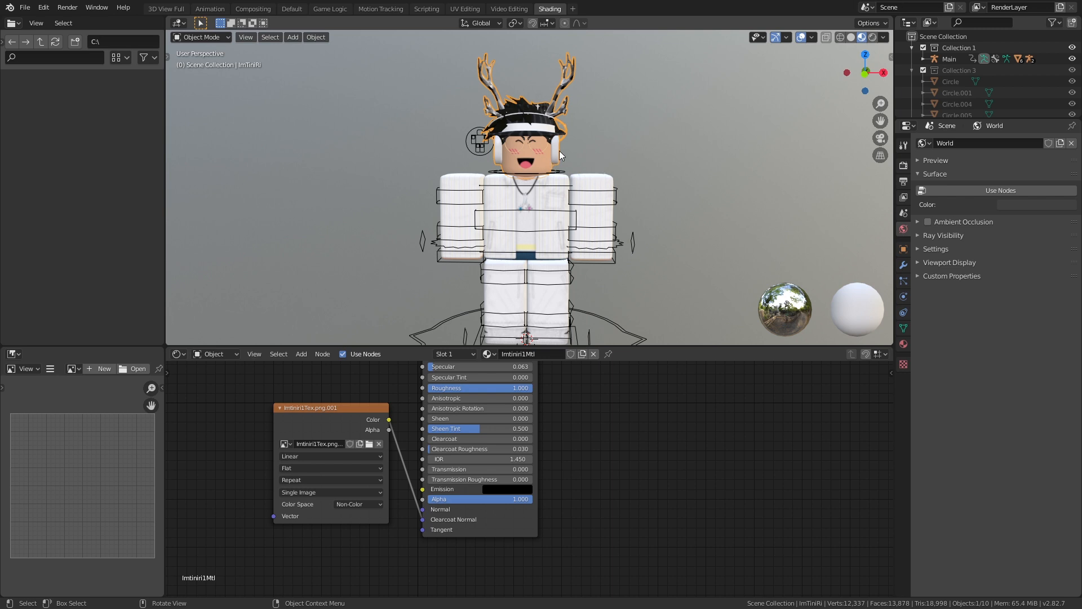
{"action": "left_click", "coordinate": [726, 104]}
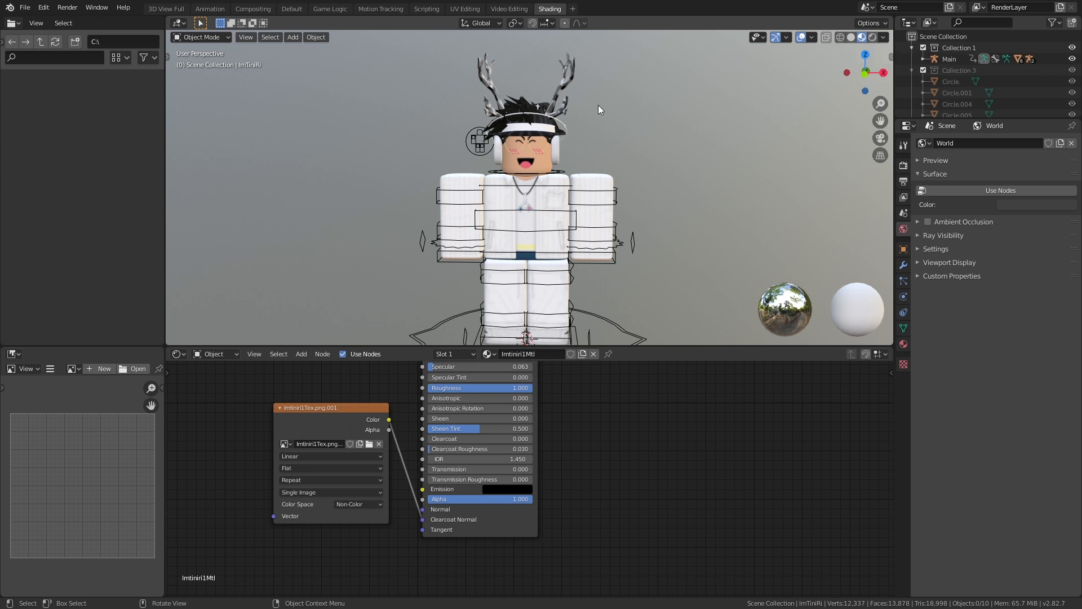
Inspect the avatar's head and accessories in Rendered shading
{"action": "left_click", "coordinate": [874, 35]}
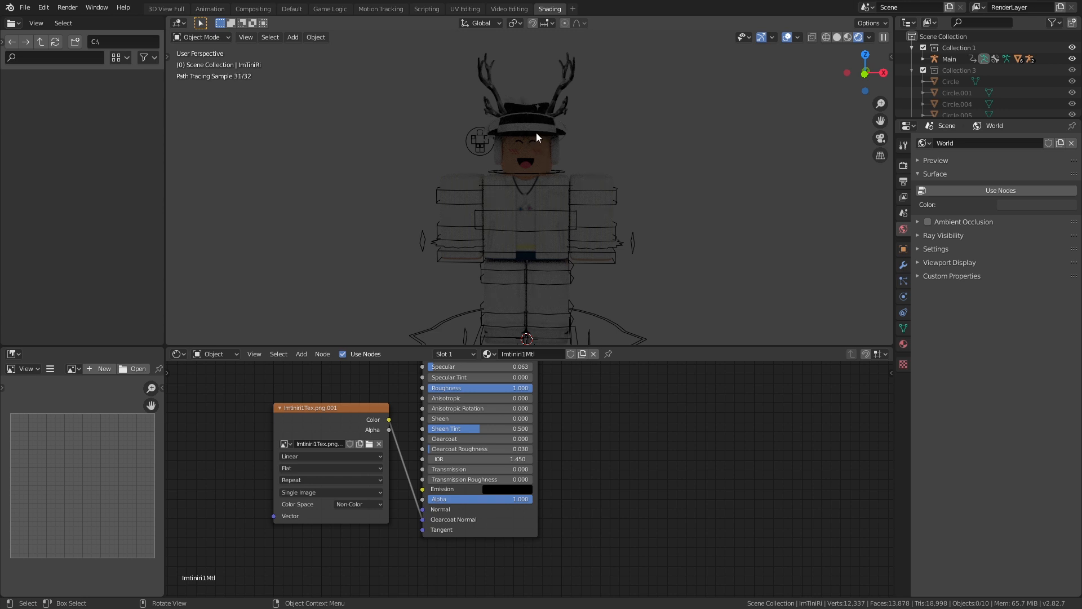
{"action": "scroll", "coordinate": [536, 133], "scroll_direction": "up", "scroll_amount": 3}
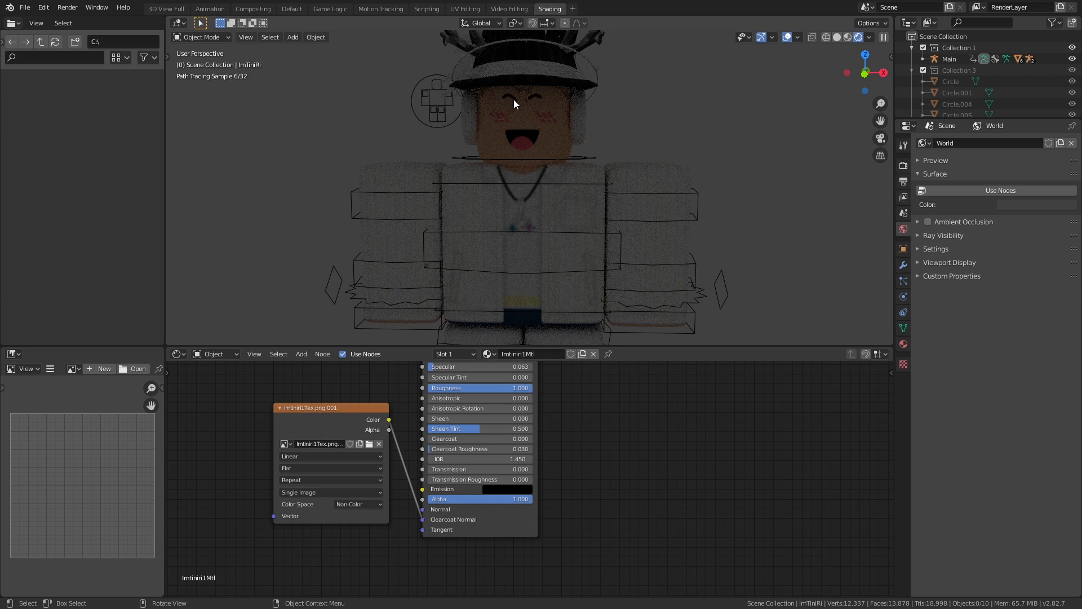
{"action": "scroll", "coordinate": [540, 100], "scroll_direction": "down", "scroll_amount": 2}
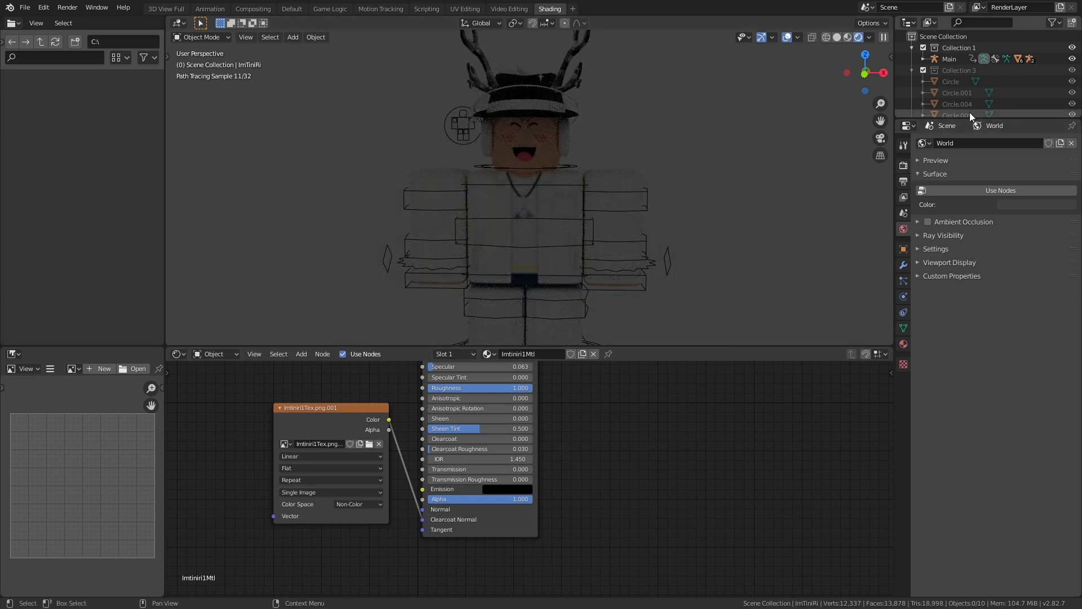
Enlarge the scene hierarchy, collapse Collection 3 and expand the ImTiniRi object down to its list of materials
{"action": "left_click_drag", "start_coordinate": [969, 119], "coordinate": [952, 284]}
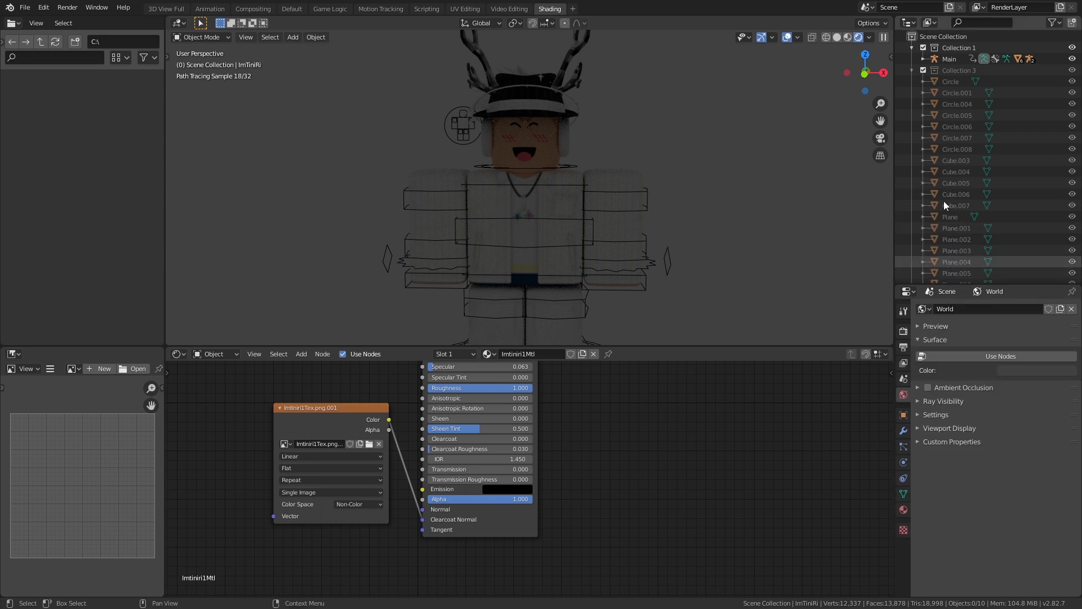
{"action": "left_click", "coordinate": [913, 70]}
{"action": "left_click", "coordinate": [913, 80]}
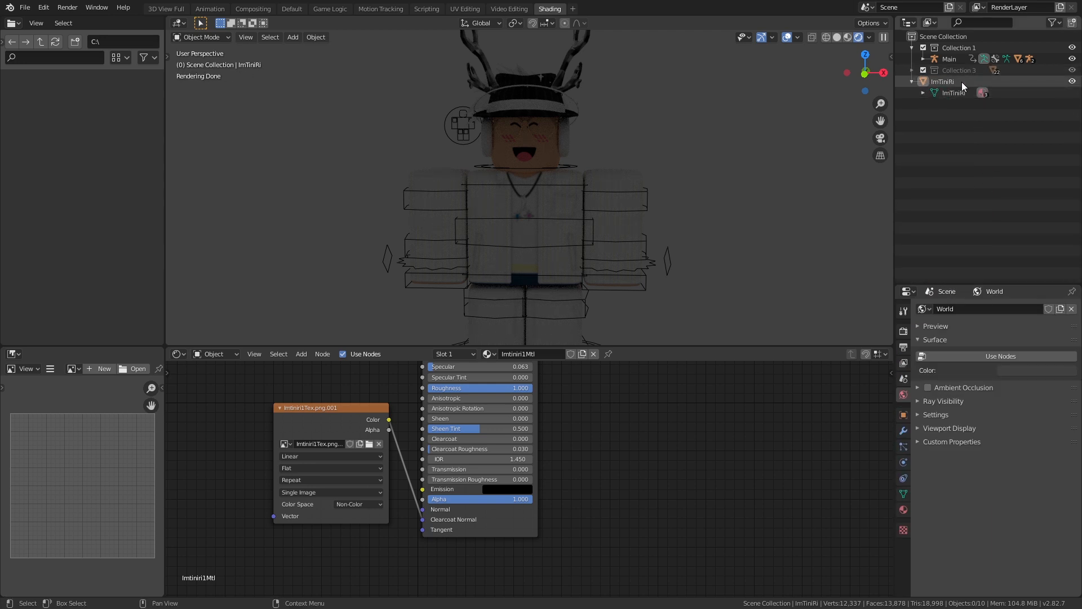
{"action": "left_click", "coordinate": [921, 93]}
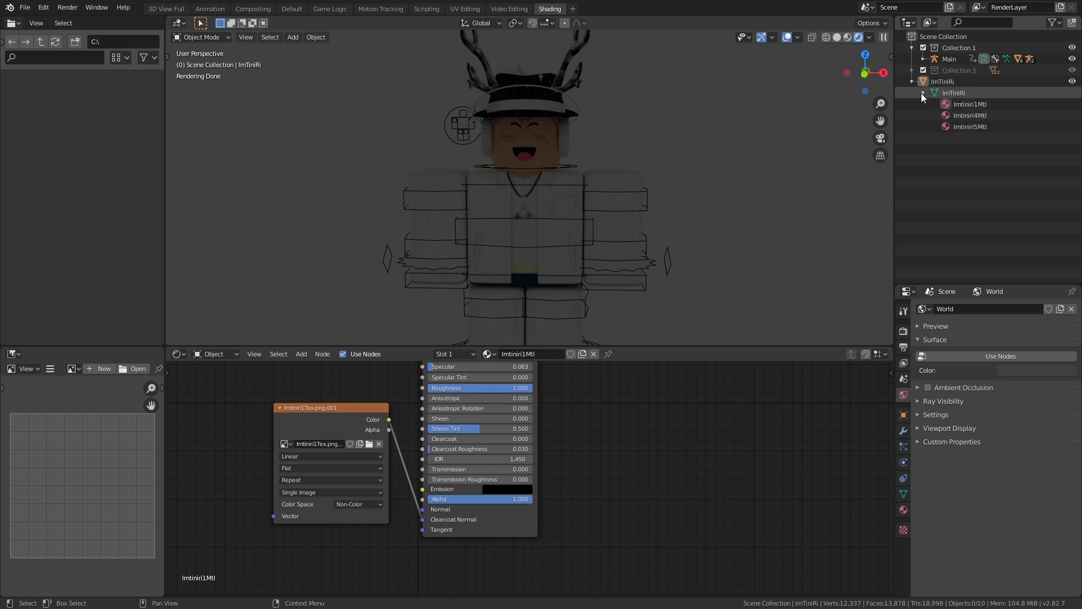
In the Imtiniri4Mtl material, move the texture's Color link from Alpha to Clearcoat Normal, using Imtiniri1Mtl as the reference
{"action": "left_click", "coordinate": [981, 115]}
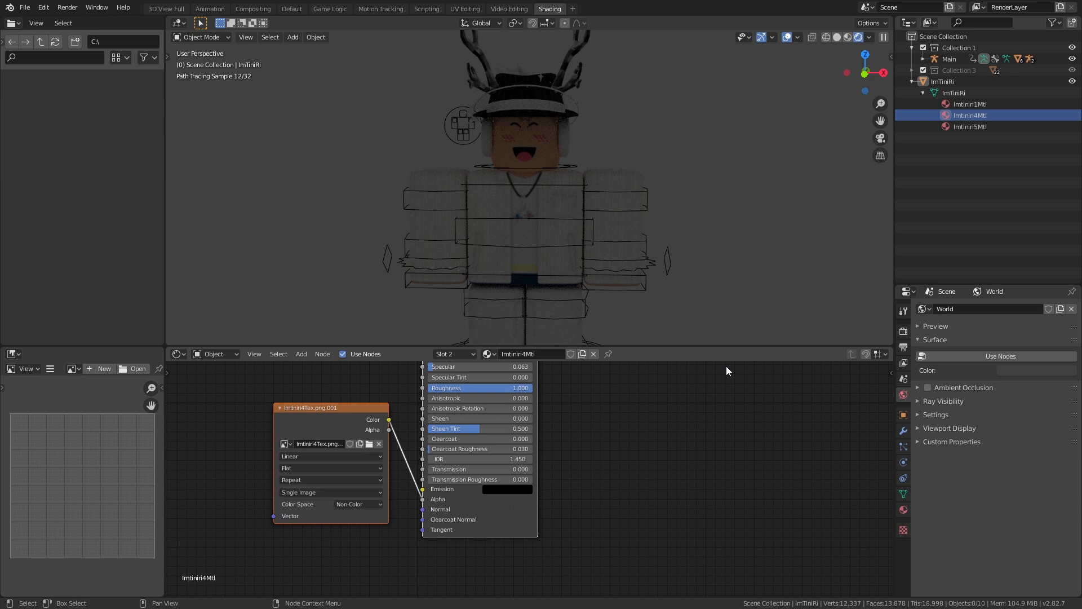
{"action": "left_click", "coordinate": [977, 104]}
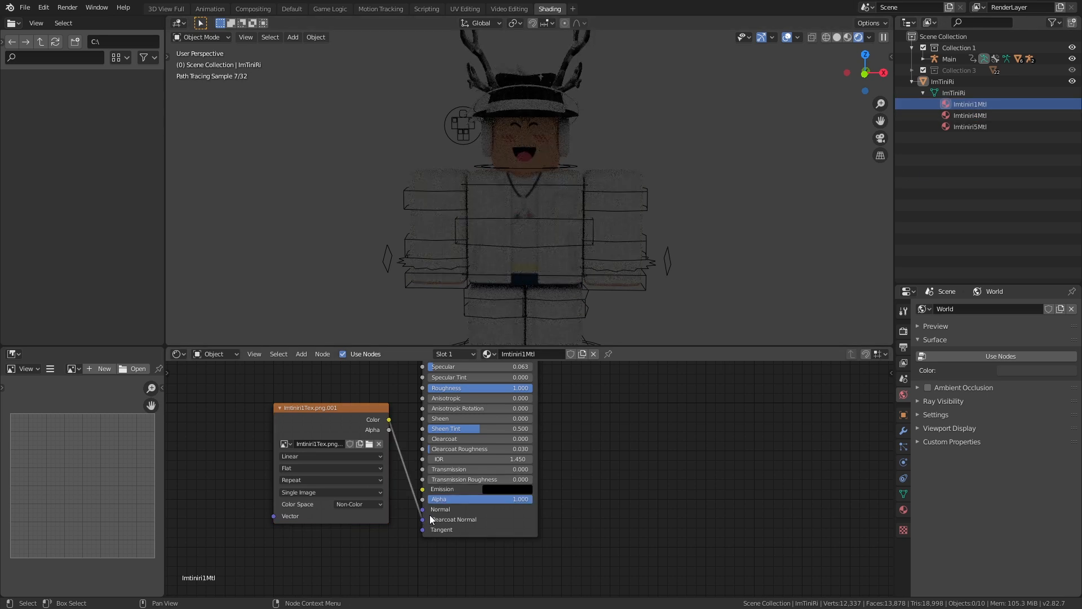
{"action": "left_click", "coordinate": [970, 116]}
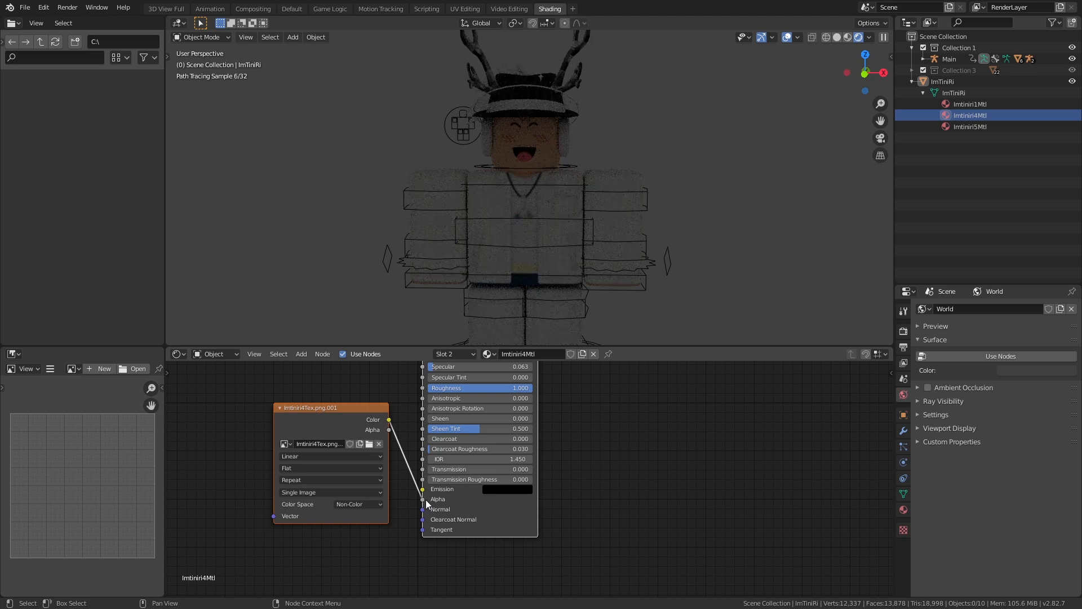
{"action": "mouse_move", "coordinate": [424, 499]}
{"action": "left_mouse_down"}
{"action": "mouse_move", "coordinate": [428, 521]}
{"action": "mouse_move", "coordinate": [423, 511]}
{"action": "left_mouse_up"}
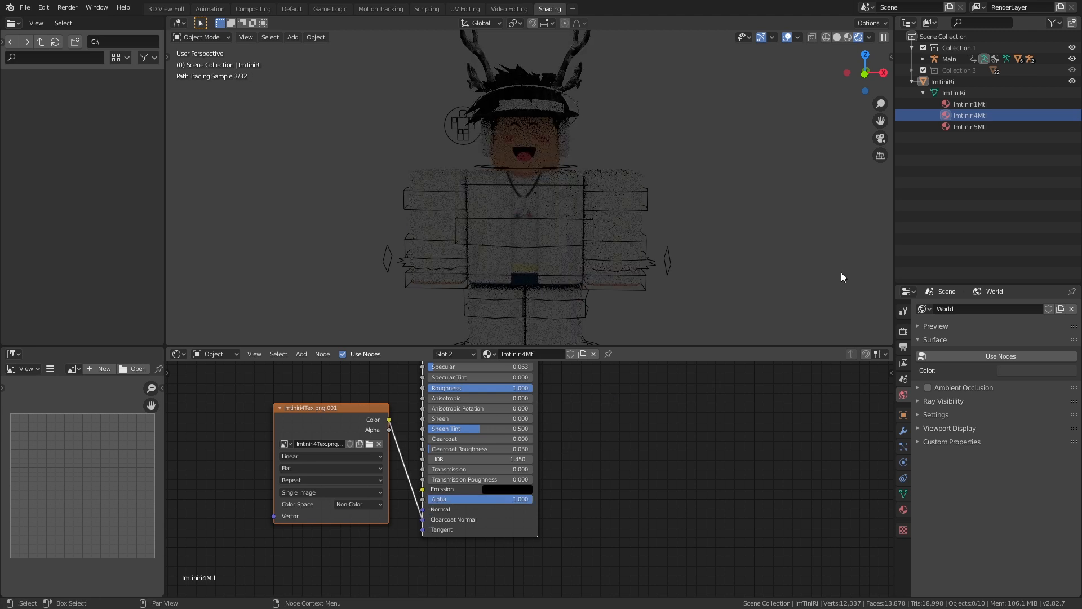
In the Imtiniri5Mtl material, move the texture's Color link from Alpha to Clearcoat Normal and dismiss the battery notice
{"action": "left_click", "coordinate": [955, 126]}
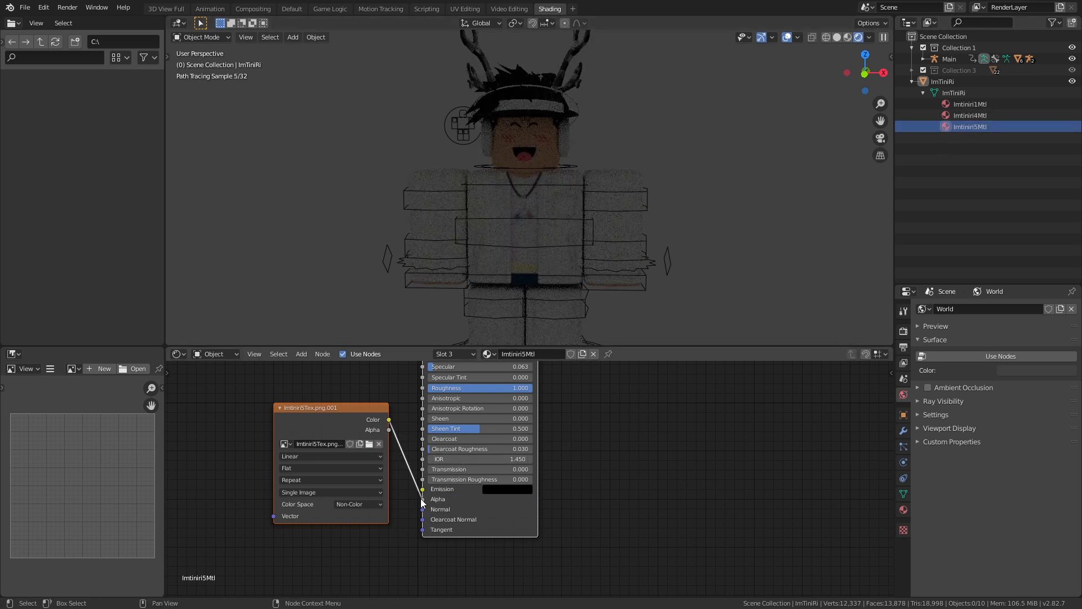
{"action": "left_click_drag", "start_coordinate": [420, 499], "coordinate": [423, 520]}
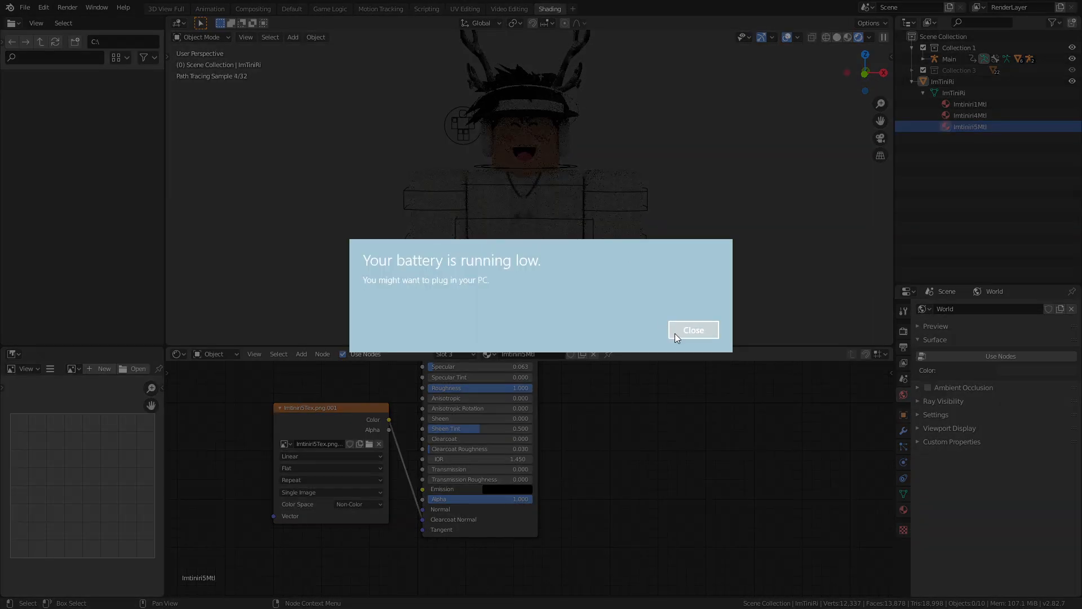
{"action": "left_click", "coordinate": [688, 330]}
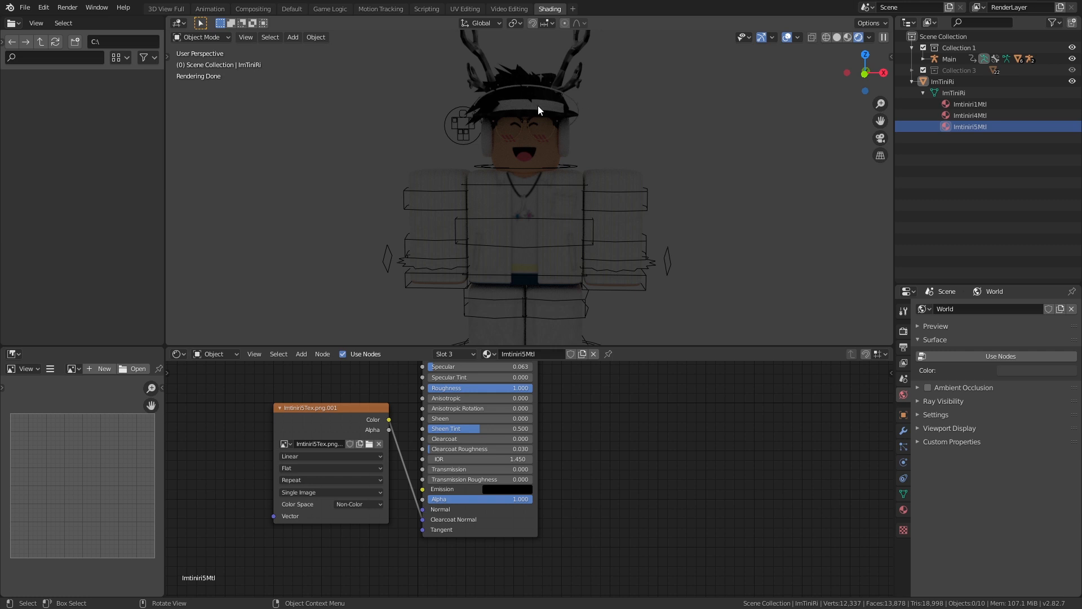
Return the 3D view to Material Preview and collapse the ImTiniRi object in the scene hierarchy
{"action": "left_click", "coordinate": [847, 37]}
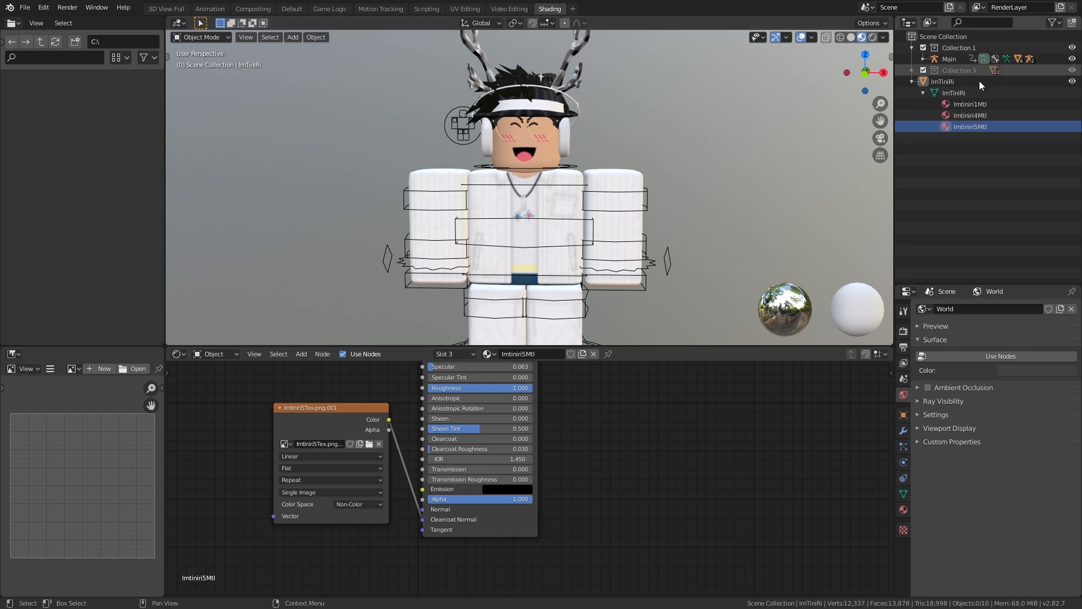
{"action": "left_click", "coordinate": [923, 92]}
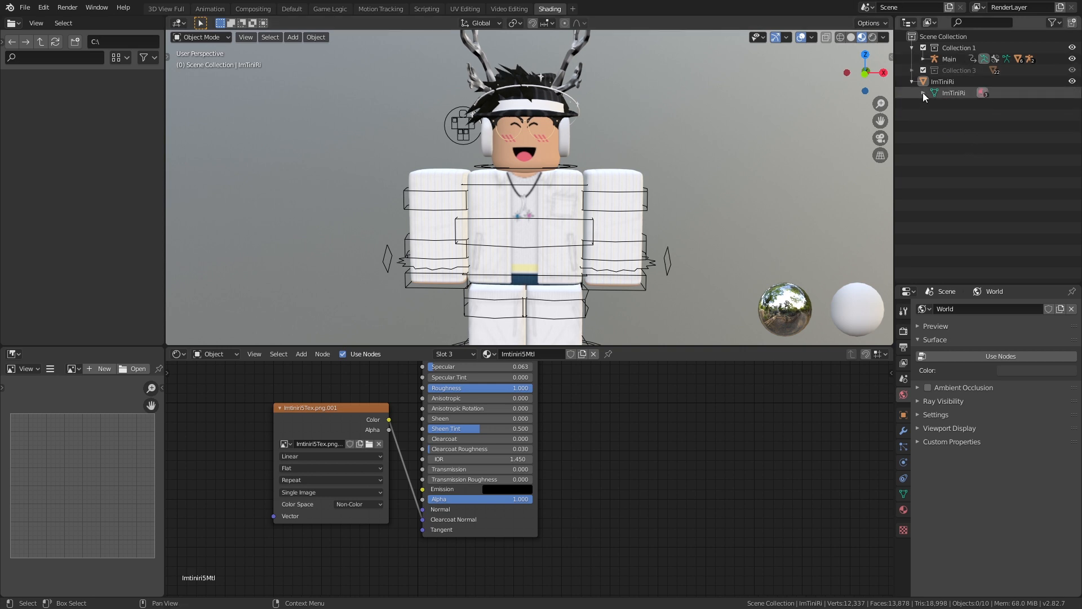
{"action": "left_click", "coordinate": [912, 81]}
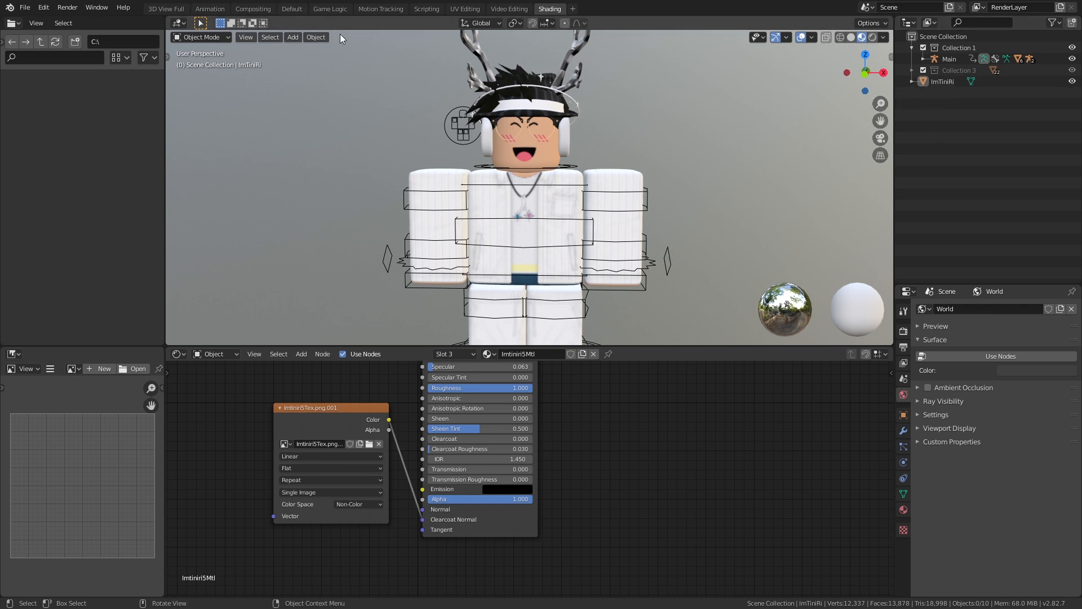
Switch to the Default workspace and select the rig's right upper arm bone in Pose Mode
{"action": "left_click", "coordinate": [292, 9]}
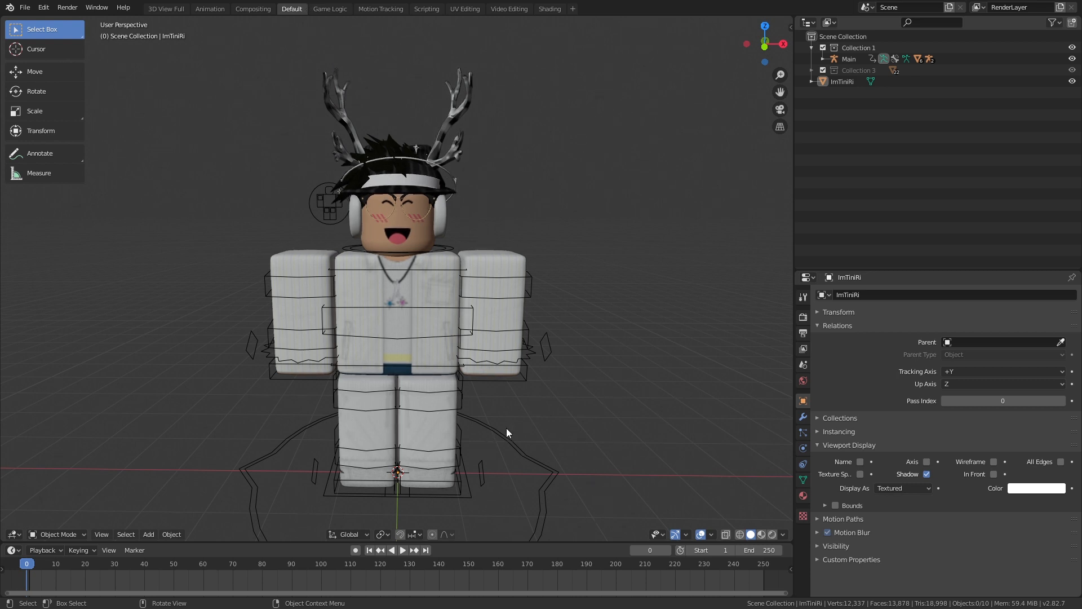
{"action": "left_click", "coordinate": [475, 275]}
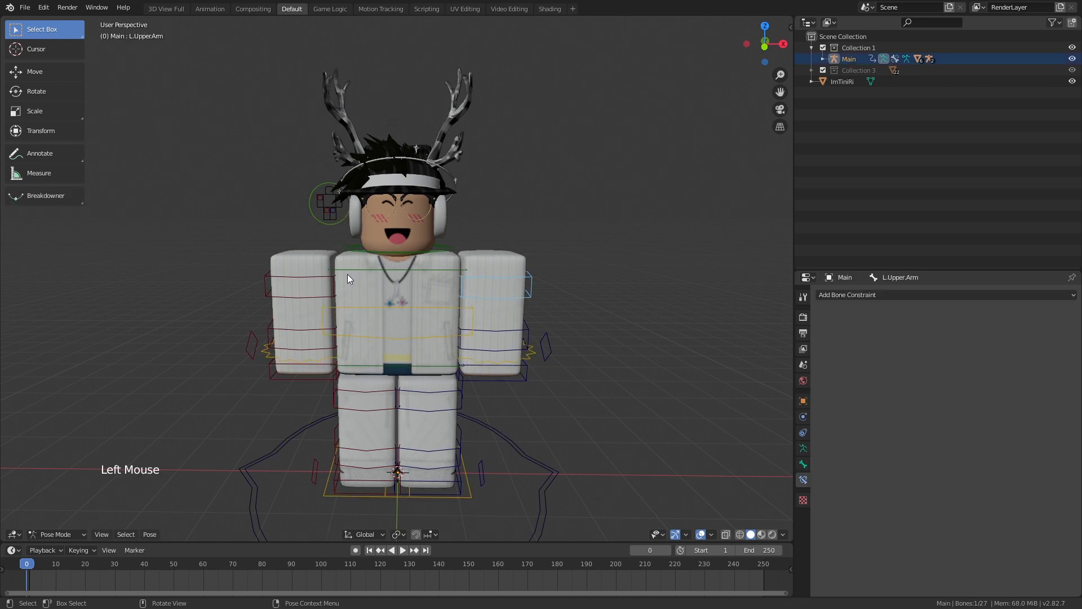
{"action": "left_click", "coordinate": [302, 278]}
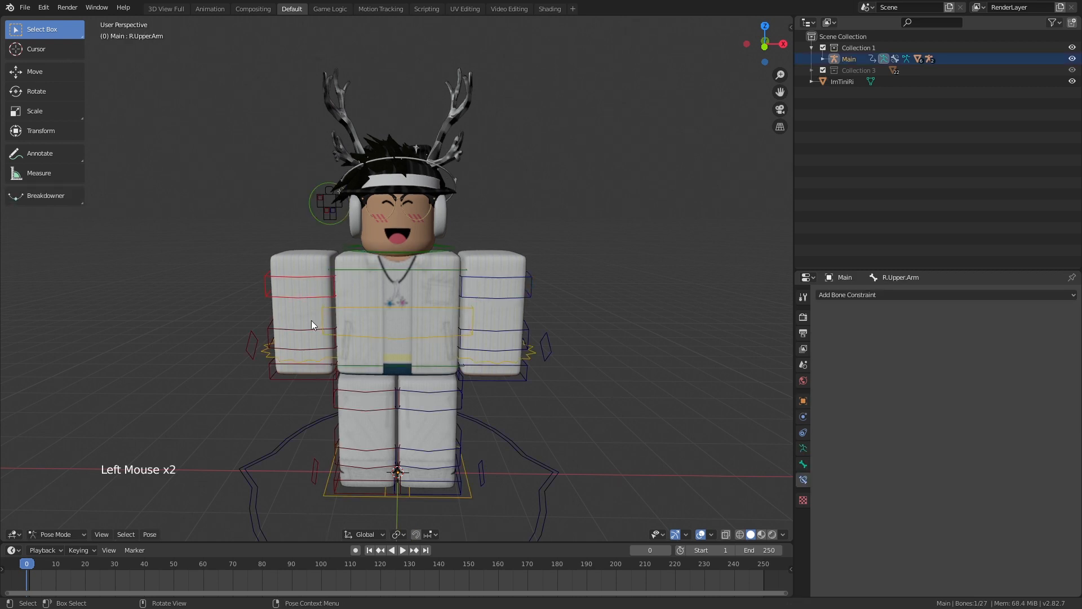
{"action": "left_click", "coordinate": [487, 279]}
{"action": "left_click", "coordinate": [309, 277]}
{"action": "left_click", "coordinate": [97, 531]}
{"action": "left_click", "coordinate": [81, 533]}
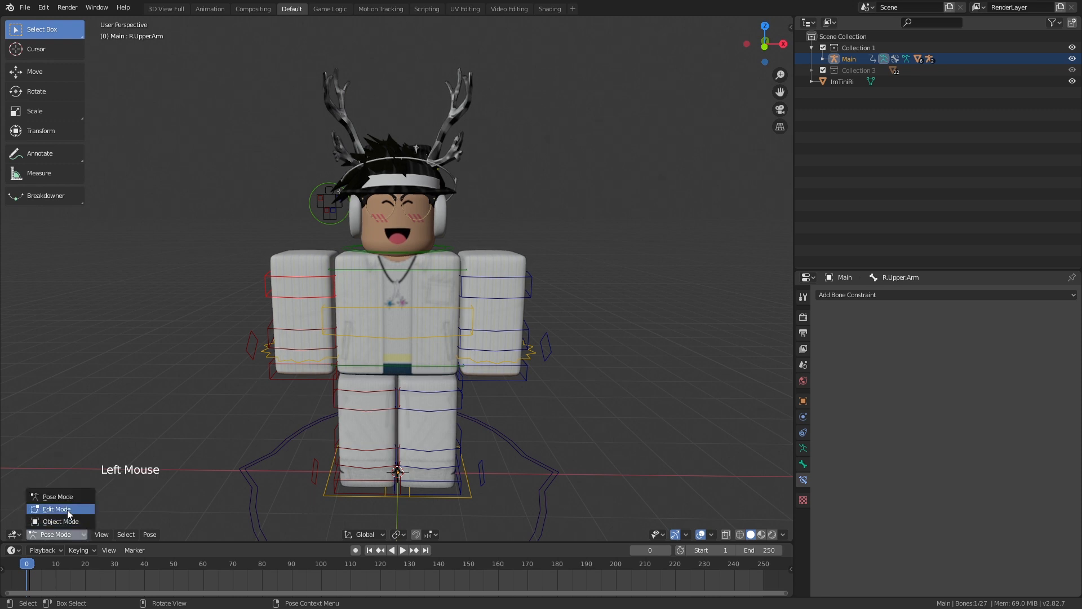
{"action": "left_click", "coordinate": [65, 533]}
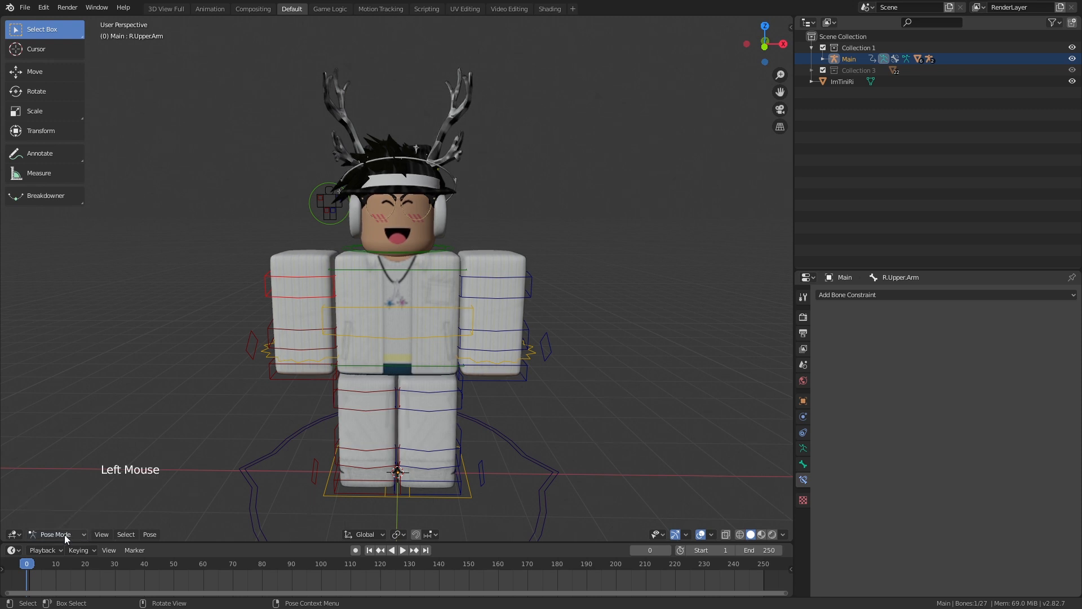
{"action": "left_click", "coordinate": [59, 533]}
{"action": "left_click", "coordinate": [63, 530]}
Try the Move and Rotate tools on the rig's right upper arm bone
{"action": "left_click", "coordinate": [59, 90]}
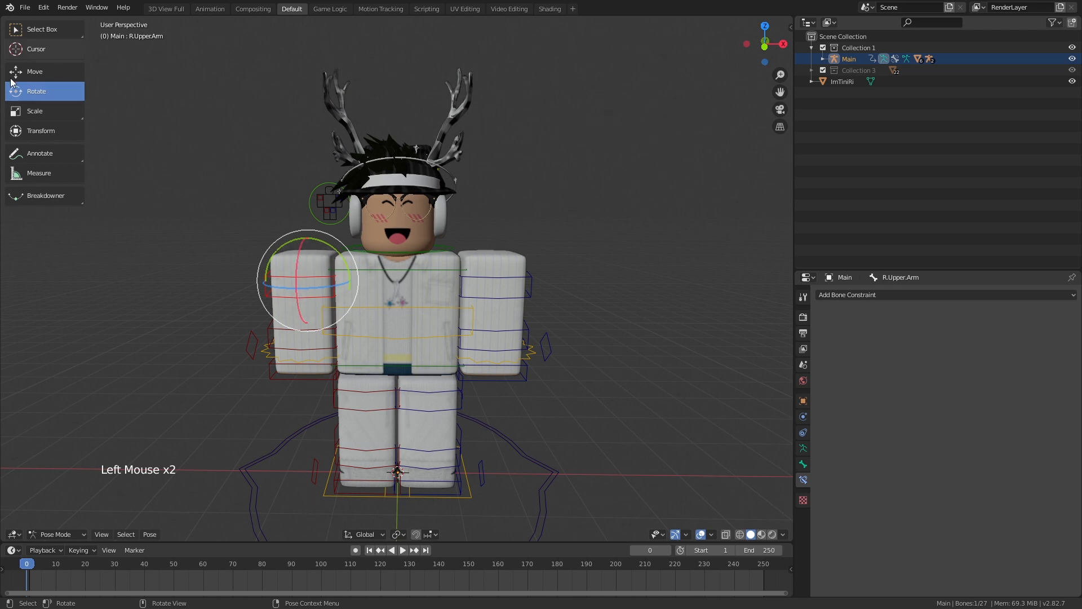
{"action": "left_click", "coordinate": [59, 72]}
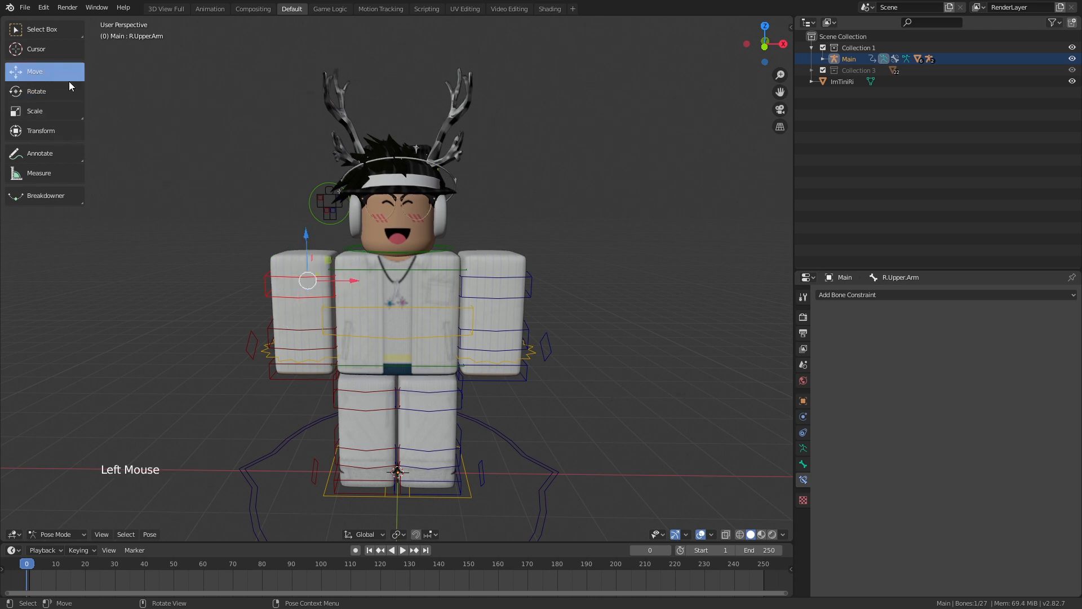
{"action": "left_click_drag", "start_coordinate": [307, 236], "coordinate": [304, 241]}
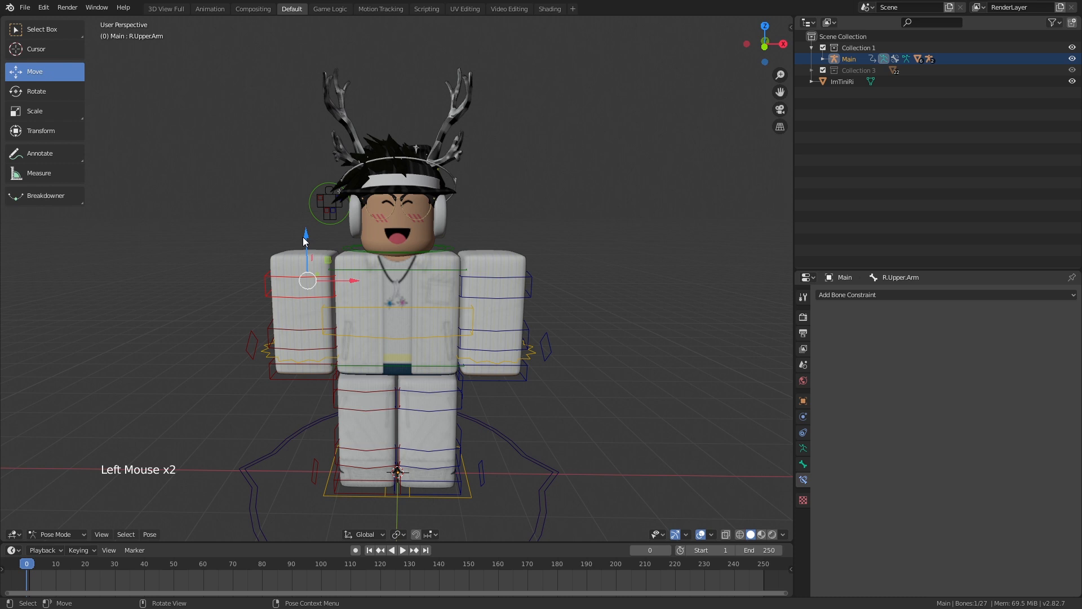
{"action": "left_click", "coordinate": [75, 91]}
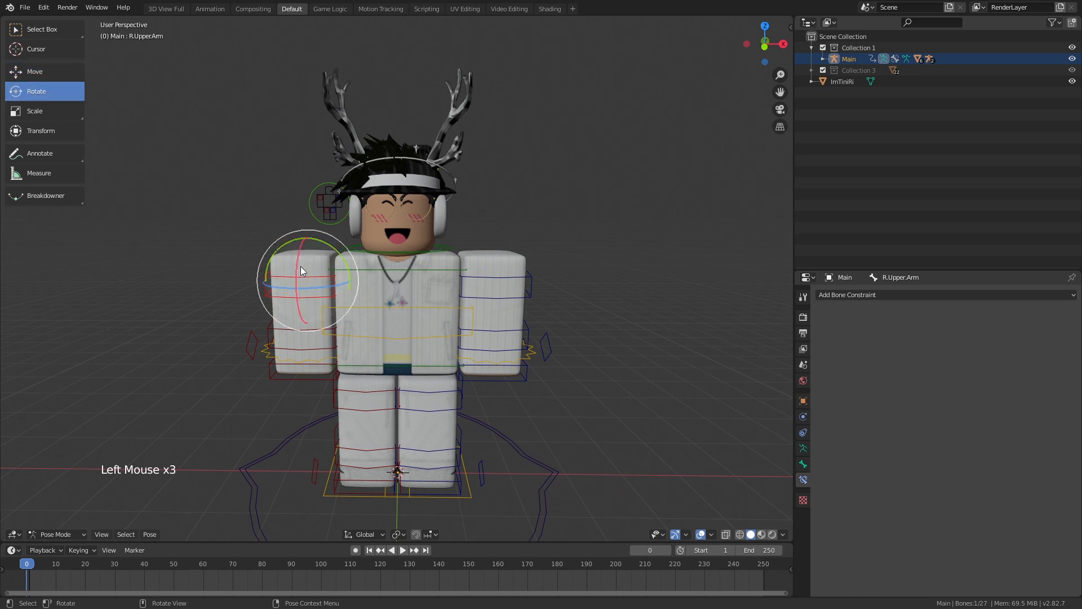
{"action": "left_click", "coordinate": [316, 278]}
{"action": "left_click_drag", "start_coordinate": [299, 256], "coordinate": [346, 279]}
{"action": "right_click", "coordinate": [342, 270]}
Select the rig's right lower arm bone and try rotating it
{"action": "left_click", "coordinate": [312, 328]}
{"action": "right_click", "coordinate": [346, 279]}
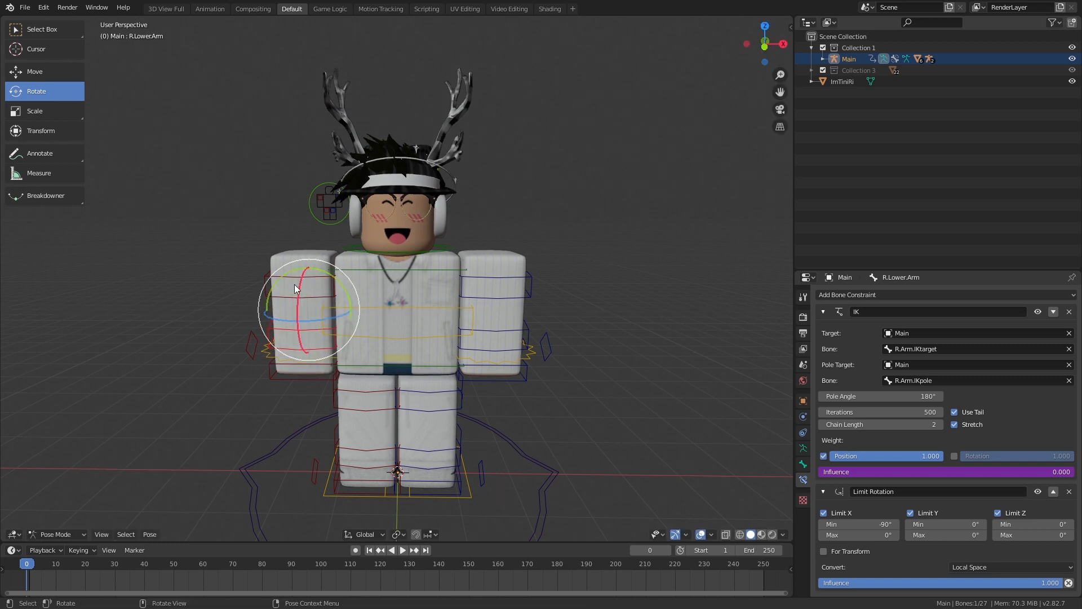
{"action": "left_click_drag", "start_coordinate": [299, 290], "coordinate": [315, 261]}
{"action": "left_click", "coordinate": [324, 273]}
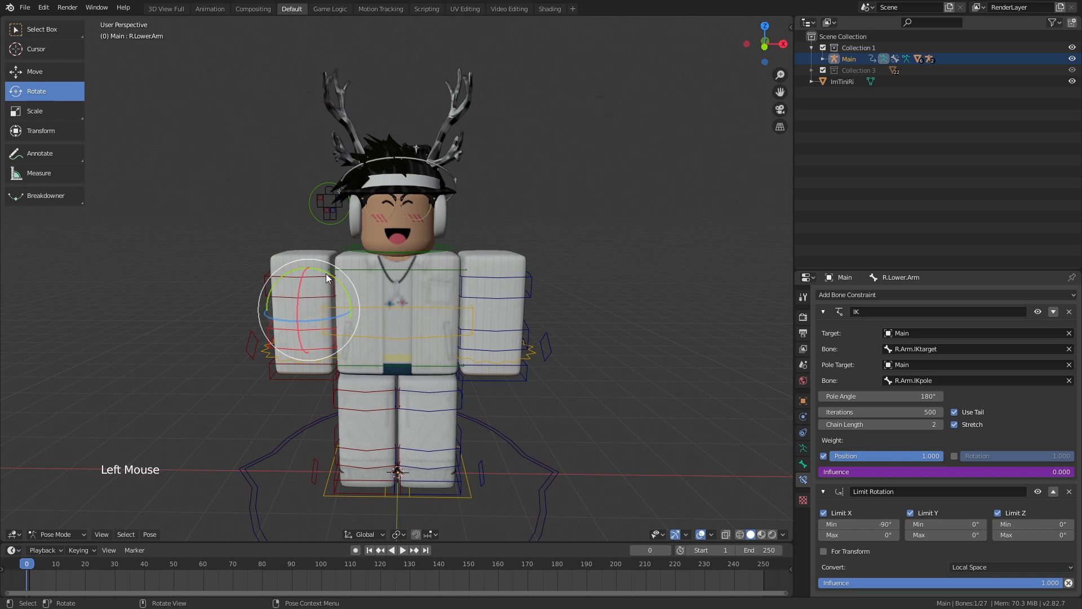
Lower the R.Leg control of the IK/FK Switch beside the head
{"action": "double_click", "coordinate": [485, 279]}
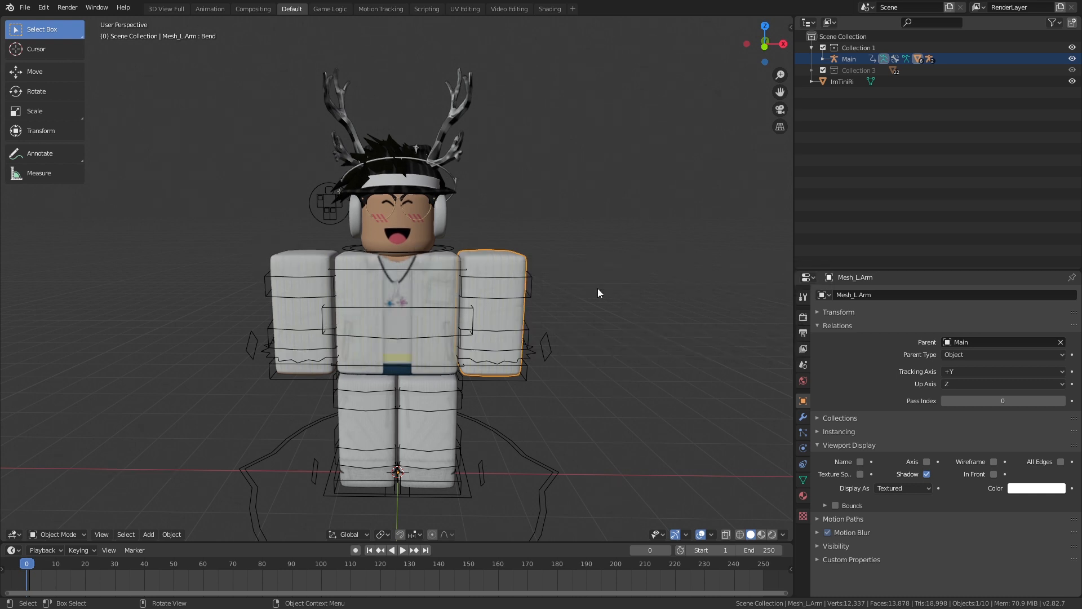
{"action": "key", "text": "shift+grave"}
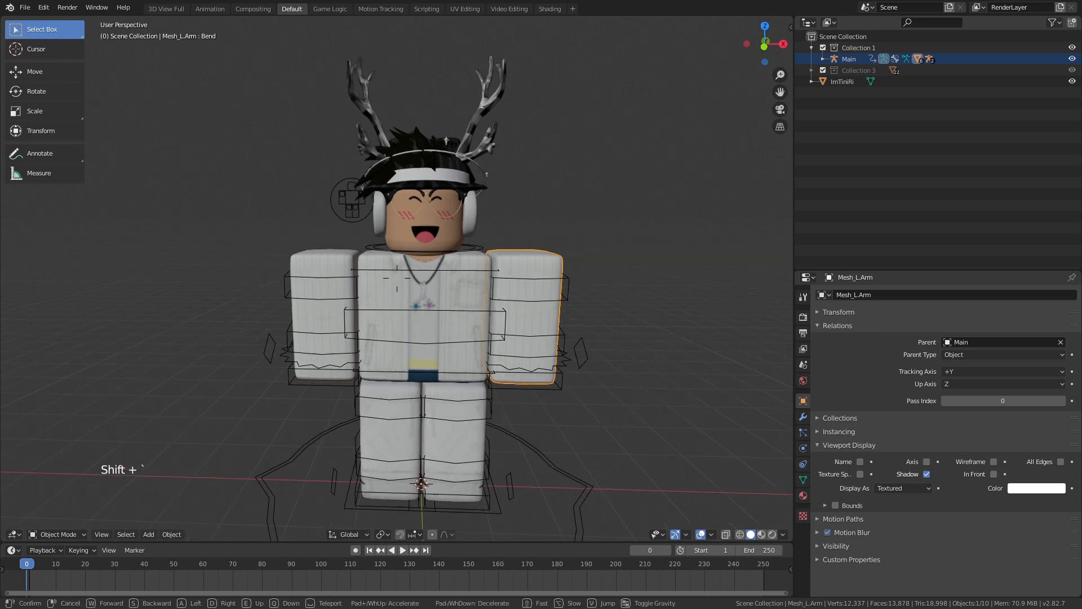
{"action": "key", "text": "w"}
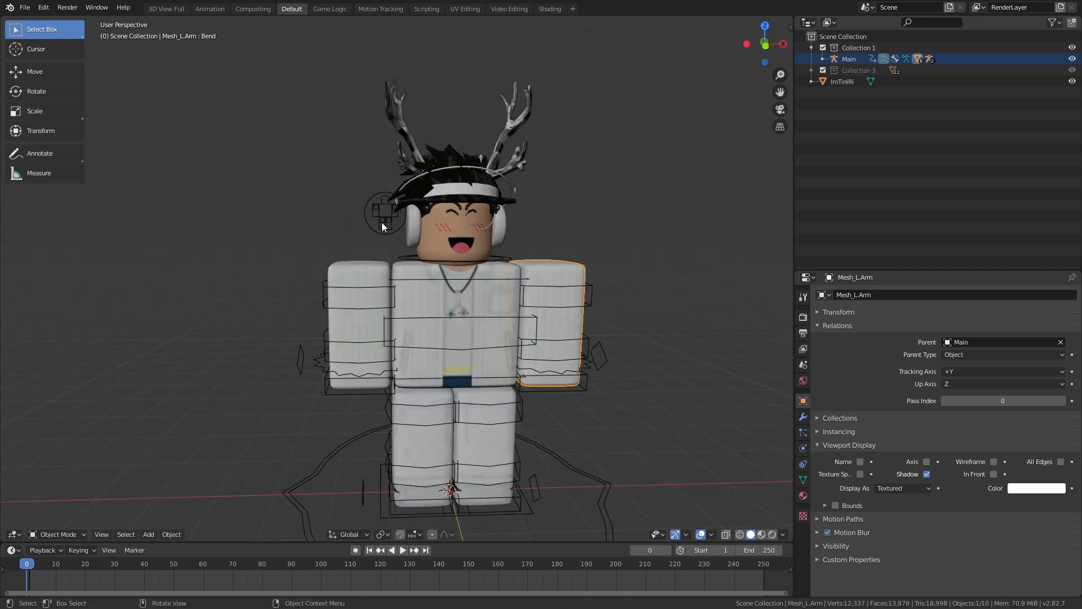
{"action": "left_click", "coordinate": [380, 222]}
{"action": "left_click", "coordinate": [421, 221]}
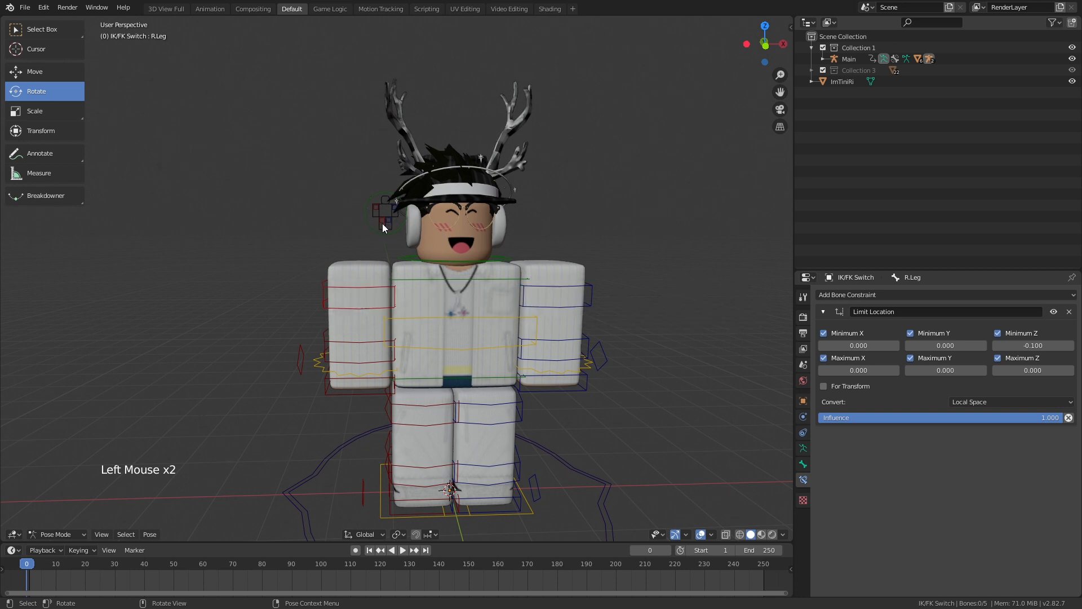
{"action": "double_click", "coordinate": [381, 222]}
{"action": "left_click", "coordinate": [402, 217]}
{"action": "left_click", "coordinate": [384, 222]}
{"action": "key", "text": "g"}
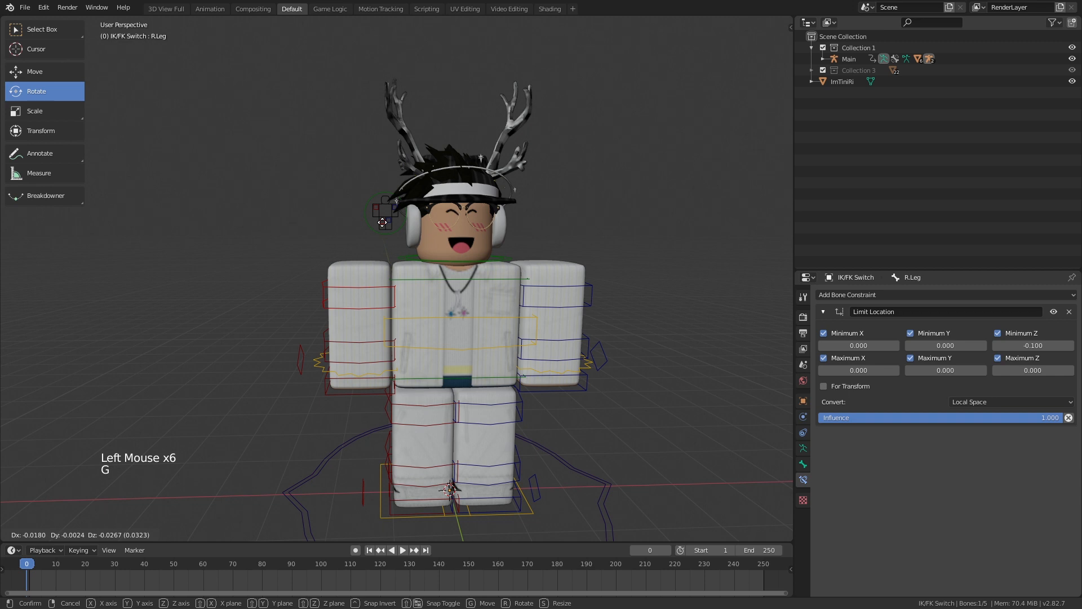
{"action": "left_click", "coordinate": [383, 245]}
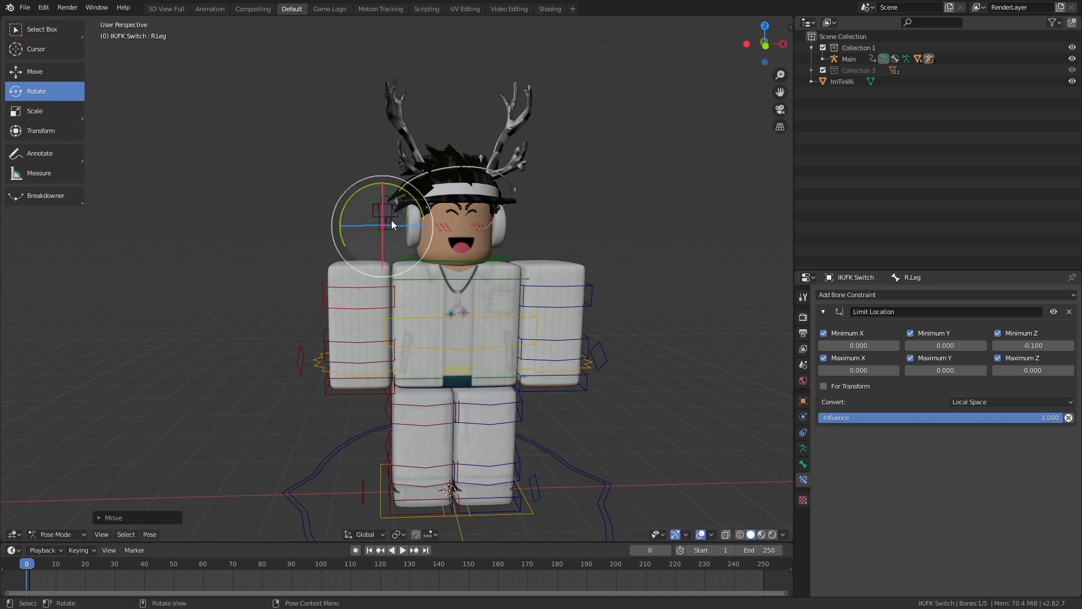
Try moving the ImTiniRi head object away from the rig
{"action": "left_click", "coordinate": [391, 220]}
{"action": "double_click", "coordinate": [449, 235]}
{"action": "key", "text": "g"}
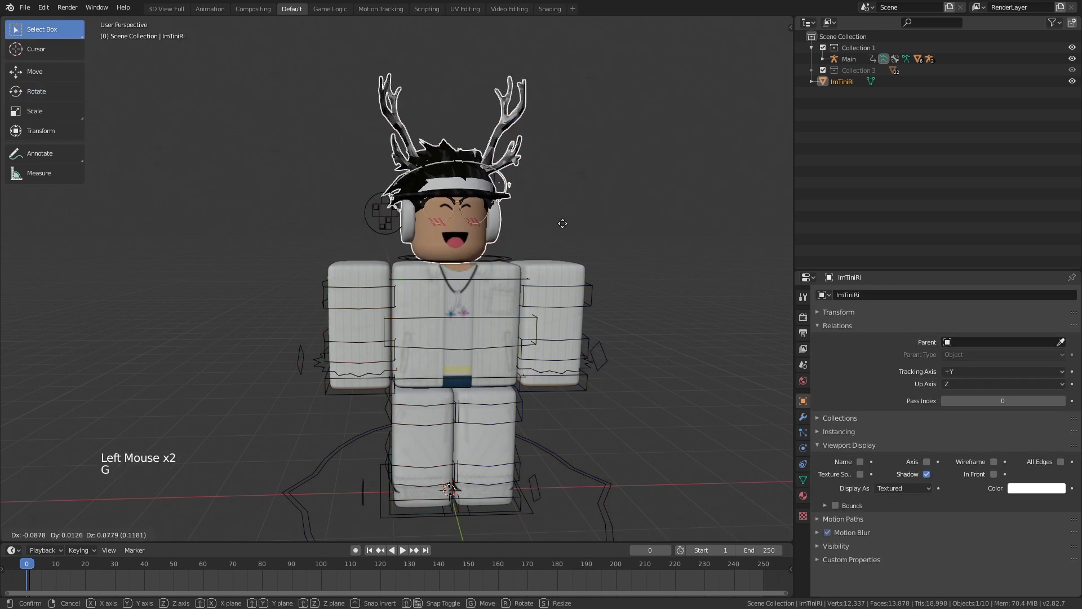
{"action": "right_click", "coordinate": [414, 224]}
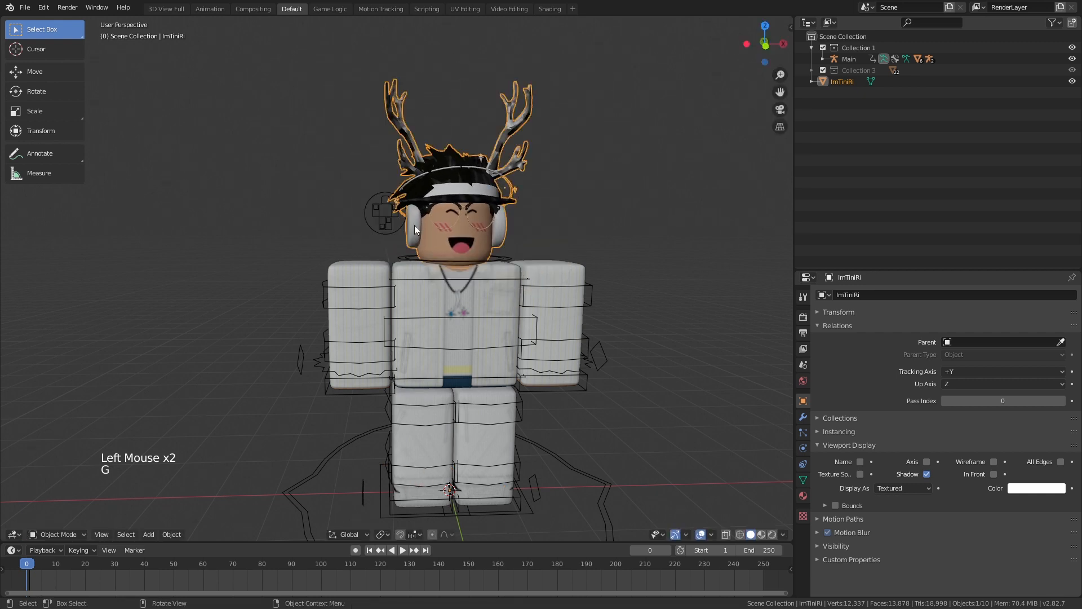
Lower the L.Leg control of the IK/FK Switch
{"action": "left_click", "coordinate": [387, 222]}
{"action": "left_click", "coordinate": [389, 221]}
{"action": "left_click", "coordinate": [387, 220]}
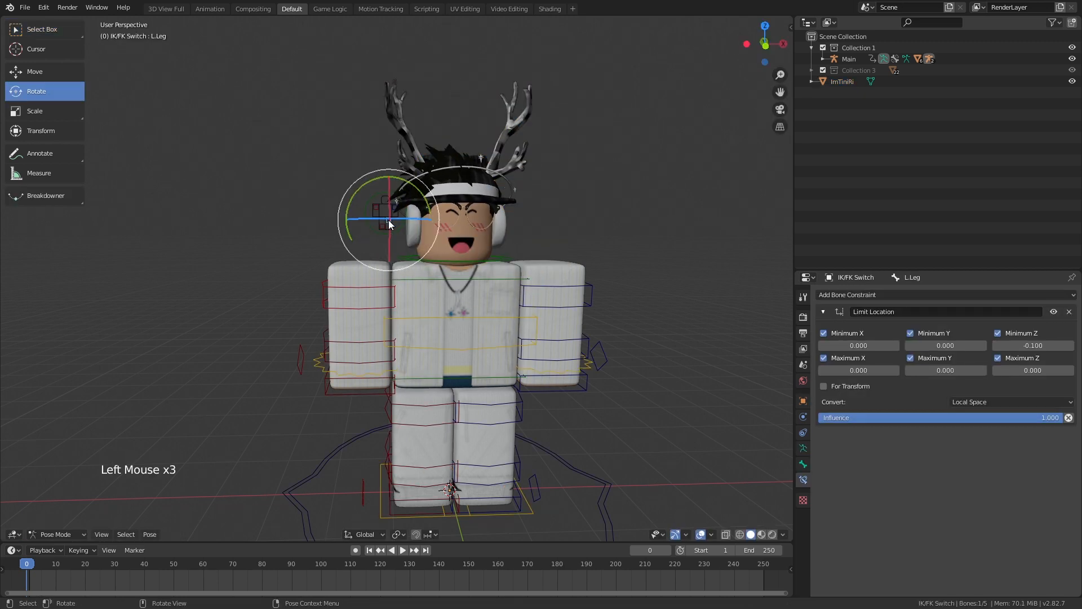
{"action": "key", "text": "g"}
{"action": "left_click", "coordinate": [468, 375]}
Try rotating the rig's LowerTorso bone with both leg switches lowered
{"action": "left_click", "coordinate": [468, 375]}
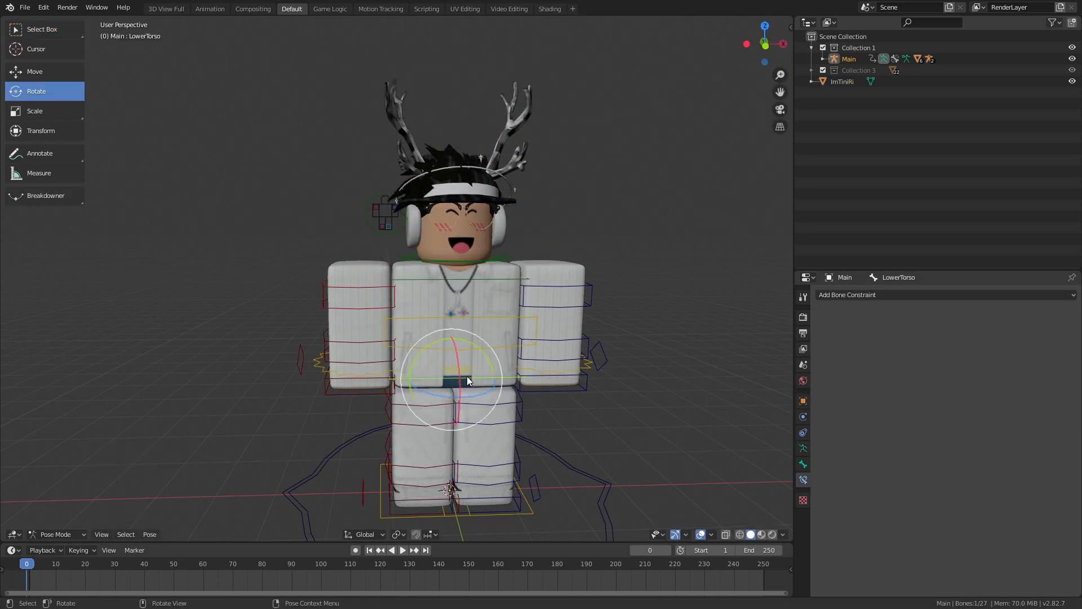
{"action": "left_click_drag", "start_coordinate": [465, 340], "coordinate": [463, 389]}
{"action": "right_click", "coordinate": [463, 389]}
{"action": "left_click_drag", "start_coordinate": [478, 344], "coordinate": [490, 356]}
{"action": "right_click", "coordinate": [489, 357]}
Raise the R.Leg and L.Leg controls of the IK/FK Switch back to their original positions
{"action": "left_click", "coordinate": [383, 224]}
{"action": "key", "text": "g"}
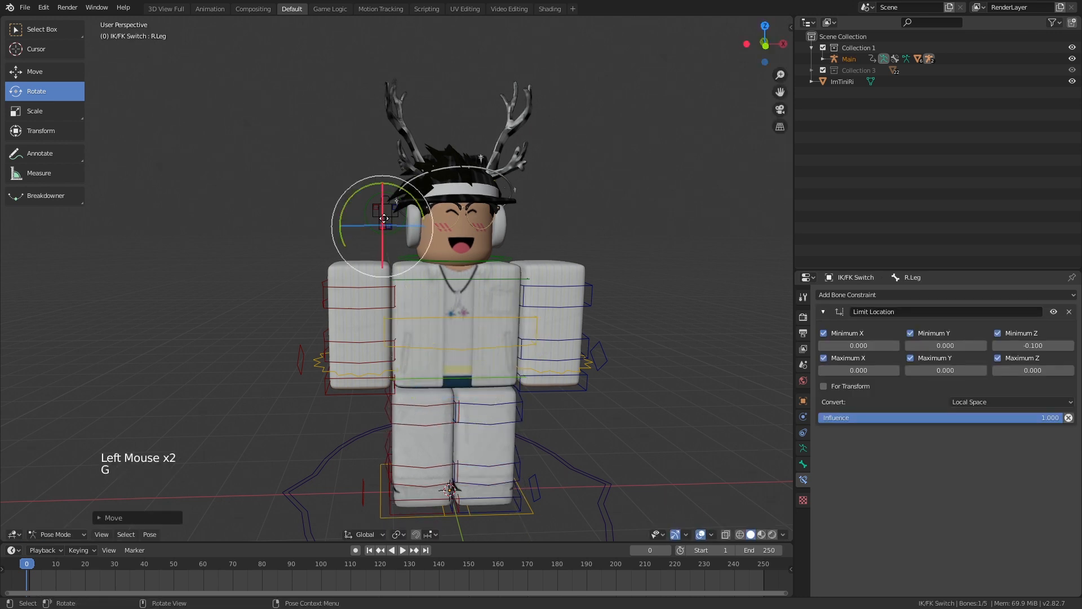
{"action": "key", "text": "g"}
{"action": "left_click", "coordinate": [376, 212]}
{"action": "left_click", "coordinate": [388, 222]}
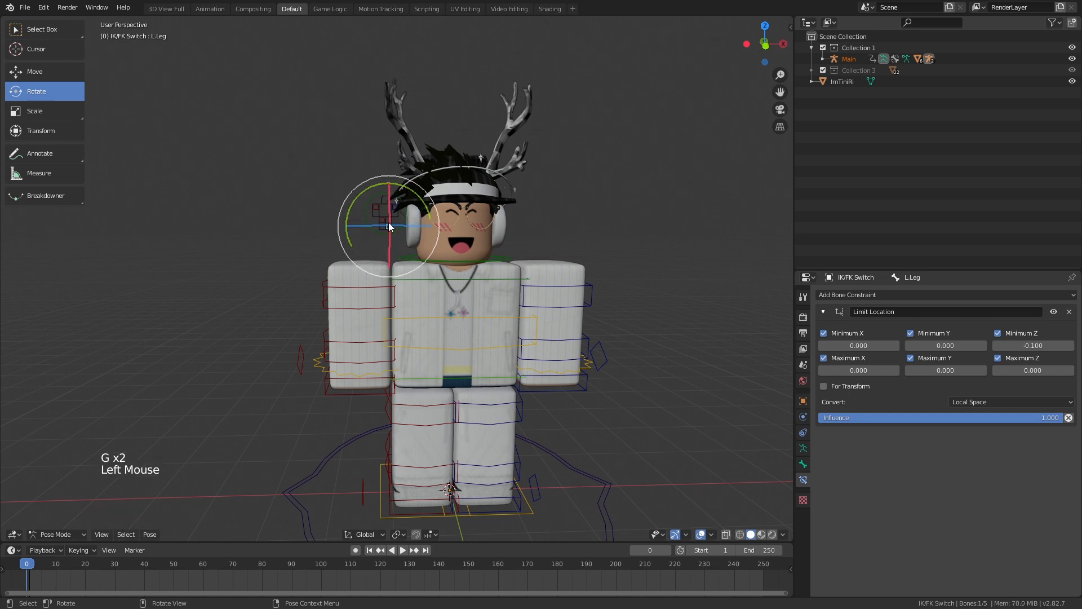
{"action": "key", "text": "g"}
{"action": "left_click", "coordinate": [386, 162]}
Try rotating the LowerTorso bone again with both leg switches raised
{"action": "left_click", "coordinate": [468, 371]}
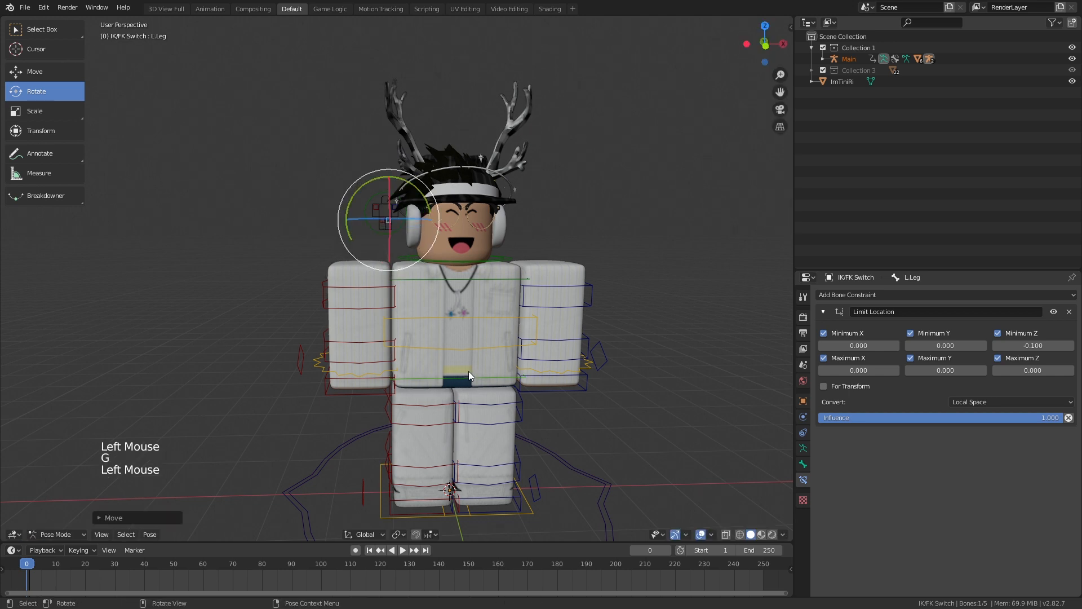
{"action": "mouse_move", "coordinate": [478, 347]}
{"action": "left_mouse_down"}
{"action": "mouse_move", "coordinate": [492, 361]}
{"action": "mouse_move", "coordinate": [459, 339]}
{"action": "mouse_move", "coordinate": [483, 346]}
{"action": "left_mouse_up"}
{"action": "right_click", "coordinate": [483, 346]}
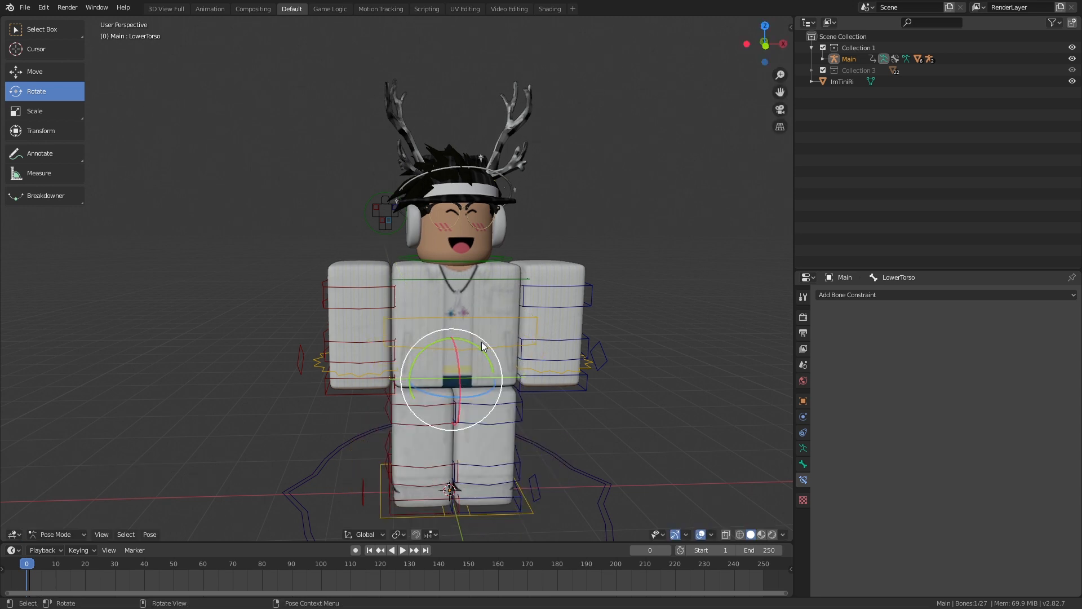
{"action": "left_click", "coordinate": [383, 222]}
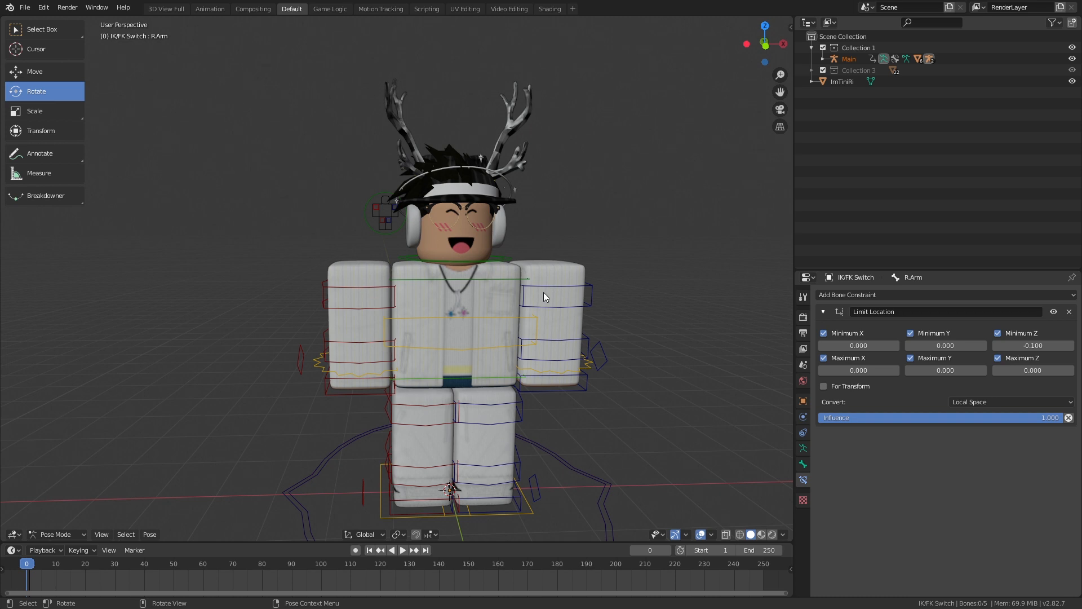
Select the ImTiniRi head object and try rotating it about its origin at the rig's feet
{"action": "left_click", "coordinate": [455, 236]}
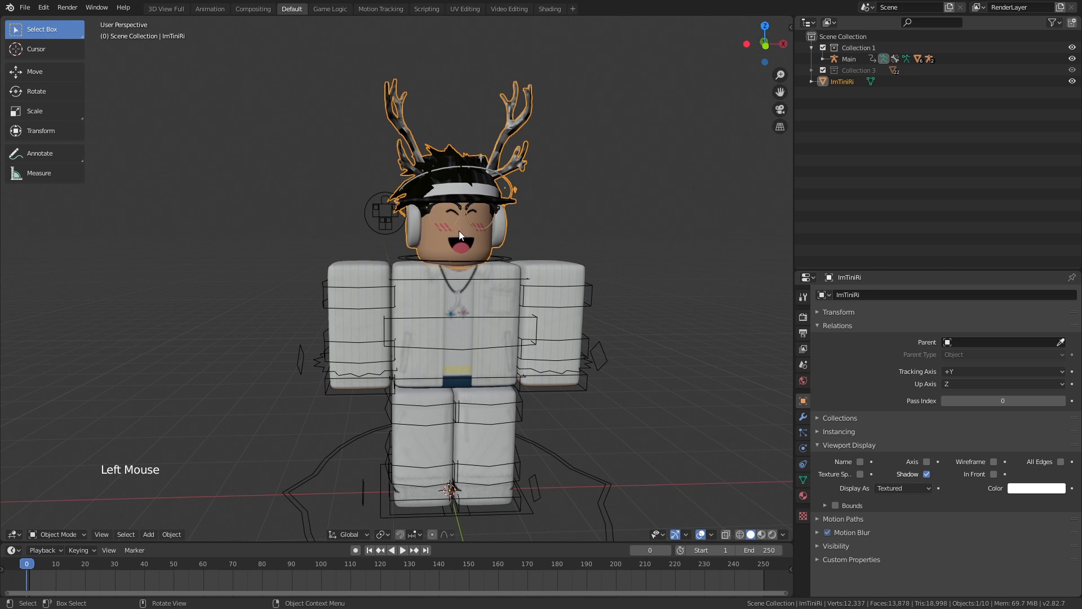
{"action": "left_click", "coordinate": [82, 90]}
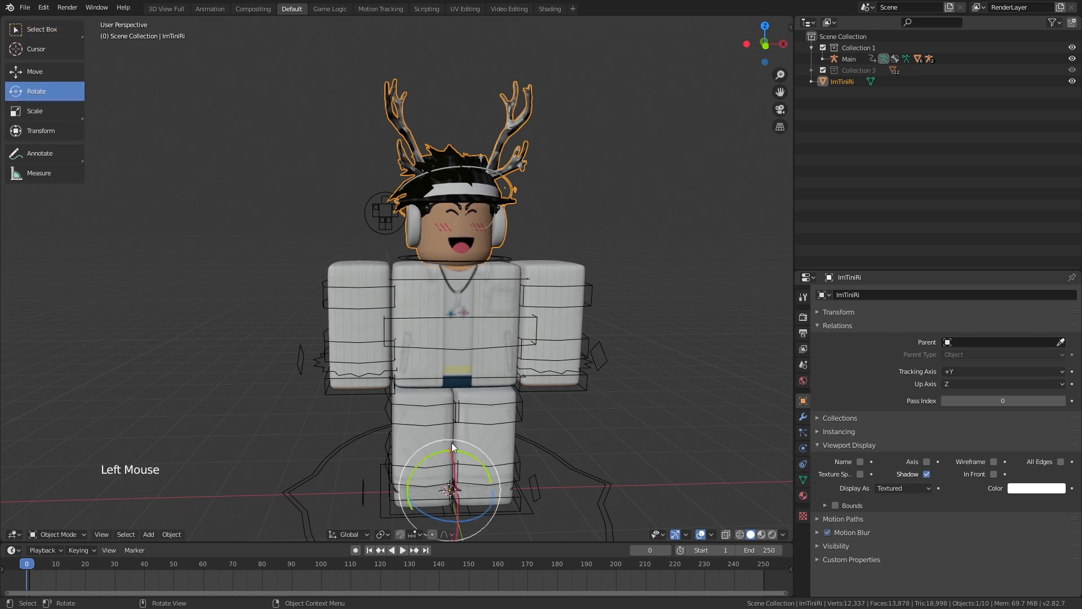
{"action": "mouse_move", "coordinate": [460, 451]}
{"action": "left_mouse_down"}
{"action": "mouse_move", "coordinate": [427, 447]}
{"action": "mouse_move", "coordinate": [486, 447]}
{"action": "mouse_move", "coordinate": [465, 445]}
{"action": "left_mouse_up"}
Set the origin of the ImTiniRi head object to its geometry
{"action": "left_click", "coordinate": [423, 252]}
{"action": "left_click", "coordinate": [178, 532]}
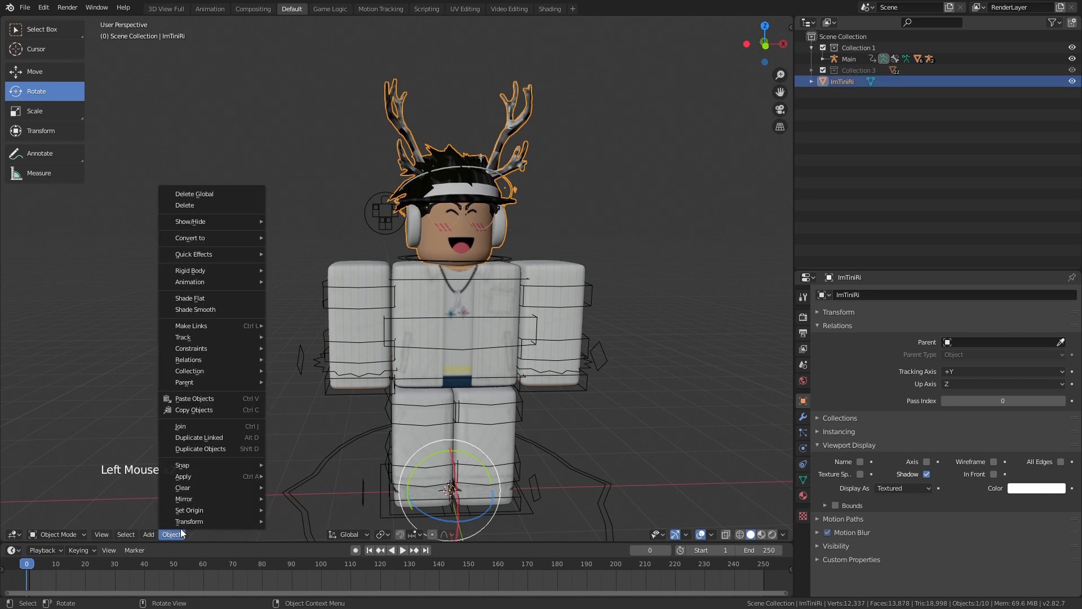
{"action": "mouse_move", "coordinate": [204, 510]}
{"action": "left_click", "coordinate": [293, 521]}
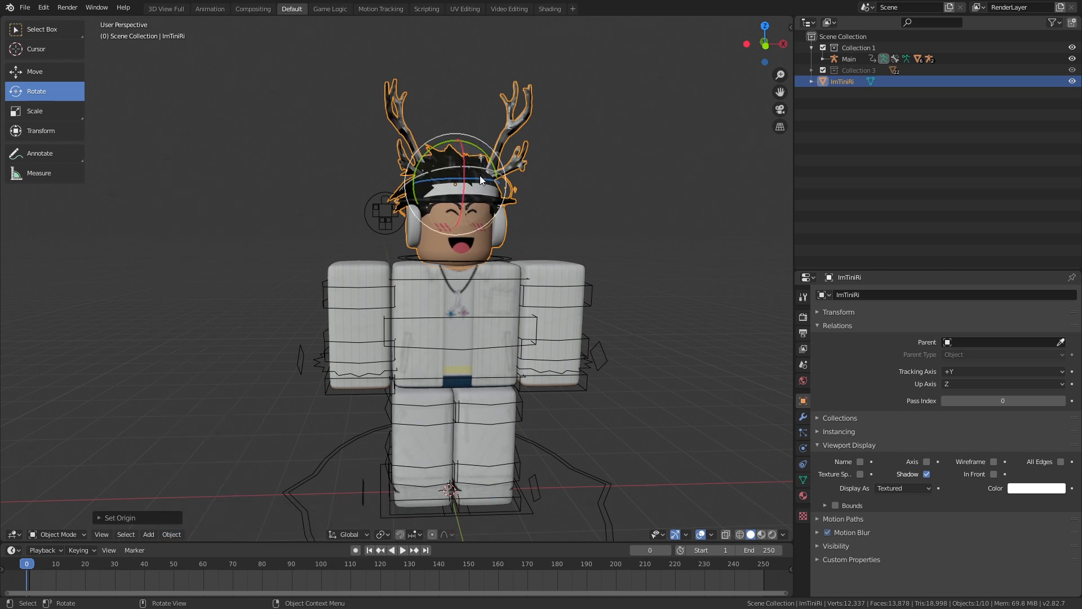
Try rotating the ImTiniRi head object about its new origin and undo the rotations
{"action": "mouse_move", "coordinate": [479, 181]}
{"action": "left_mouse_down"}
{"action": "mouse_move", "coordinate": [475, 192]}
{"action": "mouse_move", "coordinate": [485, 179]}
{"action": "mouse_move", "coordinate": [492, 188]}
{"action": "left_mouse_up"}
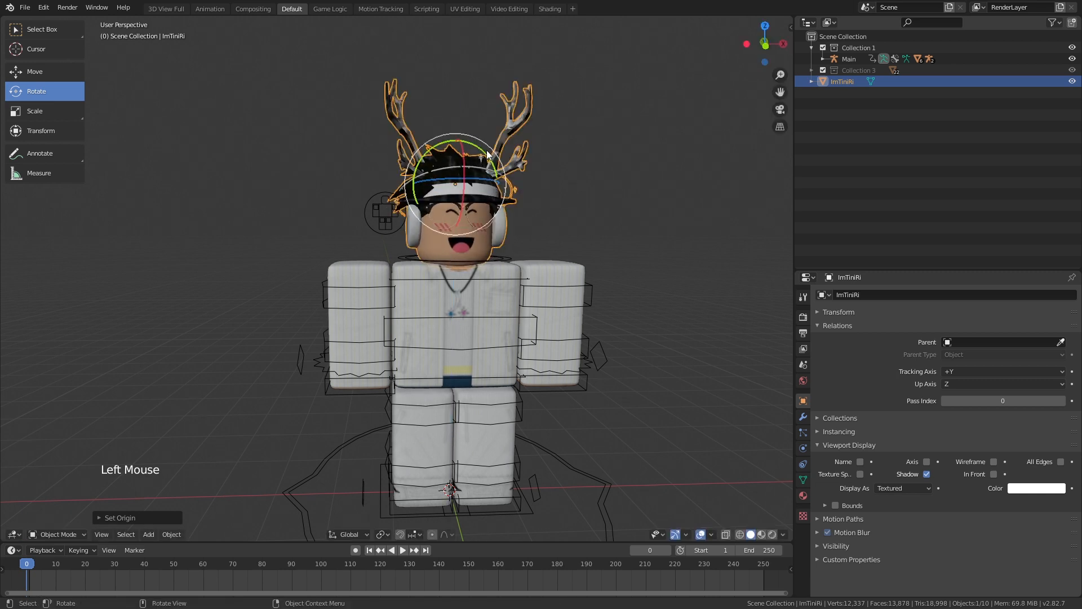
{"action": "left_click_drag", "start_coordinate": [478, 148], "coordinate": [485, 187]}
{"action": "key", "text": "ctrl+z"}
{"action": "key", "text": "ctrl+z"}
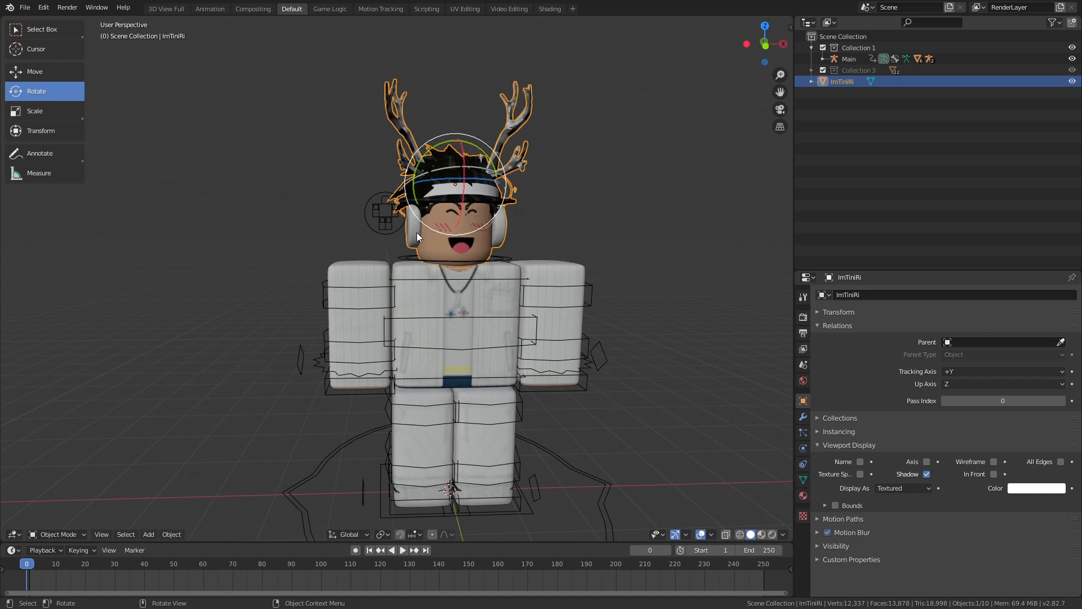
Try rotating the ImTiniRi head object while viewing it from several angles
{"action": "key", "text": "shift+grave"}
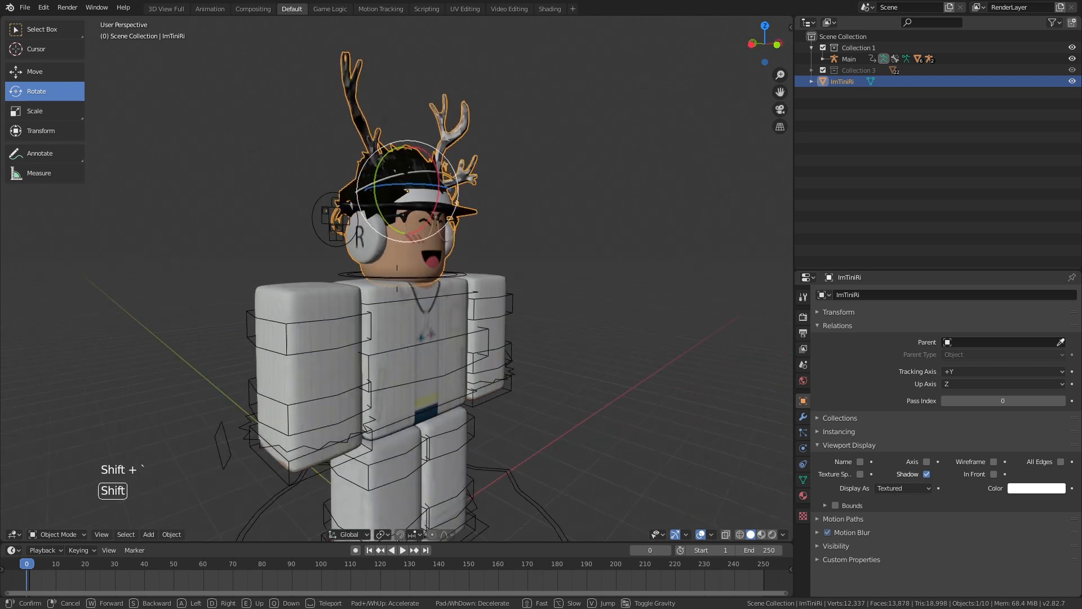
{"action": "key", "text": "a"}
{"action": "key", "text": "d"}
{"action": "key", "text": "w"}
{"action": "key", "text": "e"}
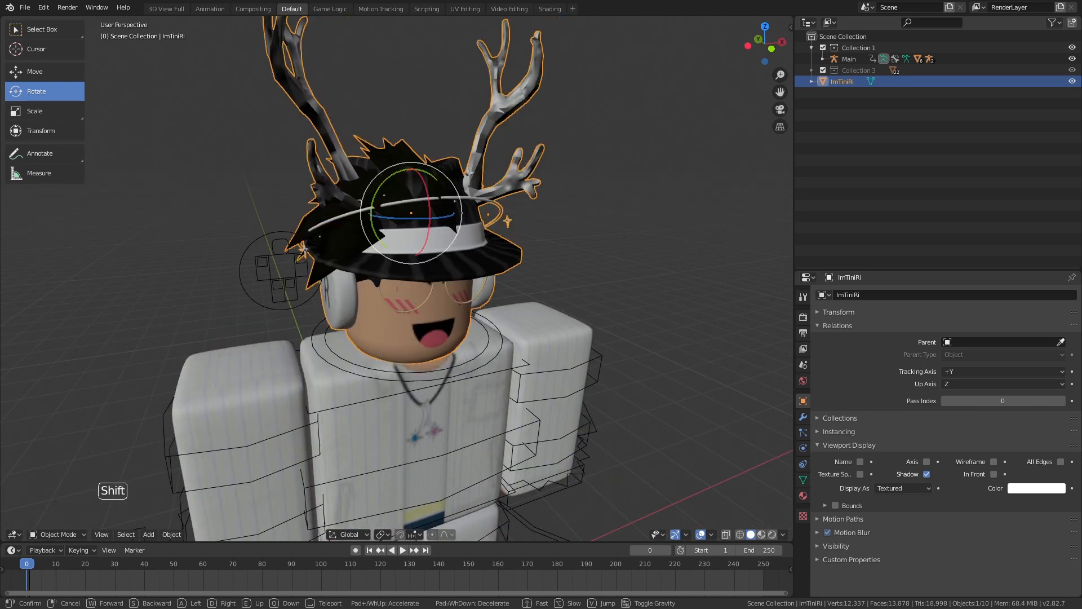
{"action": "key", "text": "s"}
{"action": "key", "text": "e"}
{"action": "left_click", "coordinate": [426, 207]}
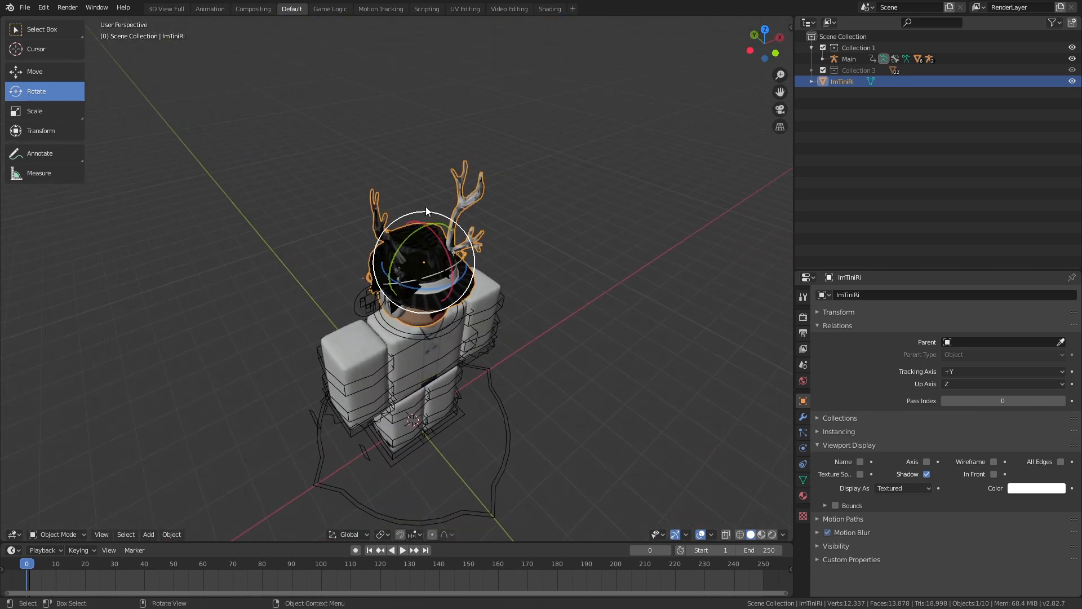
{"action": "left_click_drag", "start_coordinate": [431, 213], "coordinate": [425, 302]}
{"action": "left_click_drag", "start_coordinate": [464, 237], "coordinate": [419, 281]}
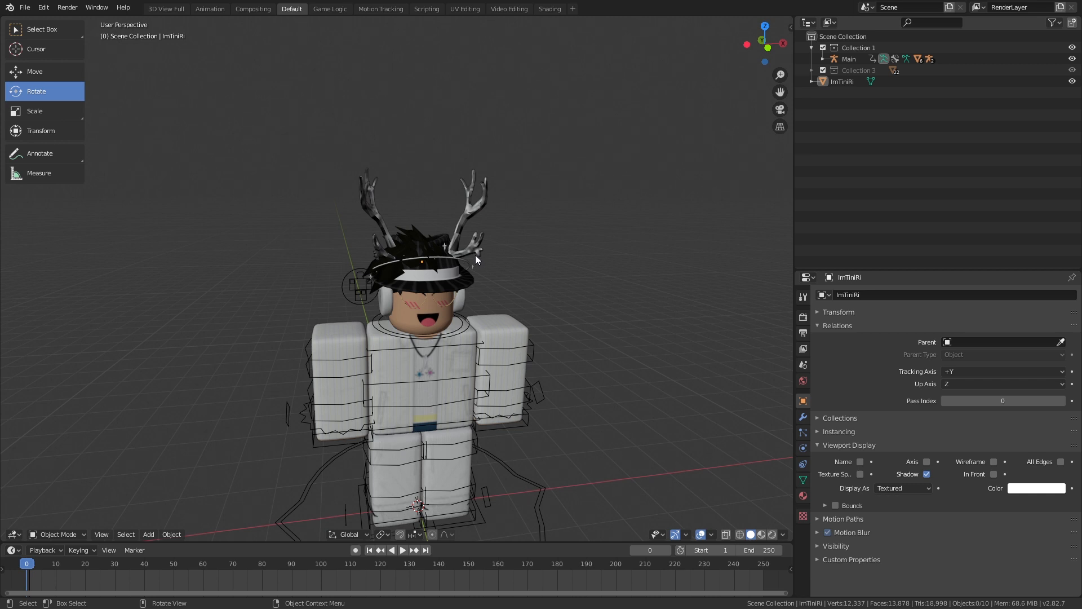
Rotate the rig's right arm bones so the arm is raised and bent with the hand towards the head
{"action": "middle_click_drag", "start_coordinate": [517, 263], "coordinate": [497, 290]}
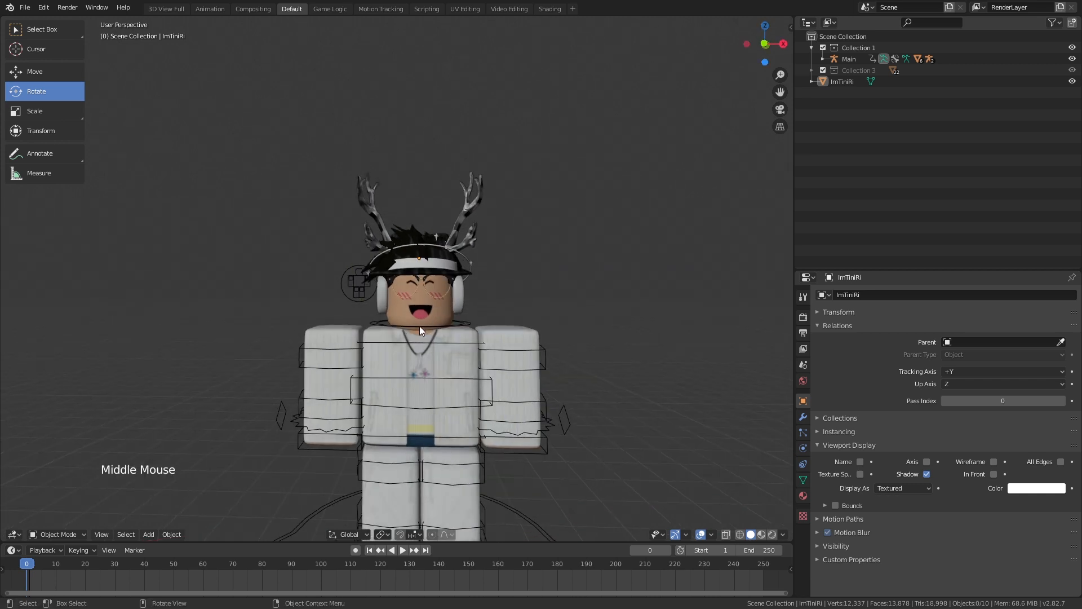
{"action": "left_click", "coordinate": [352, 346]}
{"action": "left_click_drag", "start_coordinate": [330, 324], "coordinate": [344, 304]}
{"action": "left_click", "coordinate": [338, 399]}
{"action": "left_click_drag", "start_coordinate": [329, 338], "coordinate": [371, 333]}
{"action": "left_click", "coordinate": [321, 338]}
{"action": "left_click_drag", "start_coordinate": [341, 317], "coordinate": [364, 282]}
{"action": "left_click_drag", "start_coordinate": [339, 345], "coordinate": [345, 361]}
{"action": "left_click_drag", "start_coordinate": [373, 326], "coordinate": [375, 329]}
{"action": "left_click_drag", "start_coordinate": [345, 349], "coordinate": [355, 343]}
Rotate the rig's left arm slightly outward from the torso
{"action": "left_click", "coordinate": [506, 352]}
{"action": "left_click_drag", "start_coordinate": [515, 337], "coordinate": [508, 325]}
{"action": "left_click_drag", "start_coordinate": [528, 361], "coordinate": [536, 355]}
{"action": "left_click_drag", "start_coordinate": [546, 345], "coordinate": [564, 333]}
Tilt the ImTiniRi head object slightly towards the raised right arm, make Move the active tool and clear the selection
{"action": "middle_click_drag", "start_coordinate": [443, 285], "coordinate": [433, 251], "text": "shift"}
{"action": "left_click", "coordinate": [433, 251]}
{"action": "left_click_drag", "start_coordinate": [429, 242], "coordinate": [452, 224]}
{"action": "left_click", "coordinate": [56, 73]}
{"action": "left_click", "coordinate": [508, 194]}
{"action": "left_click", "coordinate": [437, 231]}
{"action": "left_click", "coordinate": [44, 91]}
{"action": "left_click", "coordinate": [44, 72]}
{"action": "left_click", "coordinate": [507, 194]}
{"action": "left_click", "coordinate": [431, 225]}
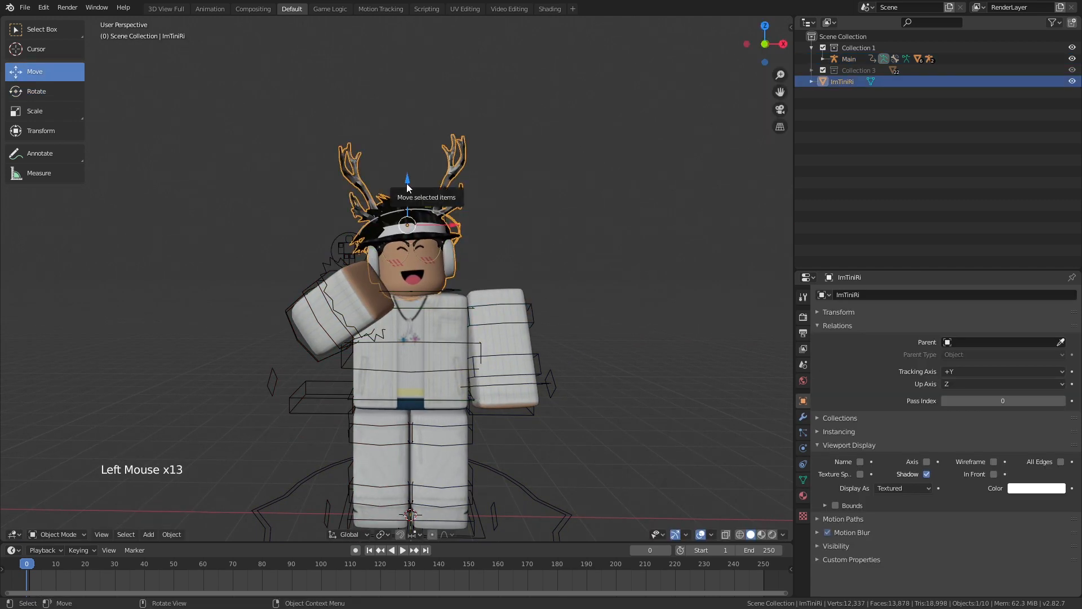
{"action": "left_click", "coordinate": [521, 248]}
Examine the avatar's raised arm and tilted head from the front at several distances and heights
{"action": "scroll", "coordinate": [541, 316], "scroll_direction": "up", "scroll_amount": 2}
{"action": "middle_click_drag", "start_coordinate": [465, 354], "coordinate": [502, 470], "text": "shift"}
{"action": "middle_click_drag", "start_coordinate": [502, 470], "coordinate": [461, 286], "text": "shift"}
{"action": "scroll", "coordinate": [461, 286], "scroll_direction": "down", "scroll_amount": 1}
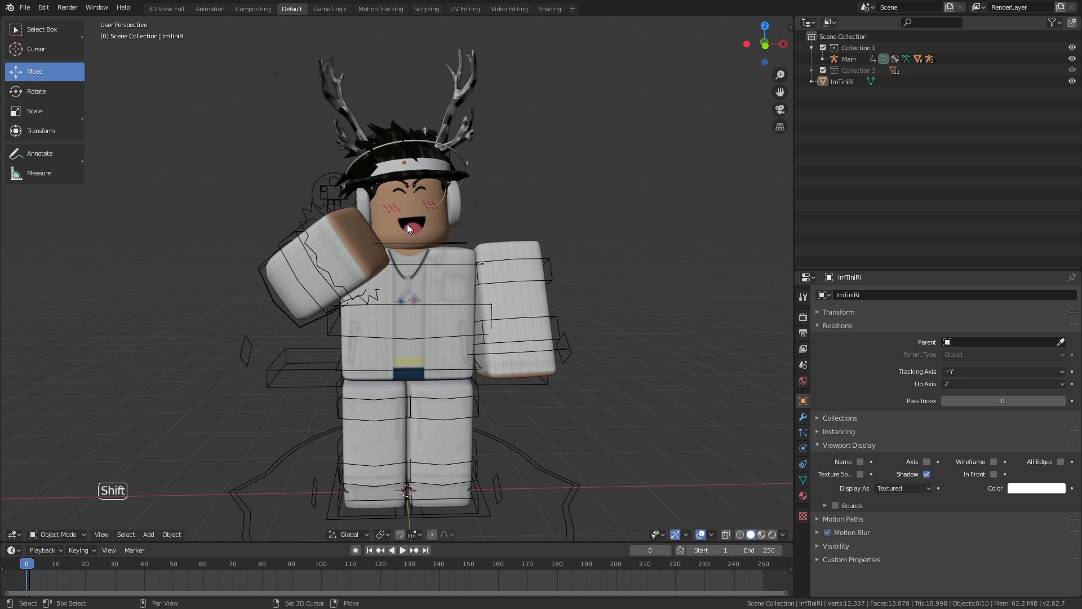
{"action": "key", "text": "shift+grave"}
{"action": "key", "text": "w"}
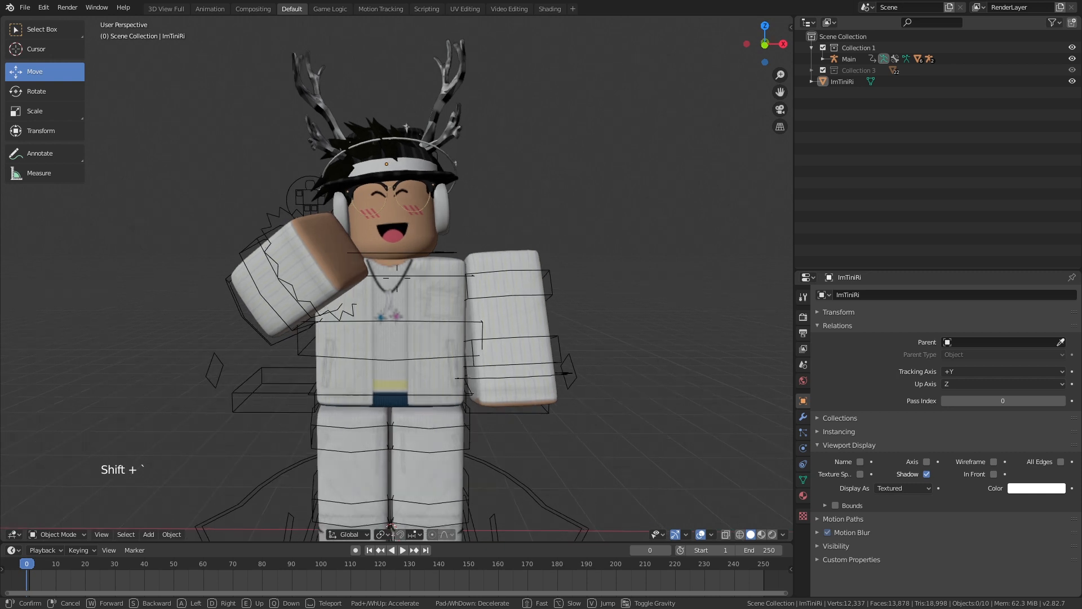
{"action": "key", "text": "s"}
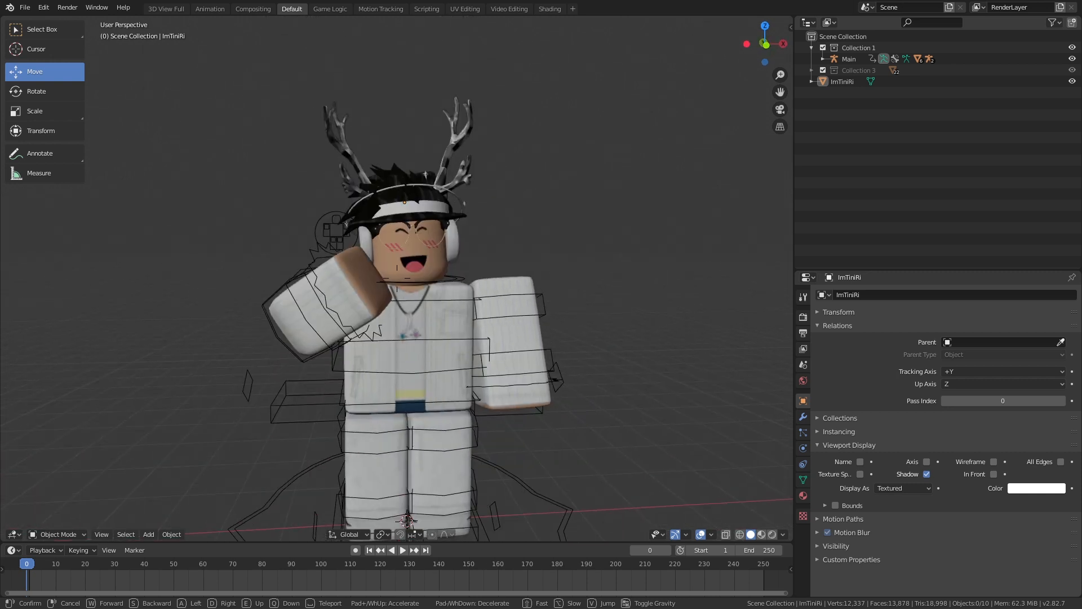
{"action": "left_click", "coordinate": [519, 349]}
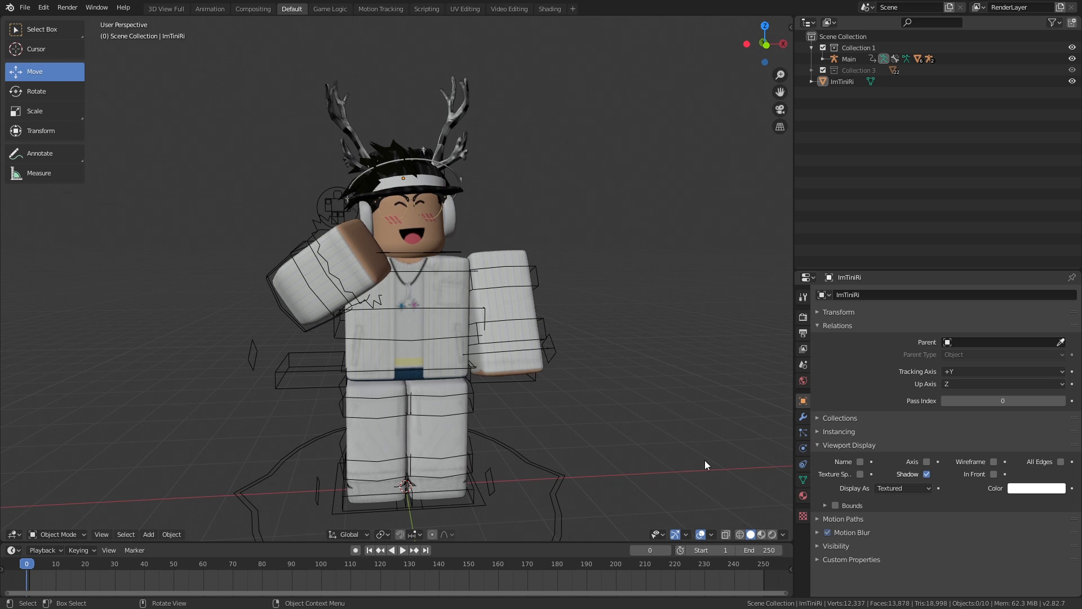
Check the avatar in rendered shading and set the viewport to material preview shading
{"action": "left_click", "coordinate": [772, 534]}
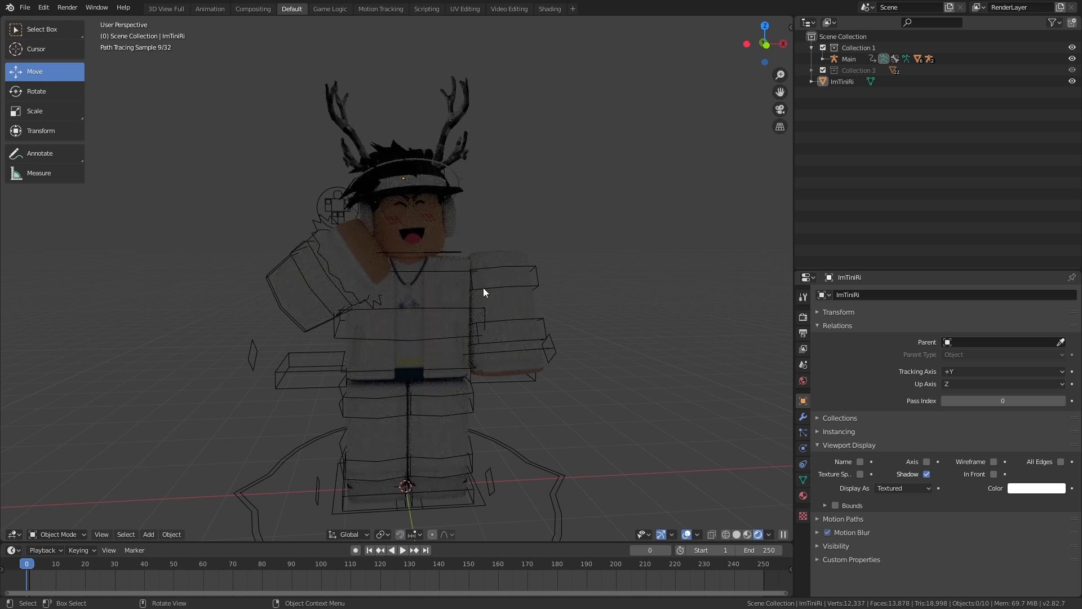
{"action": "left_click", "coordinate": [748, 534]}
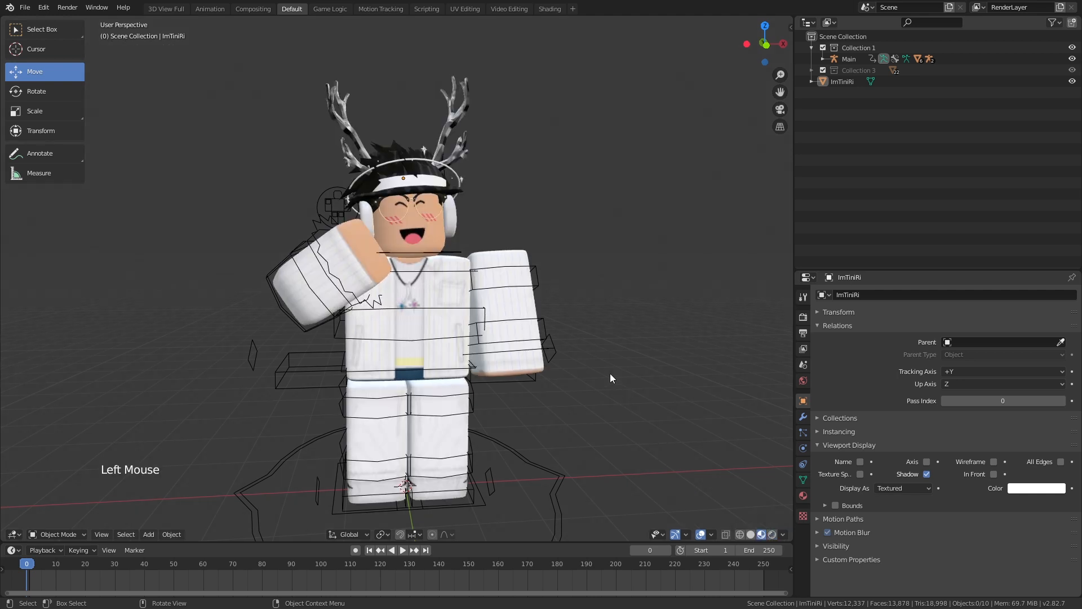
{"action": "left_click", "coordinate": [634, 389]}
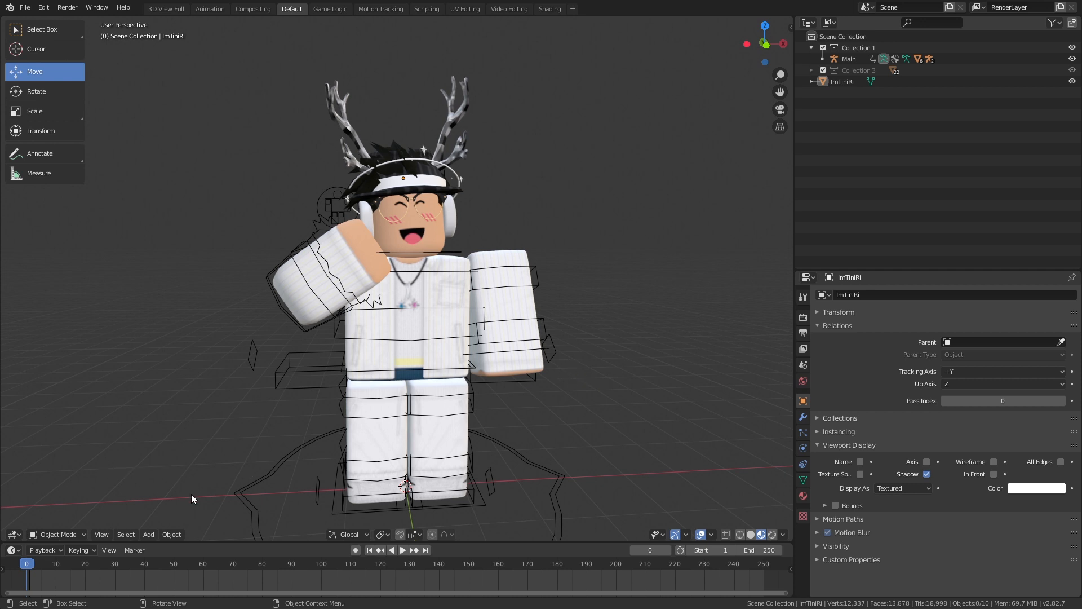
{"action": "left_click", "coordinate": [150, 535]}
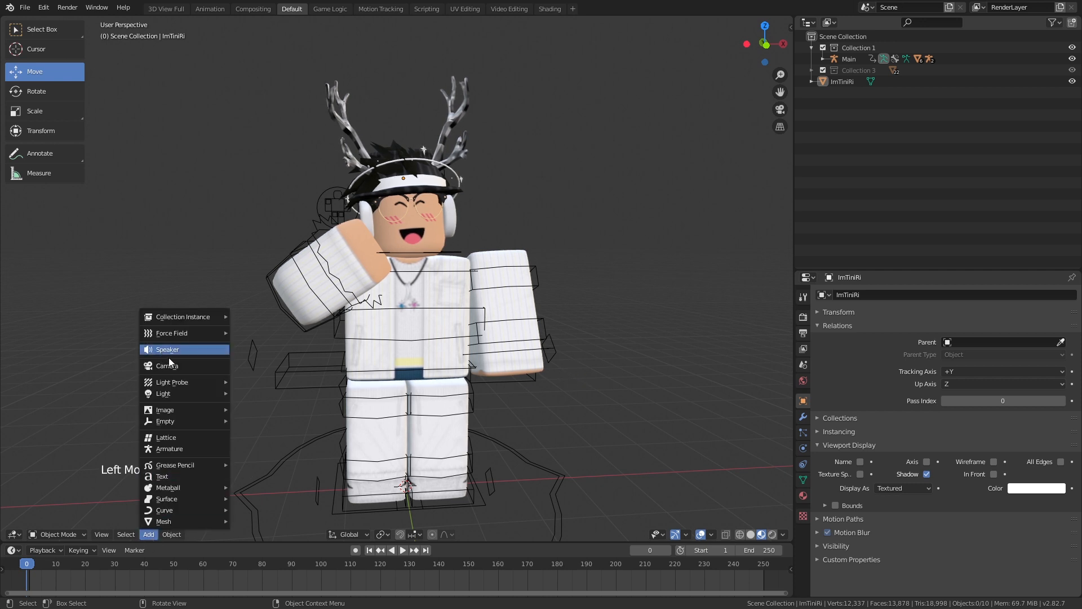
{"action": "mouse_move", "coordinate": [167, 393]}
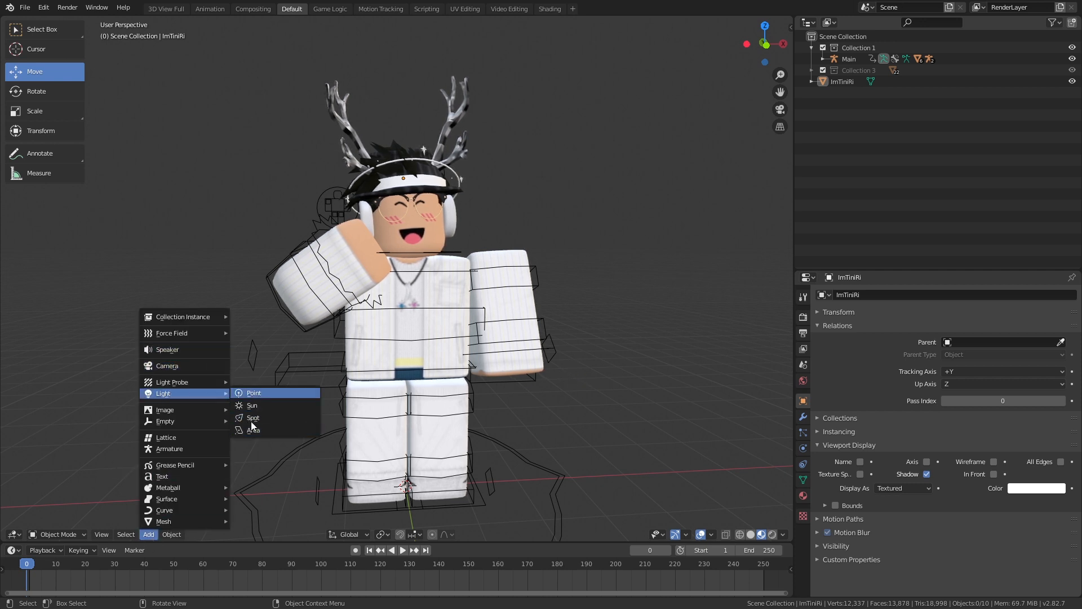
{"action": "left_click", "coordinate": [225, 382]}
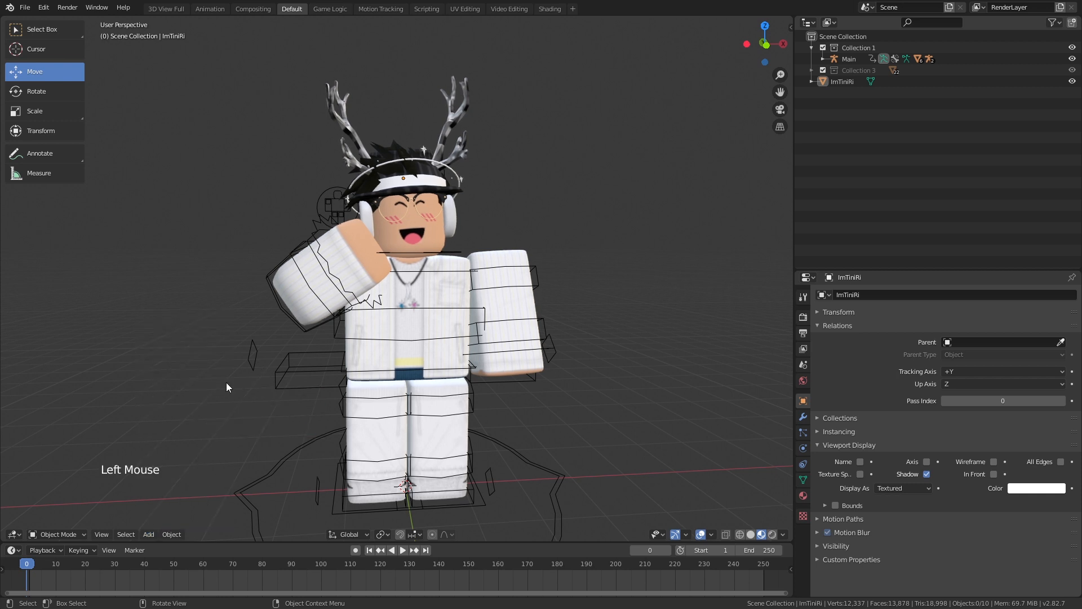
{"action": "key", "text": "shift+a"}
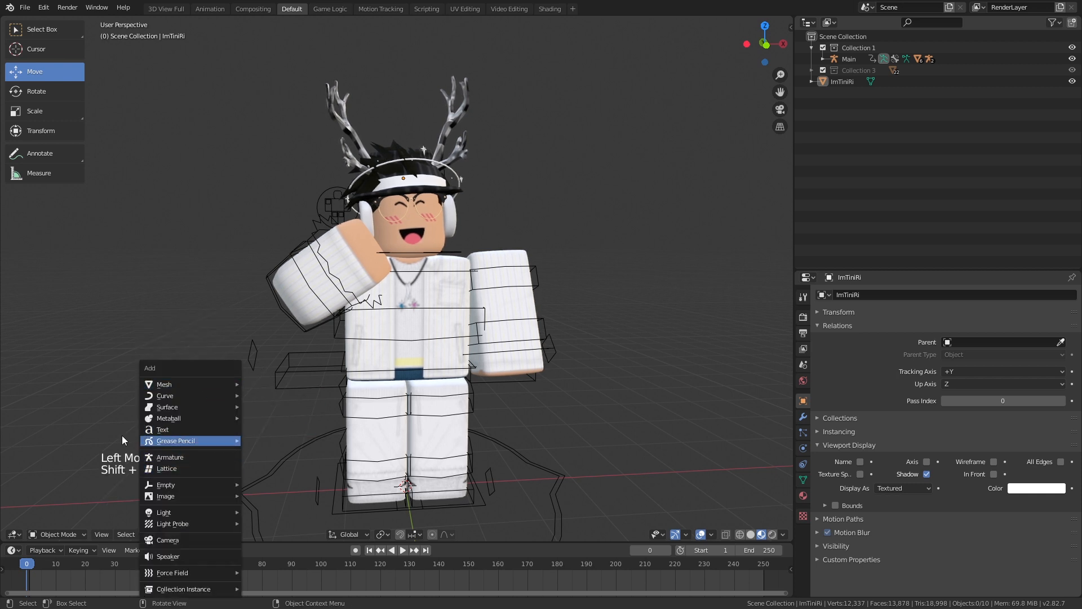
{"action": "left_click", "coordinate": [533, 367]}
{"action": "key", "text": "shift+a"}
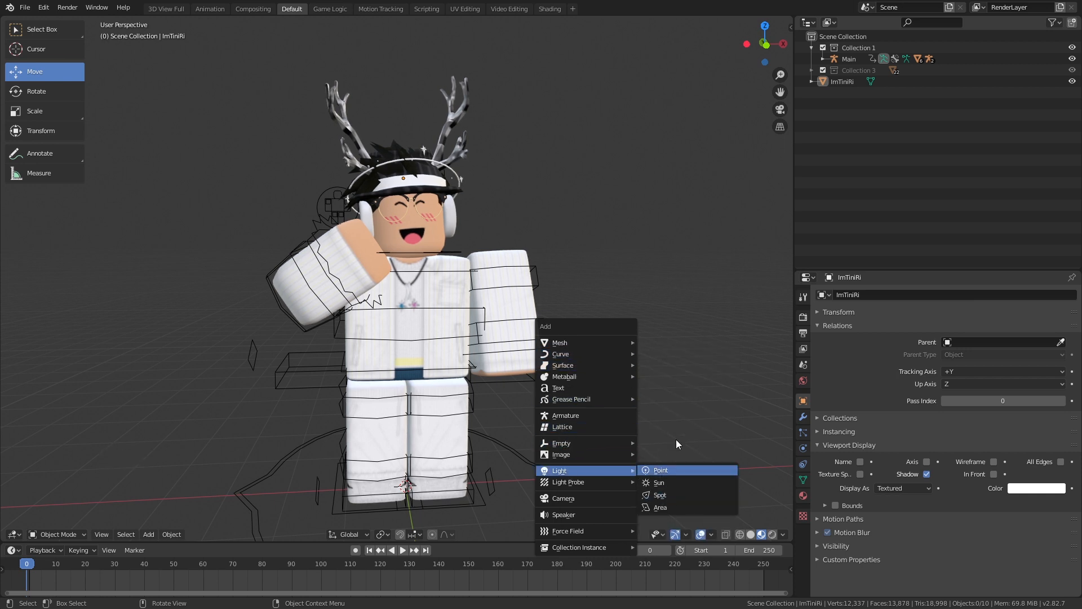
{"action": "left_click", "coordinate": [424, 276]}
{"action": "left_click", "coordinate": [424, 270]}
{"action": "left_click", "coordinate": [424, 269]}
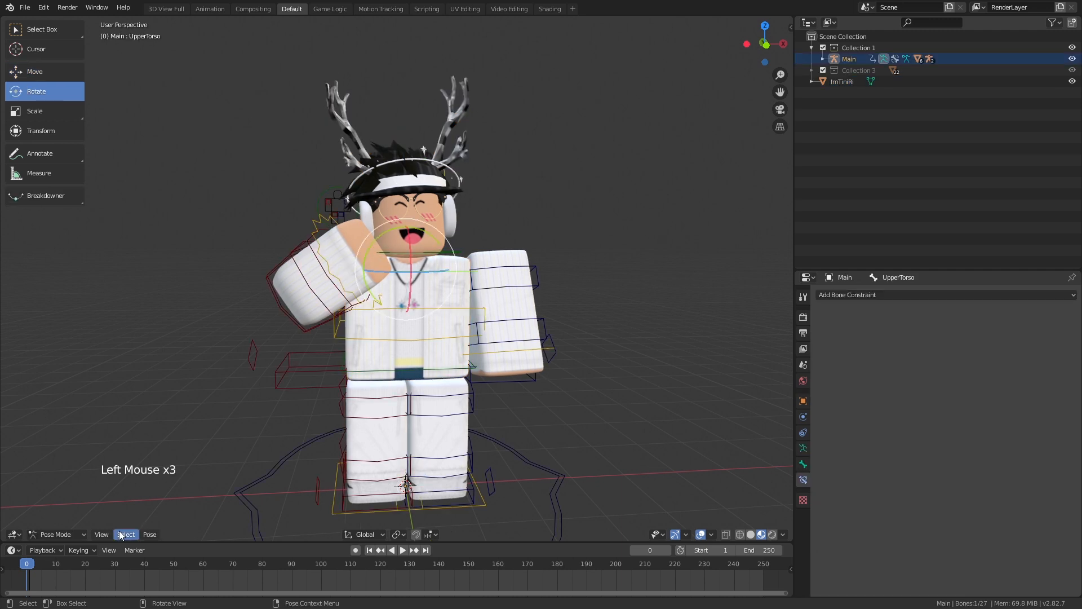
{"action": "key", "text": "shift+a"}
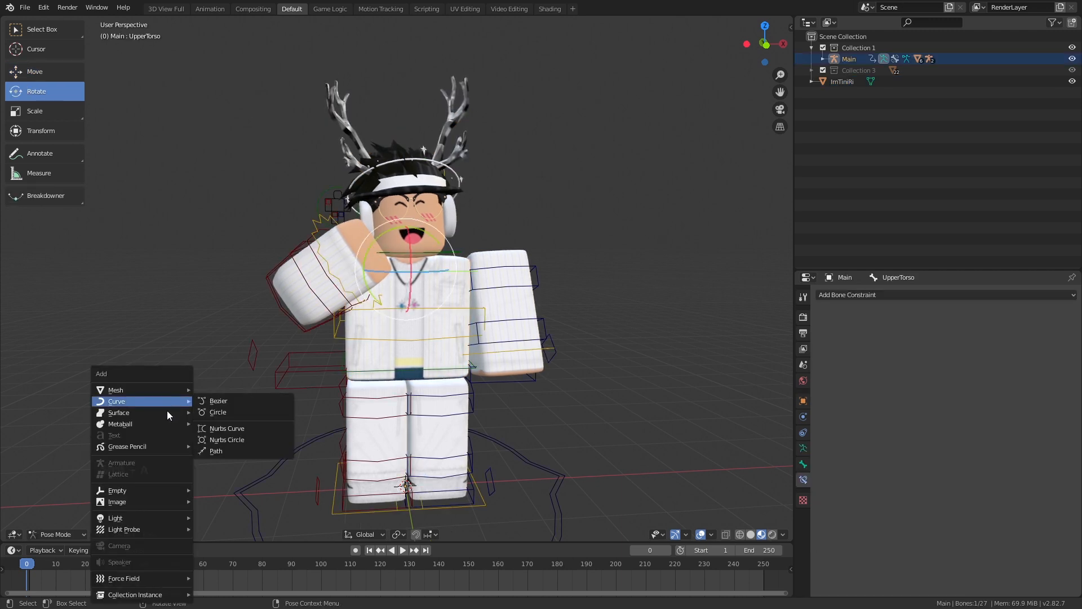
{"action": "mouse_move", "coordinate": [158, 516]}
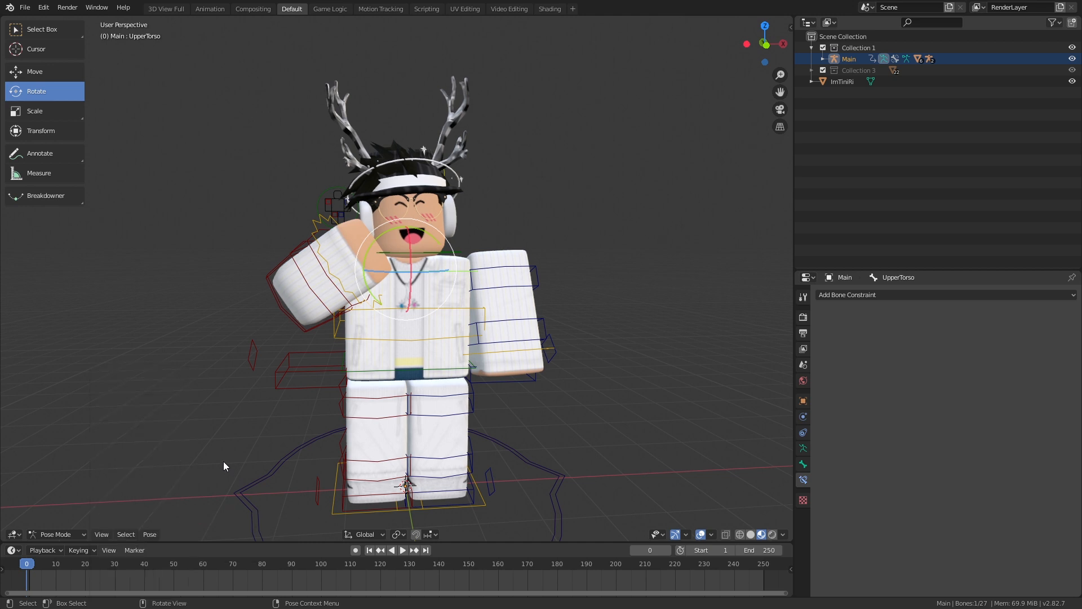
{"action": "double_click", "coordinate": [854, 58]}
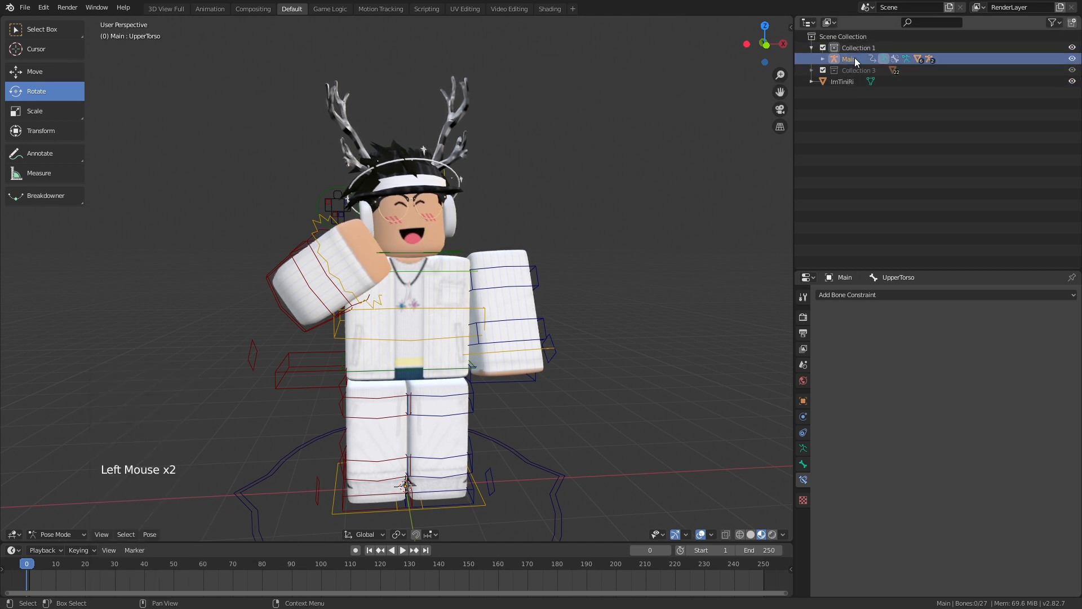
{"action": "left_click", "coordinate": [850, 80]}
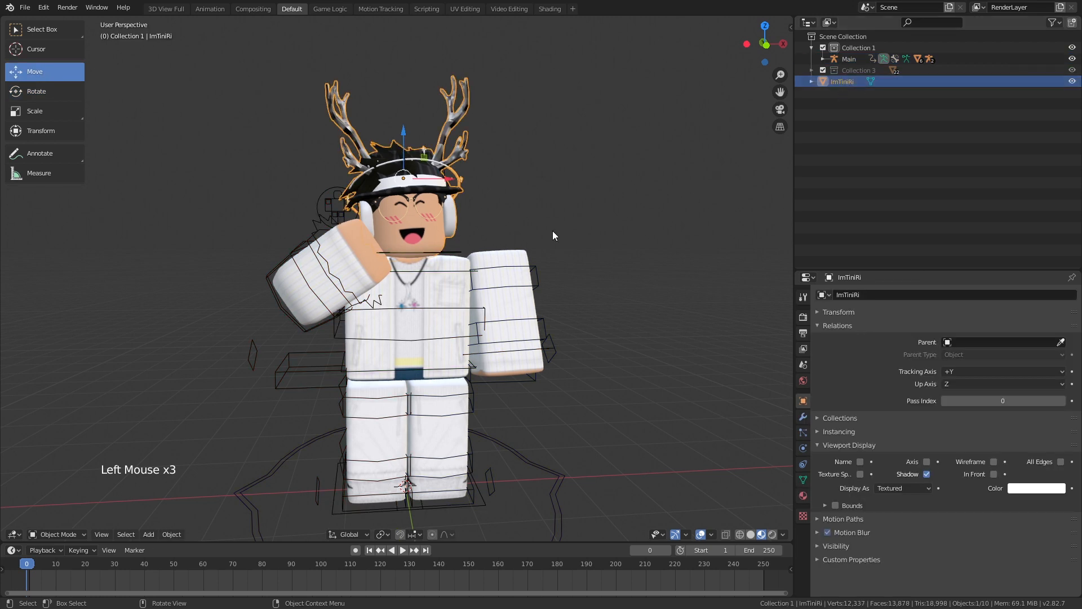
{"action": "left_click", "coordinate": [553, 245]}
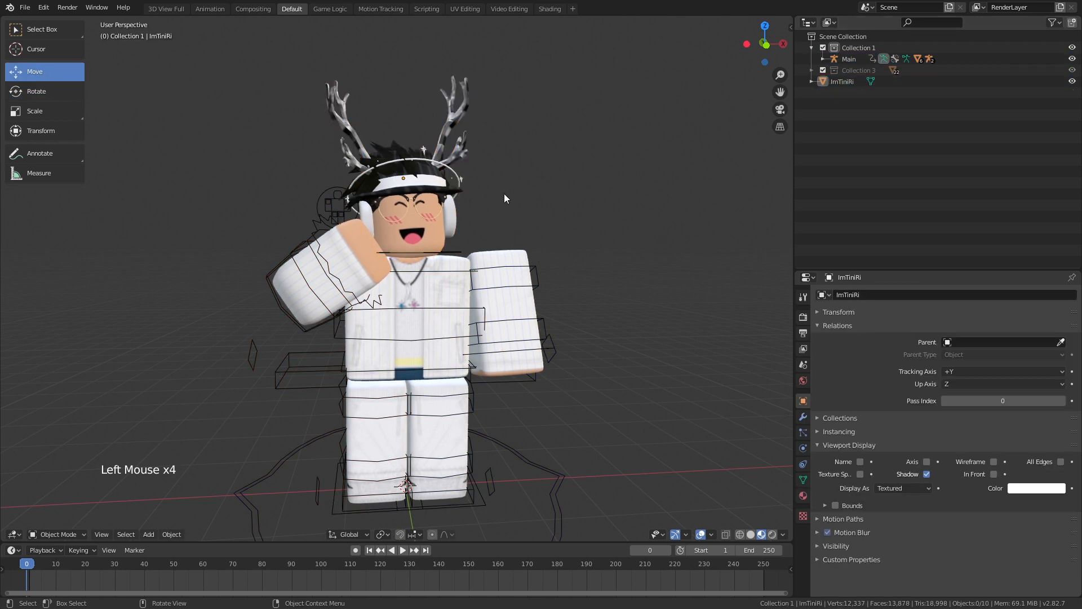
Add a point light to the scene and display its light settings
{"action": "key", "text": "shift+a"}
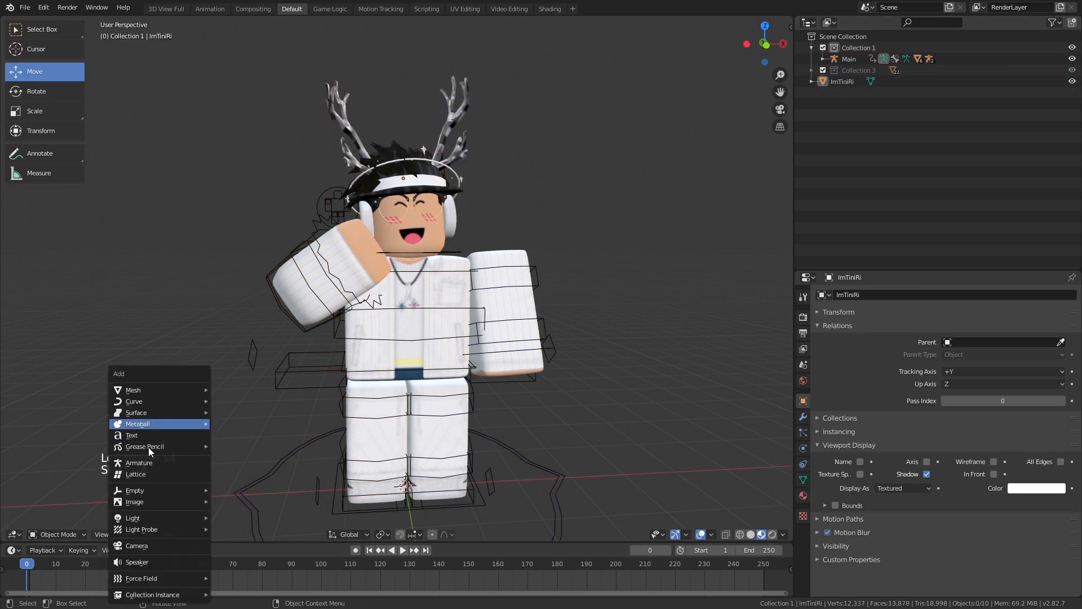
{"action": "mouse_move", "coordinate": [147, 515]}
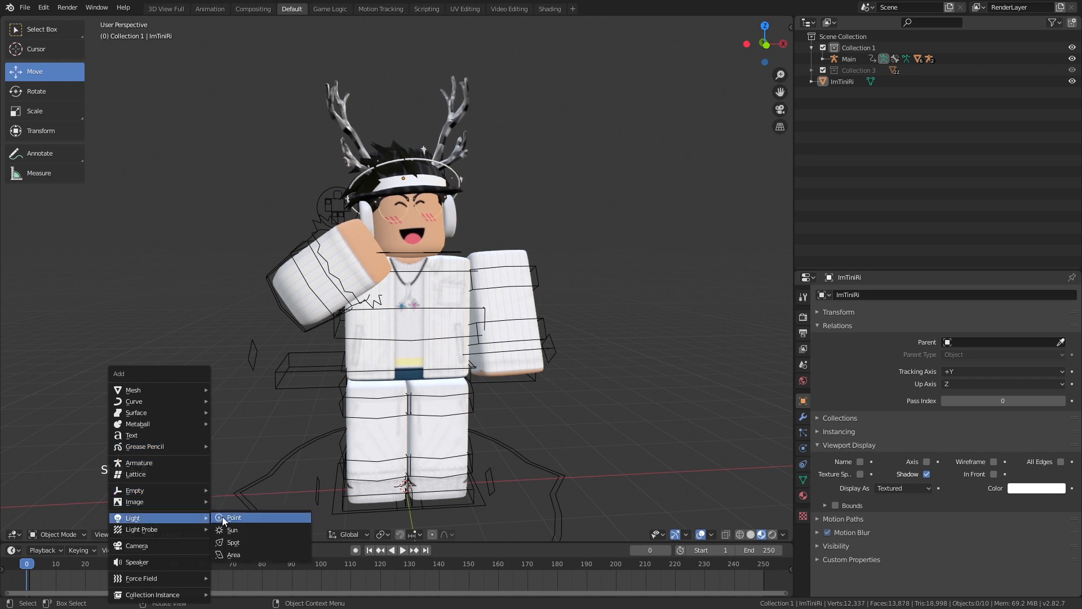
{"action": "left_click", "coordinate": [225, 516]}
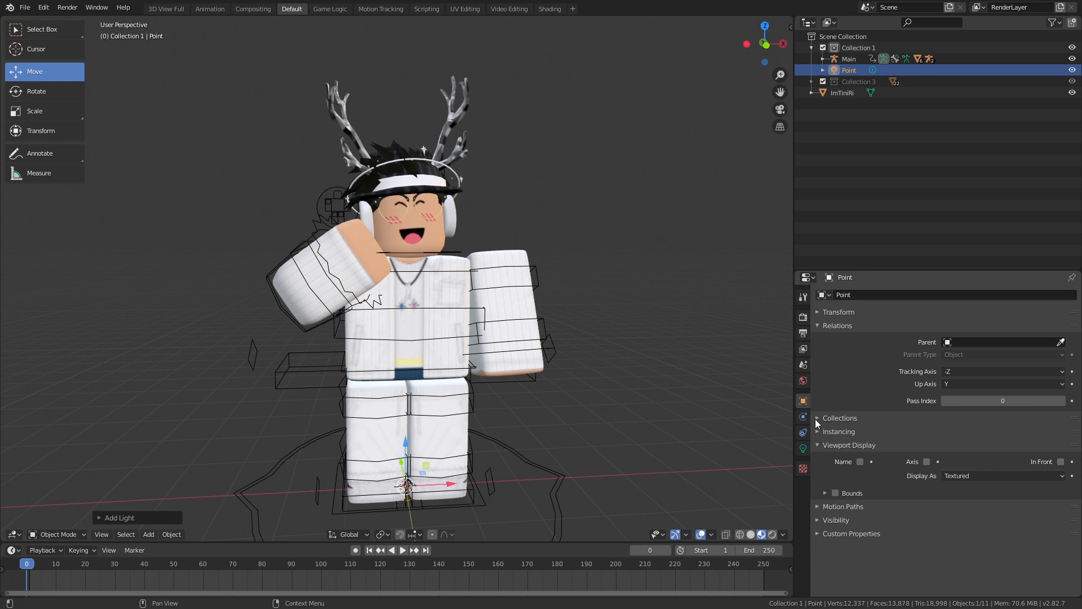
{"action": "left_click", "coordinate": [803, 448]}
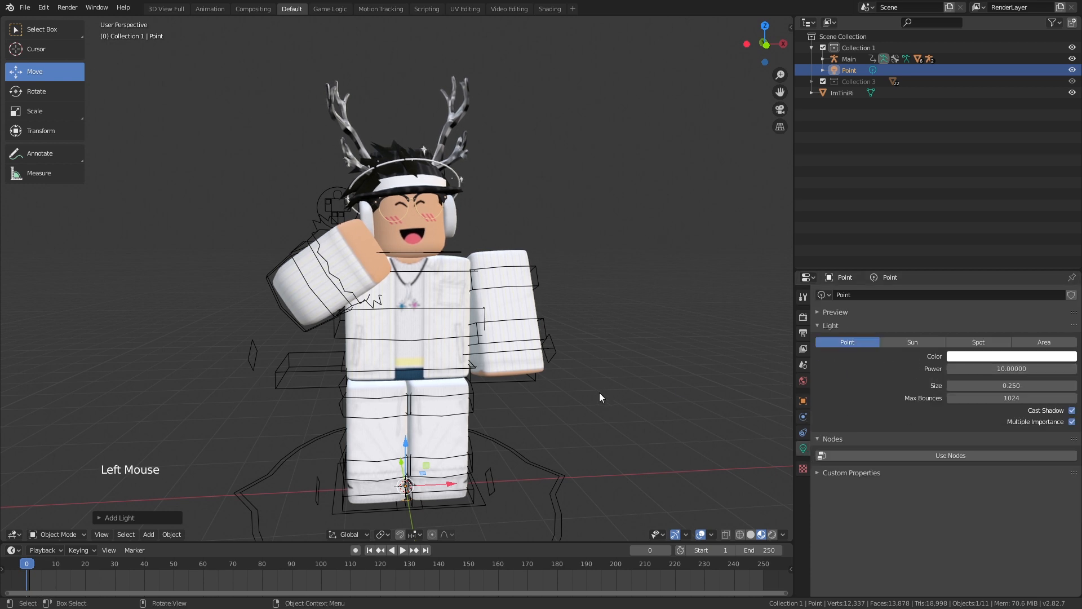
Move the point light up from the avatar's feet to above the raised right arm, beside the antlers
{"action": "left_click_drag", "start_coordinate": [404, 442], "coordinate": [448, 302]}
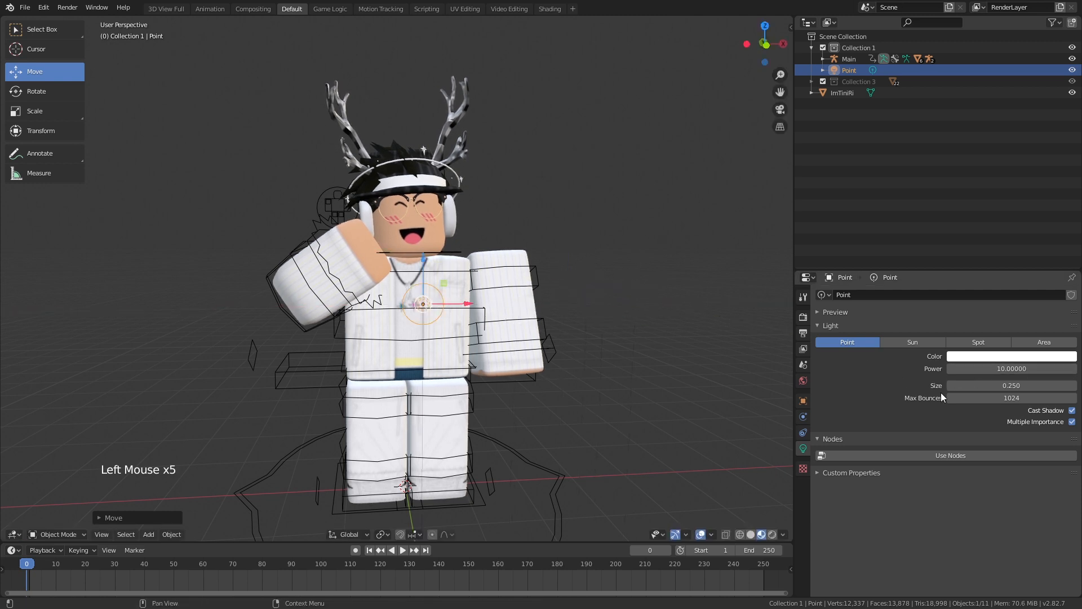
{"action": "left_click", "coordinate": [772, 534]}
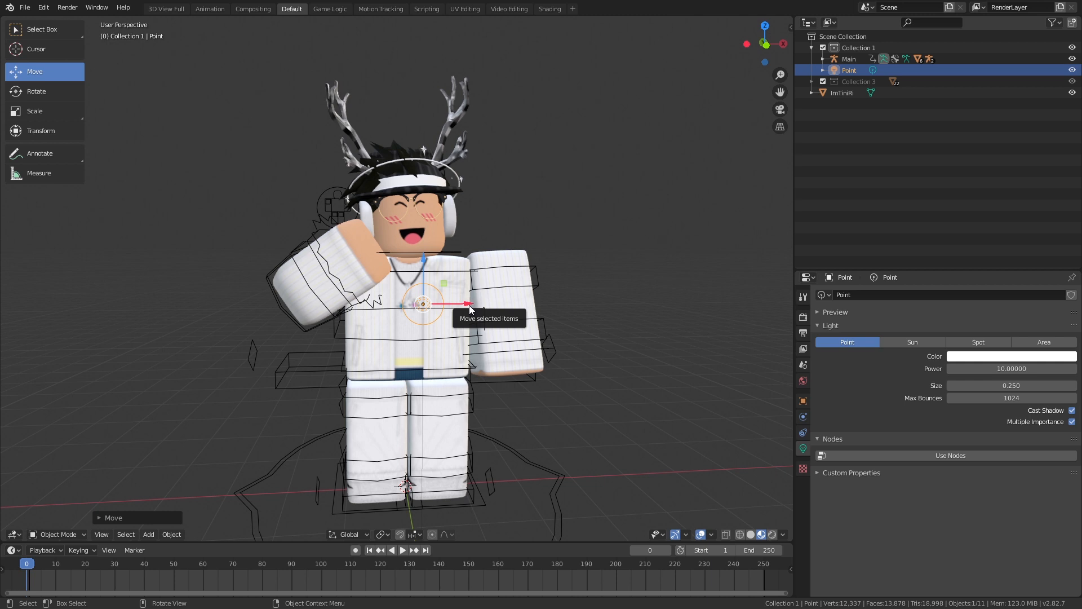
{"action": "left_click_drag", "start_coordinate": [470, 307], "coordinate": [345, 306]}
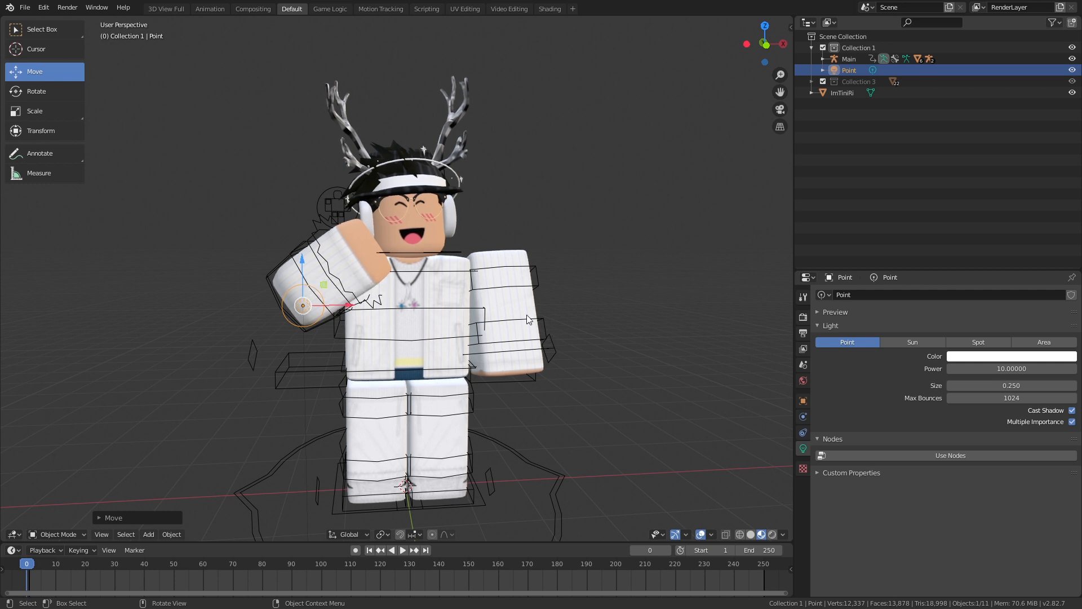
{"action": "left_click_drag", "start_coordinate": [303, 261], "coordinate": [303, 107]}
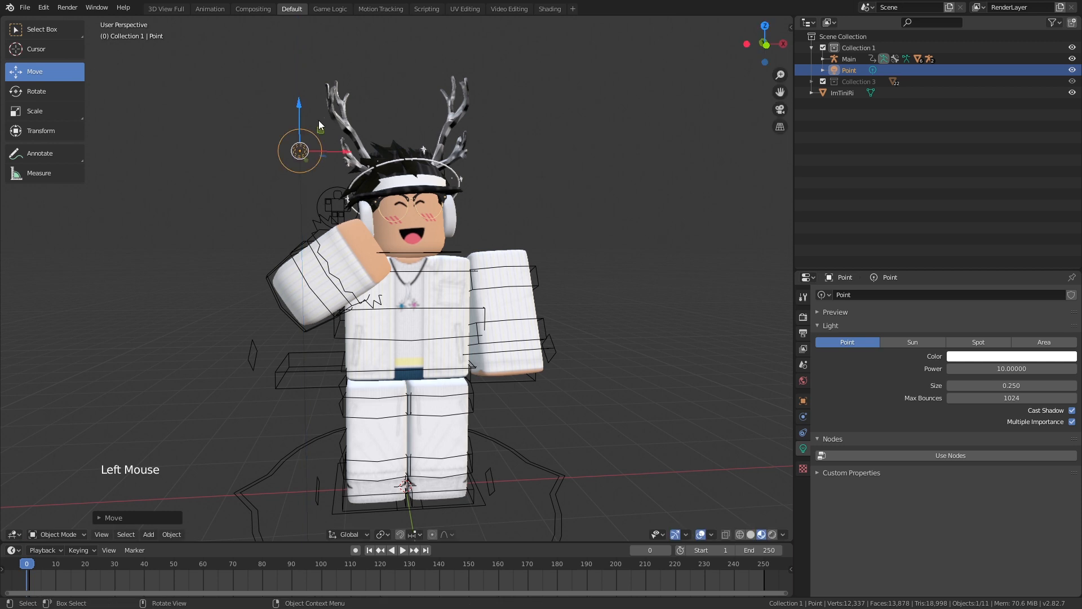
Duplicate the point light and place the copy low beside the avatar's left leg
{"action": "key", "text": "shift"}
{"action": "left_click", "coordinate": [149, 535]}
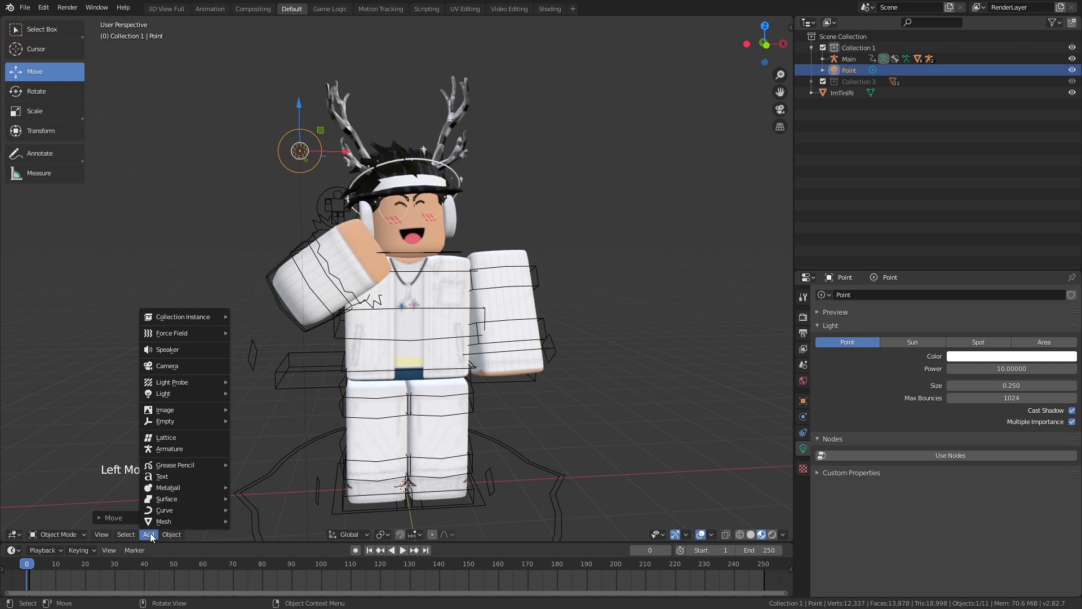
{"action": "left_click", "coordinate": [56, 444]}
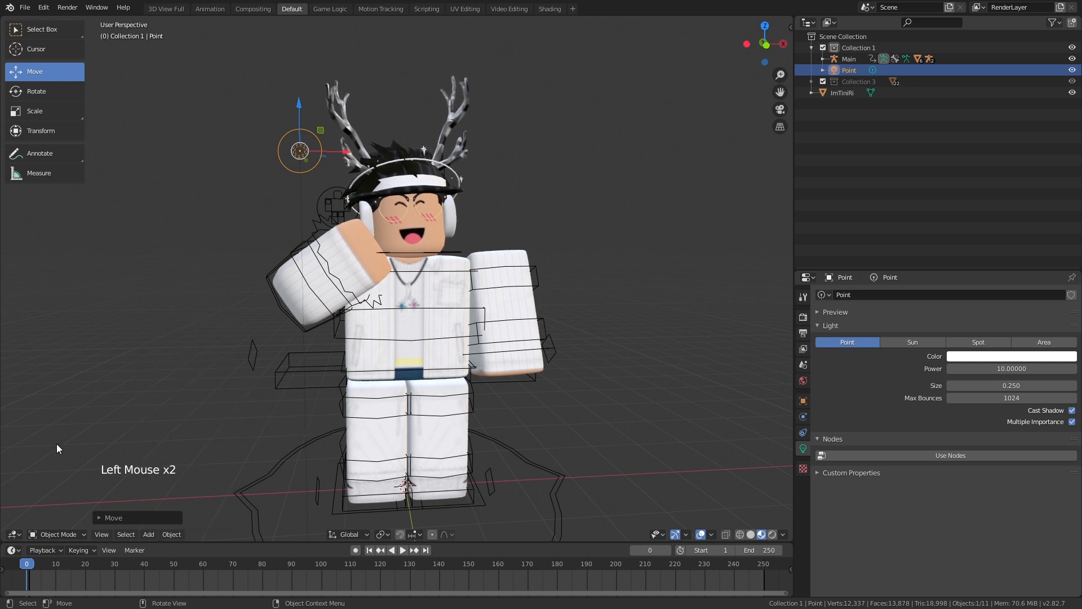
{"action": "left_click", "coordinate": [303, 151]}
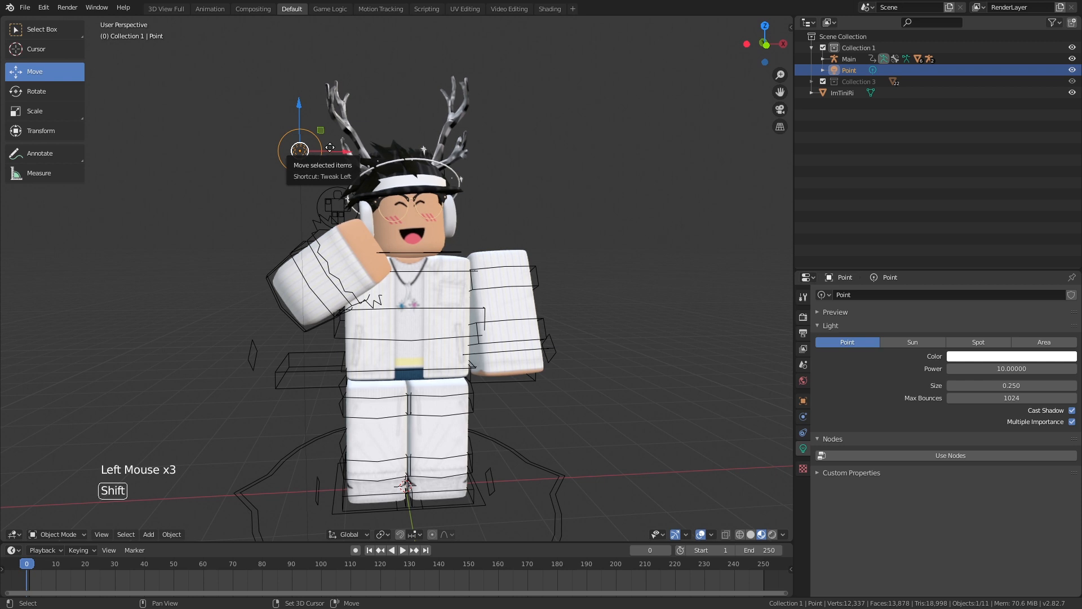
{"action": "key", "text": "shift+d"}
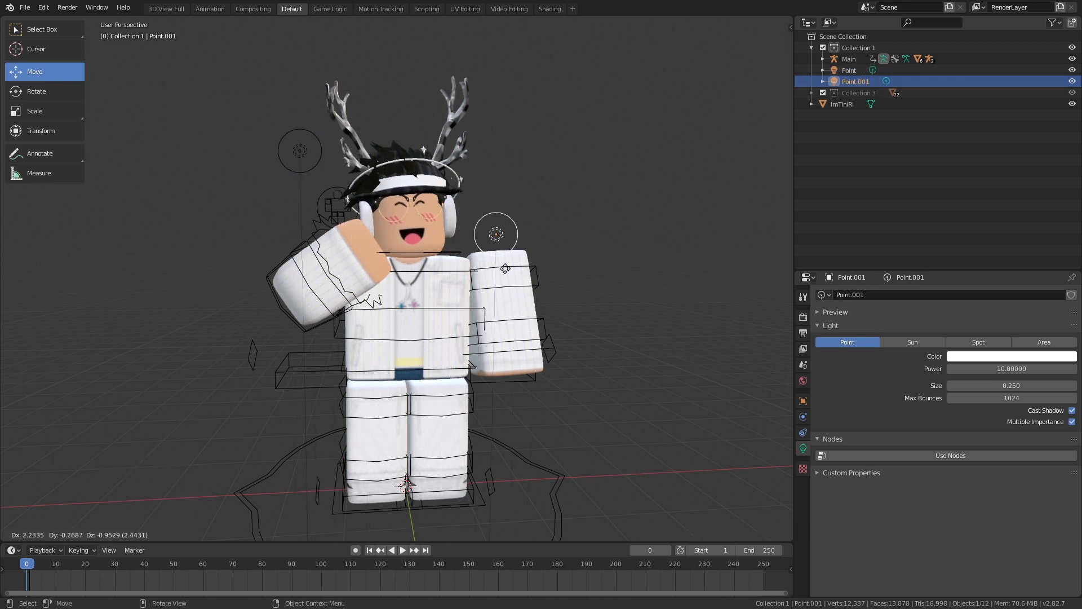
{"action": "left_click", "coordinate": [536, 383]}
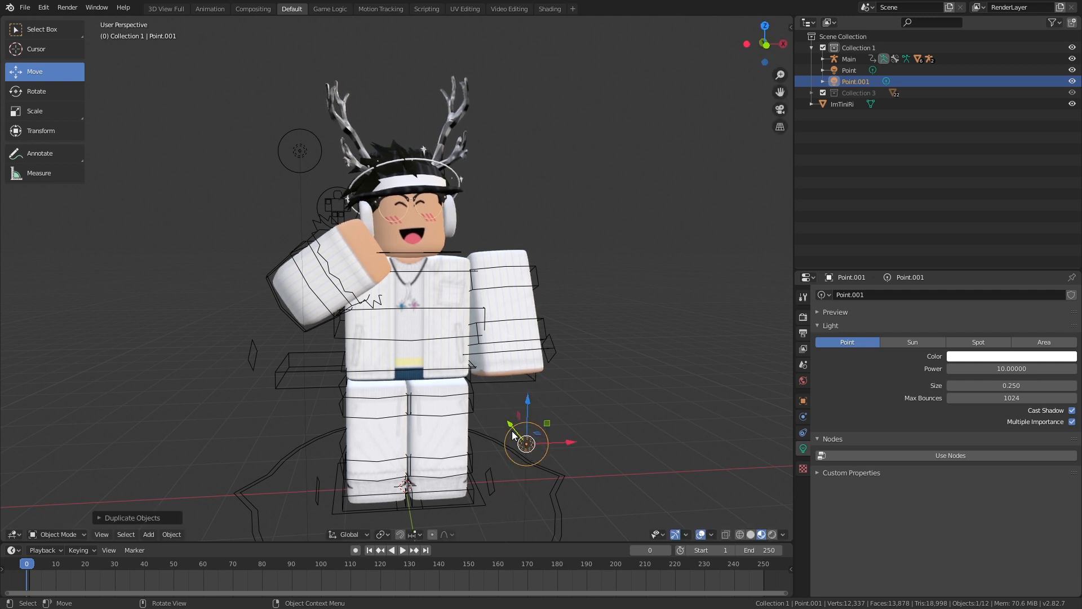
Duplicate the point light beside the left leg and place the copy behind the avatar's head
{"action": "key", "text": "shift+d"}
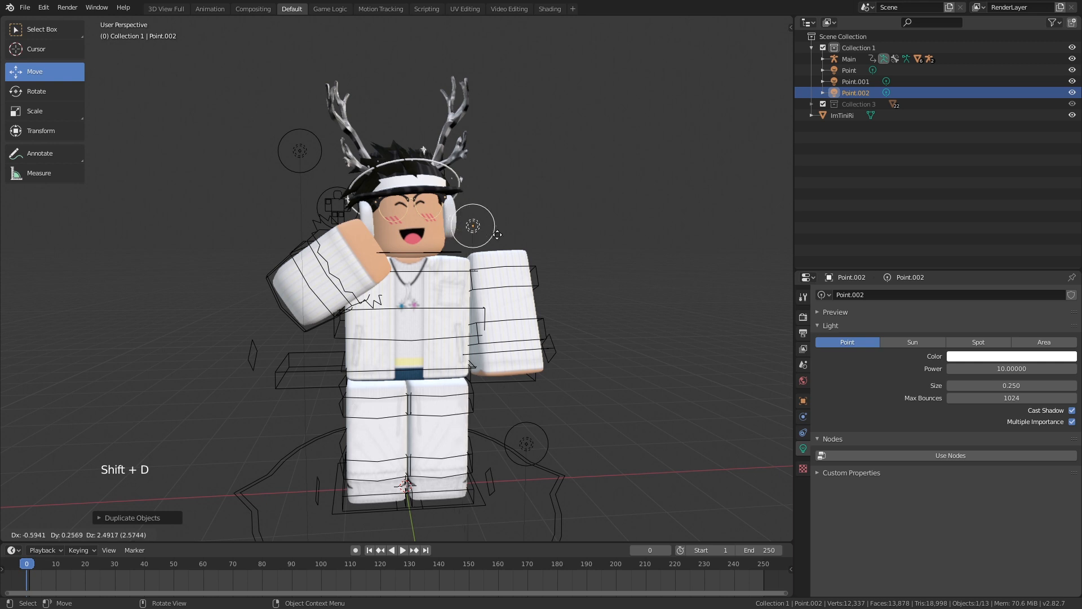
{"action": "left_click", "coordinate": [525, 236]}
{"action": "key", "text": "shift+grave"}
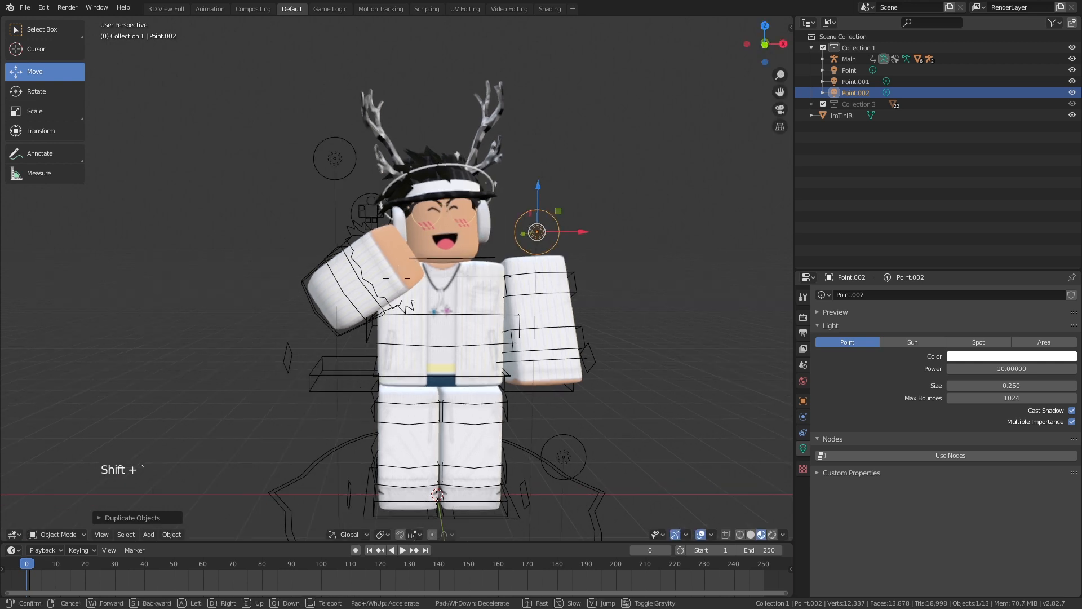
{"action": "left_click", "coordinate": [397, 279]}
{"action": "left_click_drag", "start_coordinate": [367, 289], "coordinate": [551, 272]}
{"action": "key", "text": "shift+grave"}
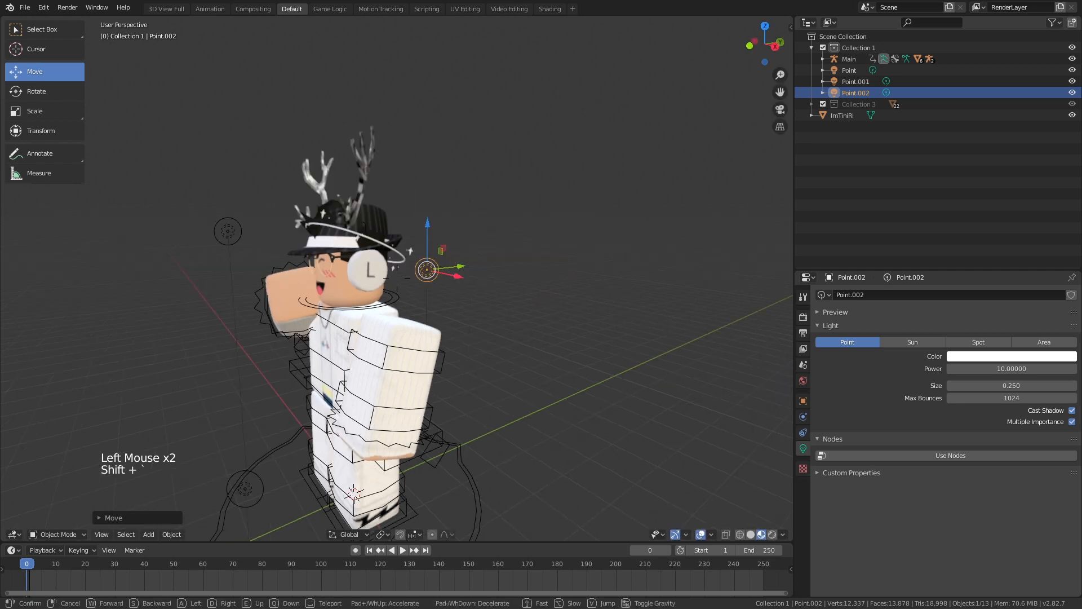
{"action": "key", "text": "shift+s"}
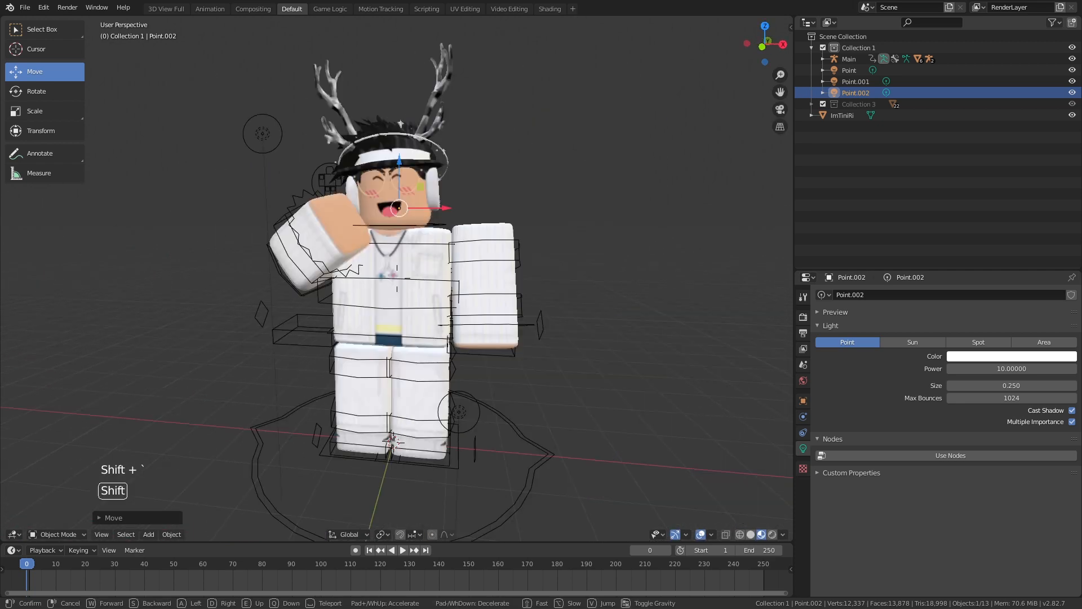
{"action": "key", "text": "w"}
{"action": "key", "text": "w"}
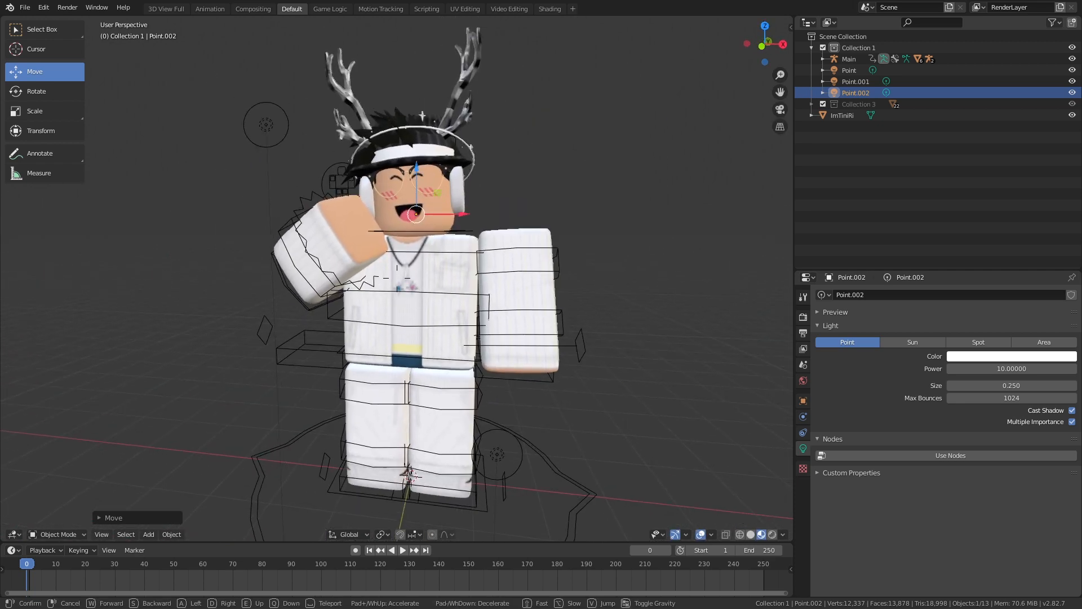
{"action": "key", "text": "s"}
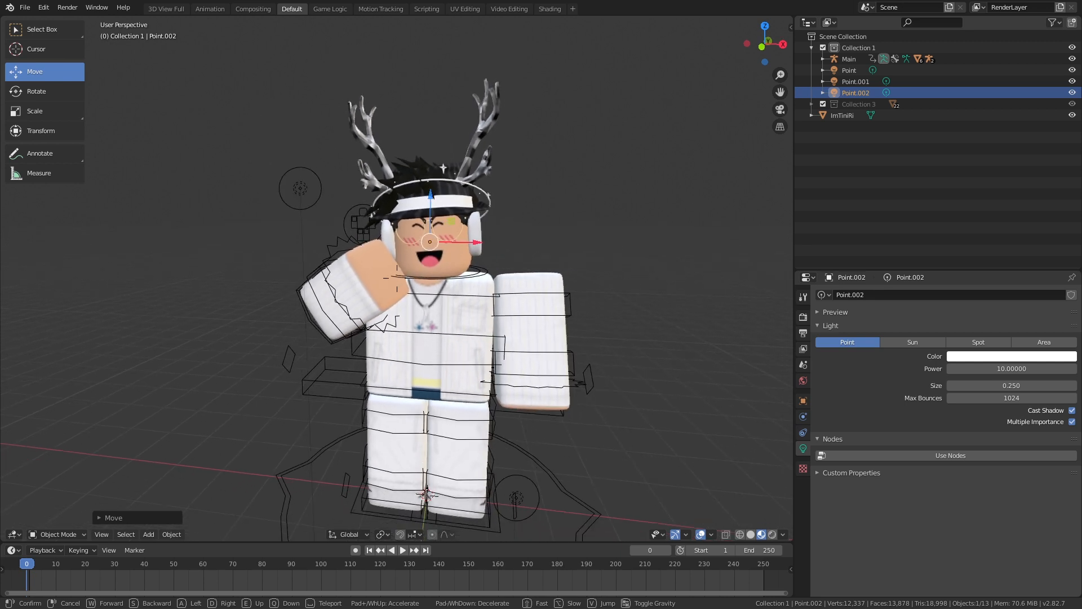
{"action": "left_click", "coordinate": [397, 278]}
Nudge the point light beside the antlers slightly upward and closer to the head, and set its power to 300
{"action": "left_click", "coordinate": [309, 188]}
{"action": "left_click_drag", "start_coordinate": [347, 188], "coordinate": [359, 186]}
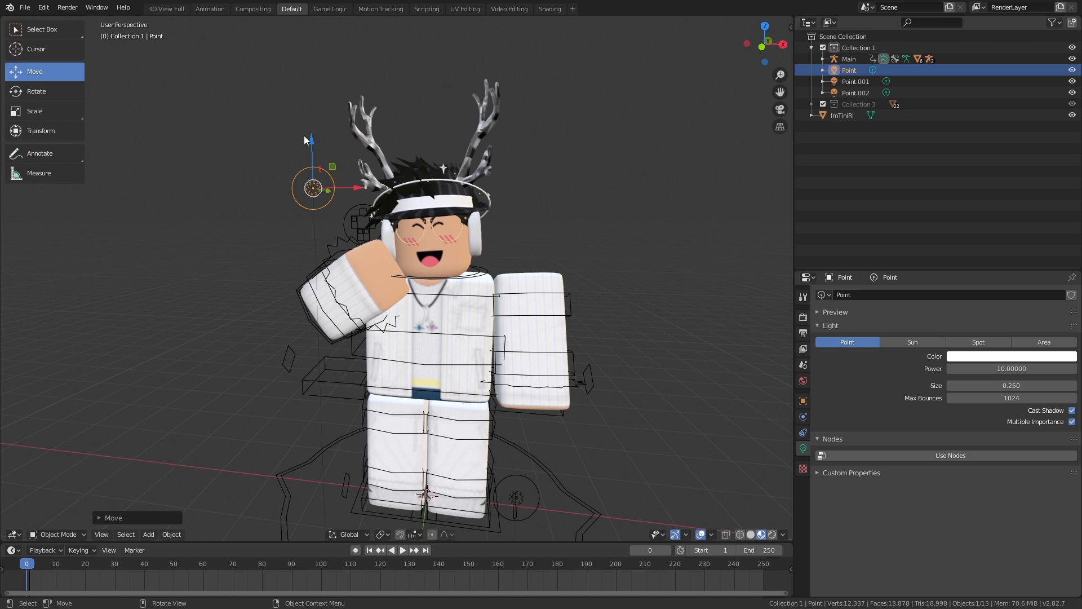
{"action": "left_click_drag", "start_coordinate": [315, 141], "coordinate": [315, 136]}
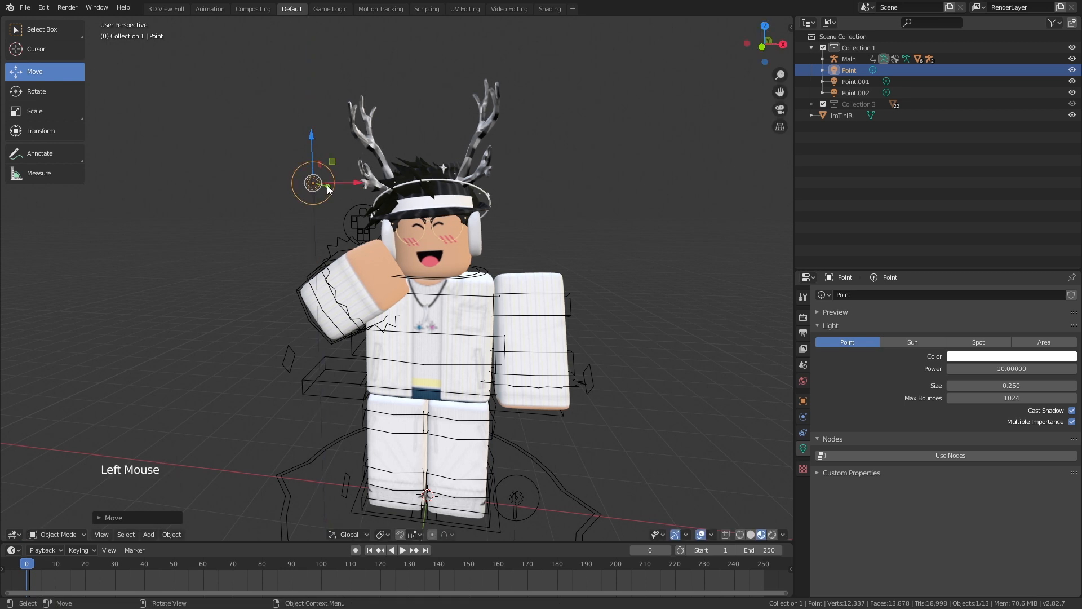
{"action": "left_click", "coordinate": [995, 371]}
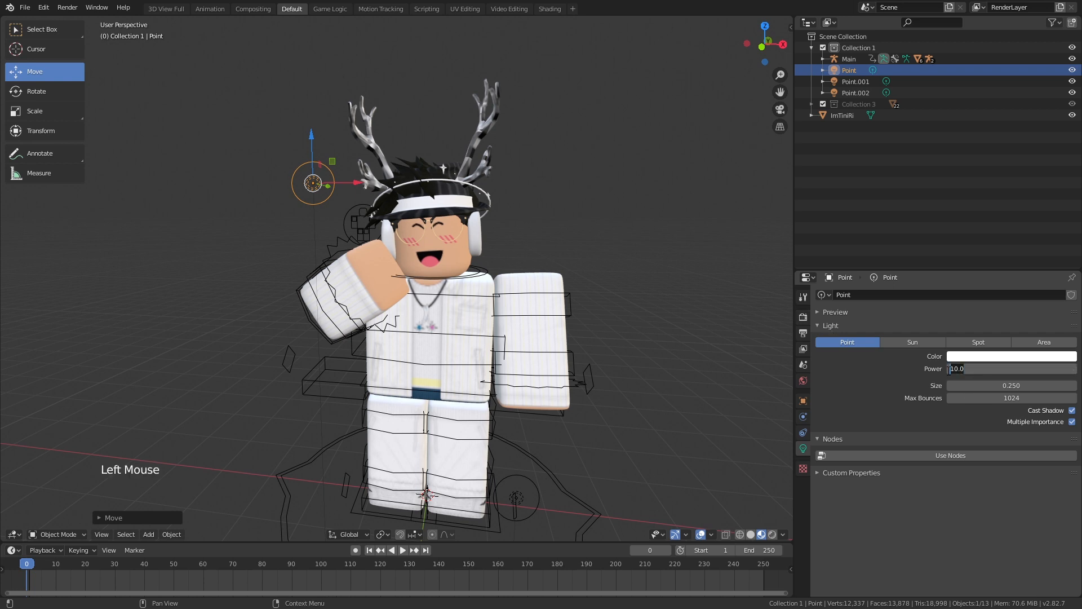
{"action": "type", "text": "300"}
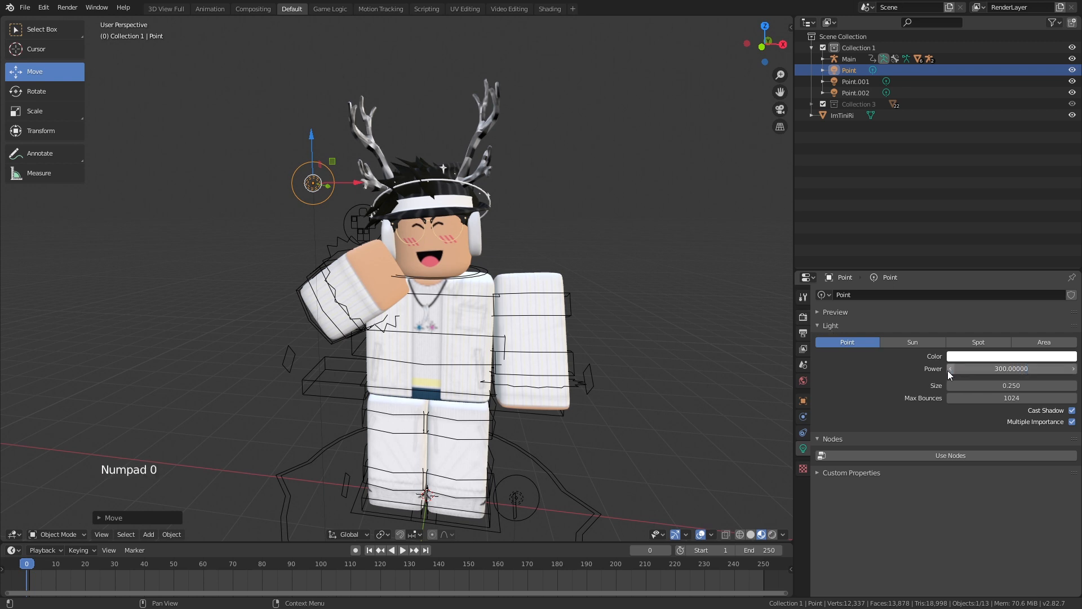
Try sizes of 3, 2 and 0.5 on the light beside the antlers and preview the last one in rendered shading
{"action": "left_click", "coordinate": [1006, 387]}
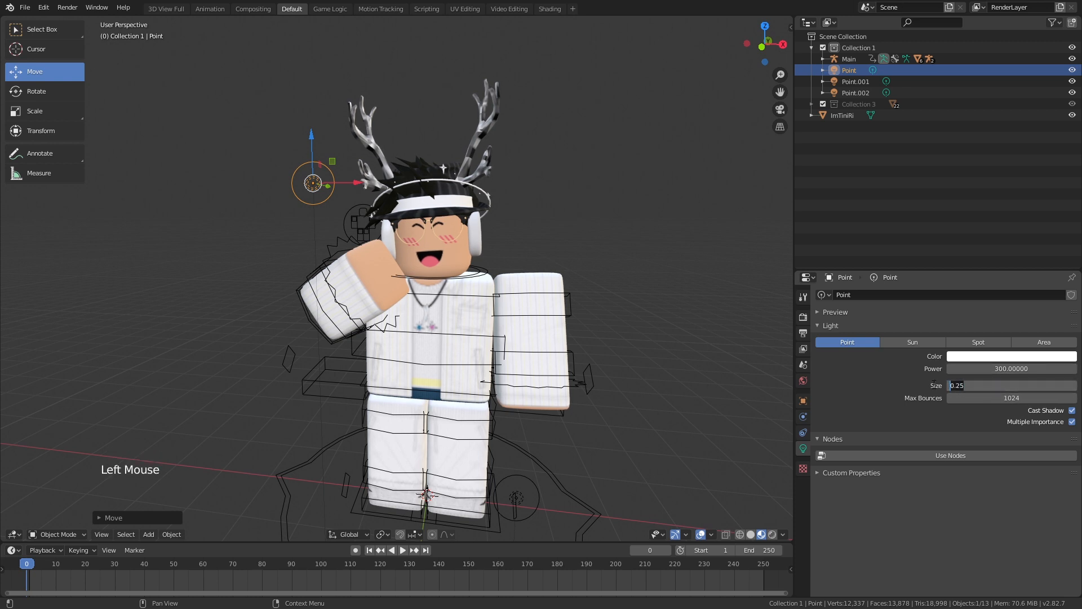
{"action": "type", "text": "3"}
{"action": "key", "text": "Return"}
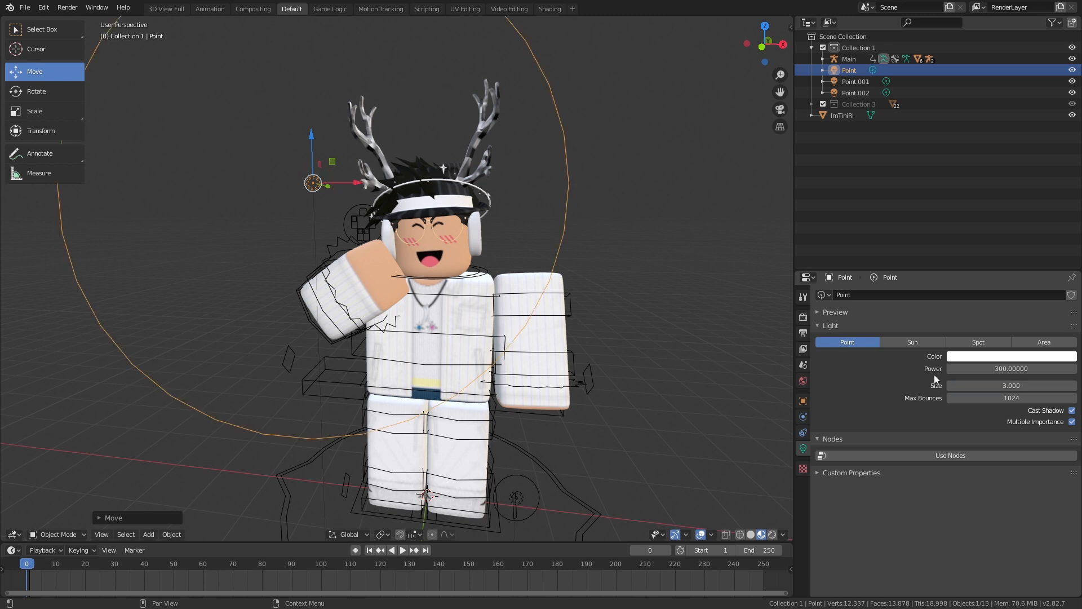
{"action": "left_click", "coordinate": [995, 387]}
{"action": "type", "text": "2"}
{"action": "key", "text": "Return"}
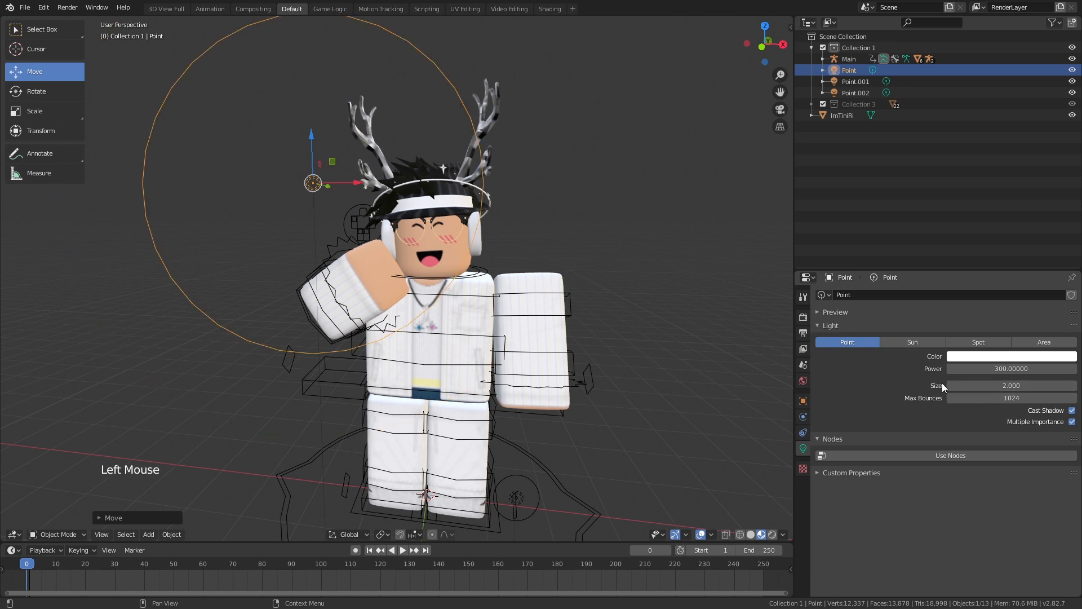
{"action": "double_click", "coordinate": [976, 387]}
{"action": "type", "text": "0.5"}
{"action": "key", "text": "Return"}
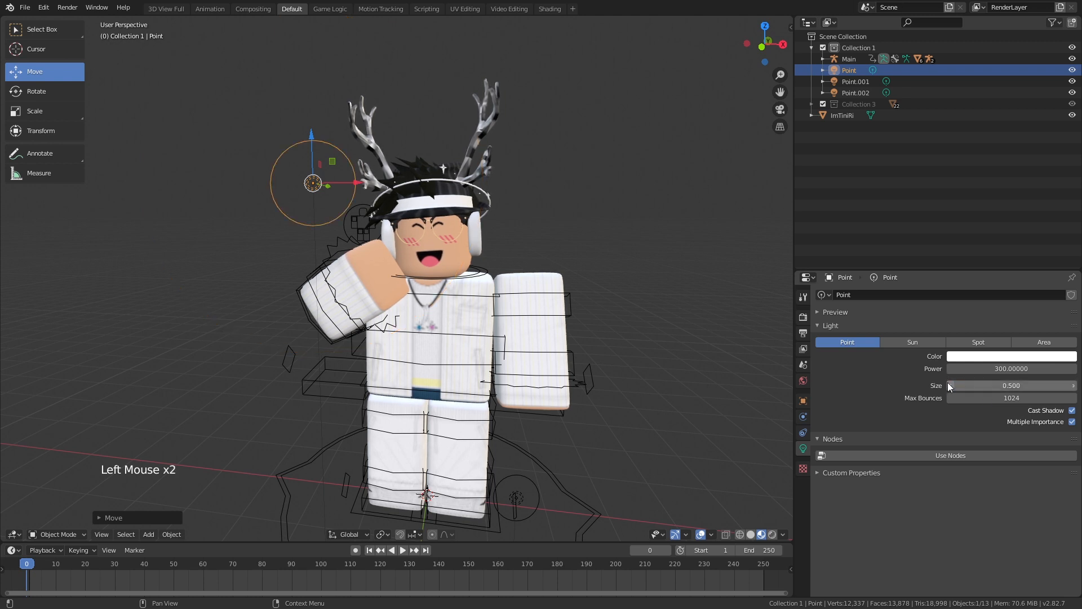
{"action": "double_click", "coordinate": [772, 535]}
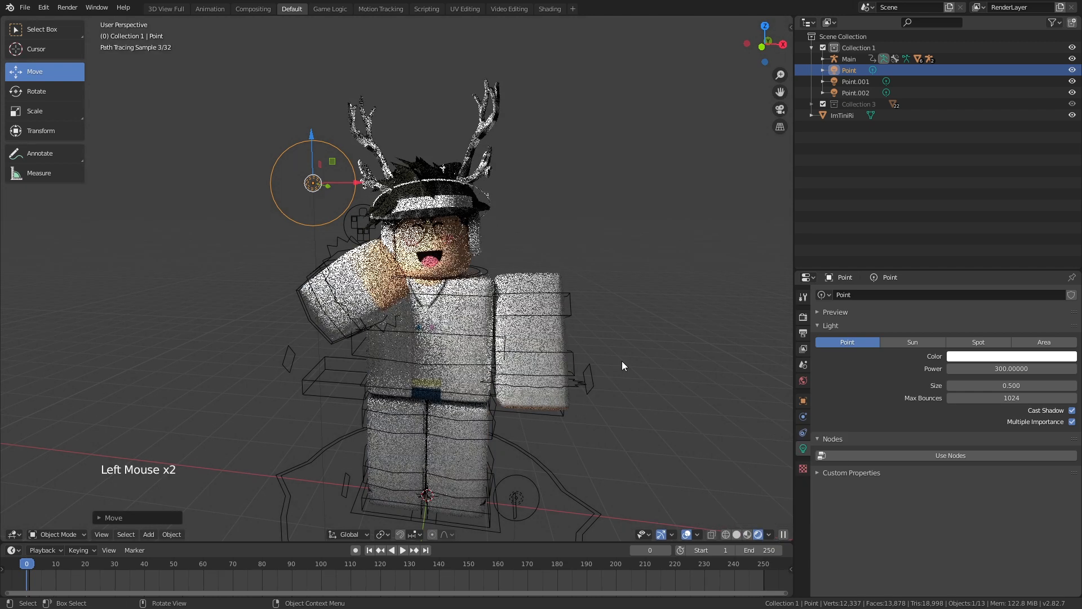
Set the size of the point light beside the antlers to 3
{"action": "double_click", "coordinate": [995, 388]}
{"action": "type", "text": "3"}
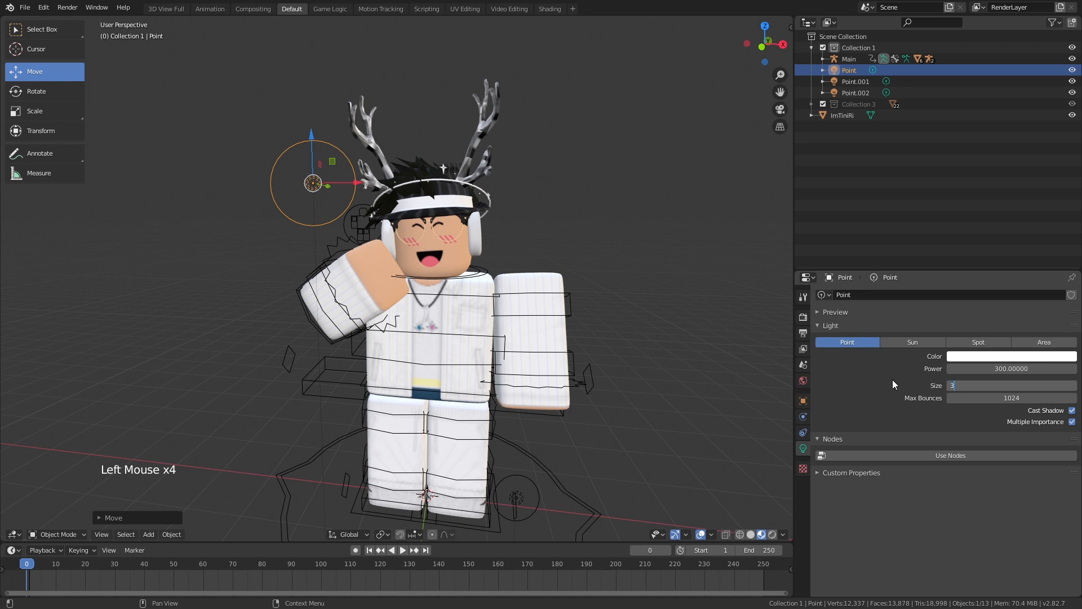
{"action": "key", "text": "Return"}
Raise the point light beside the left leg slightly and set its power to 100
{"action": "left_click", "coordinate": [516, 497]}
{"action": "left_click", "coordinate": [952, 368]}
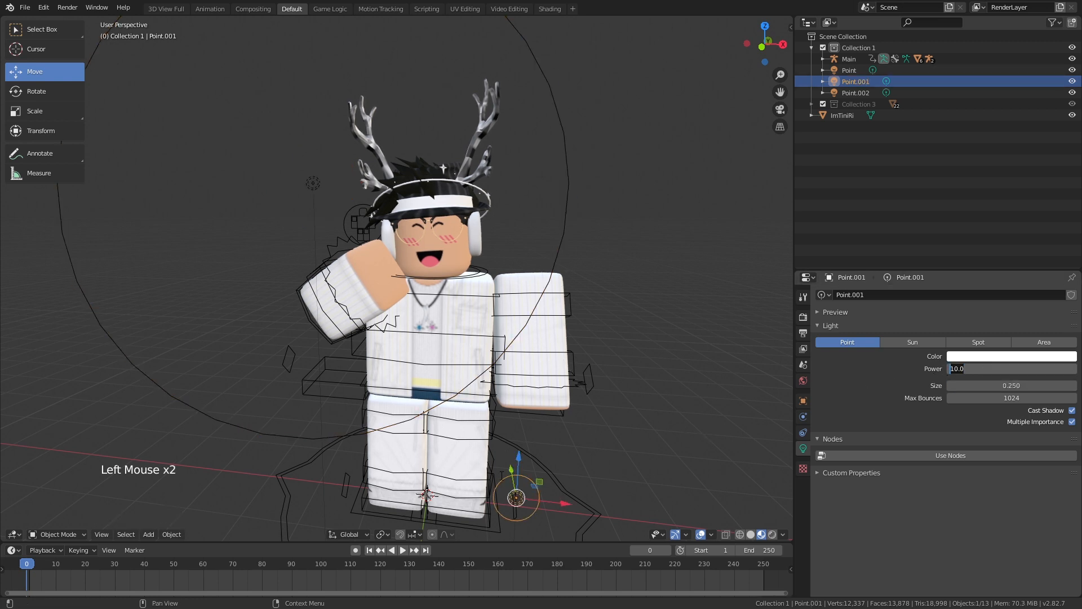
{"action": "left_click_drag", "start_coordinate": [518, 458], "coordinate": [519, 423]}
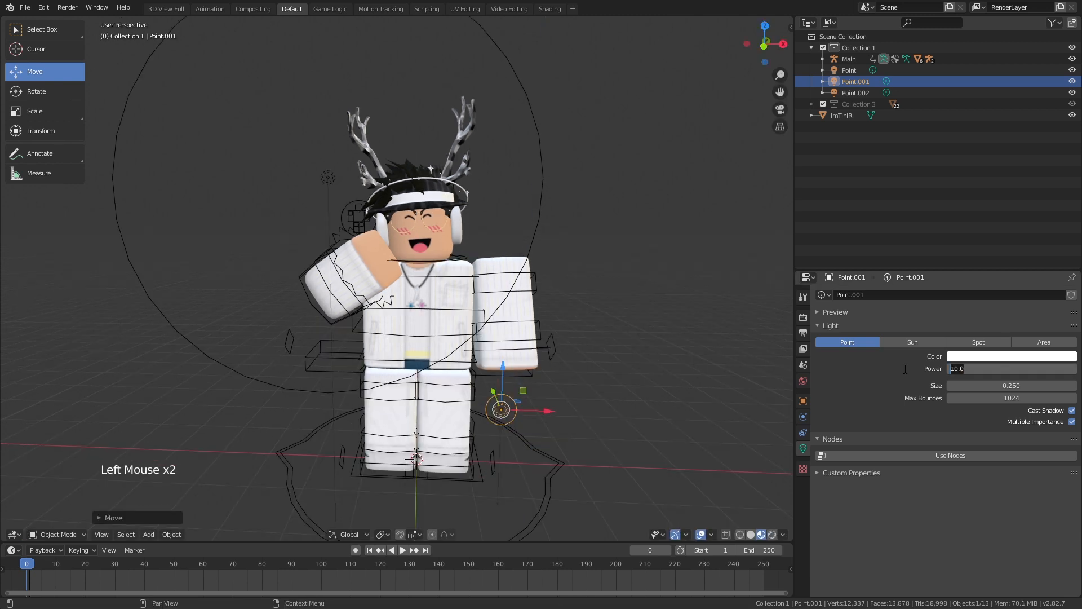
{"action": "type", "text": "0"}
{"action": "key", "text": "Return"}
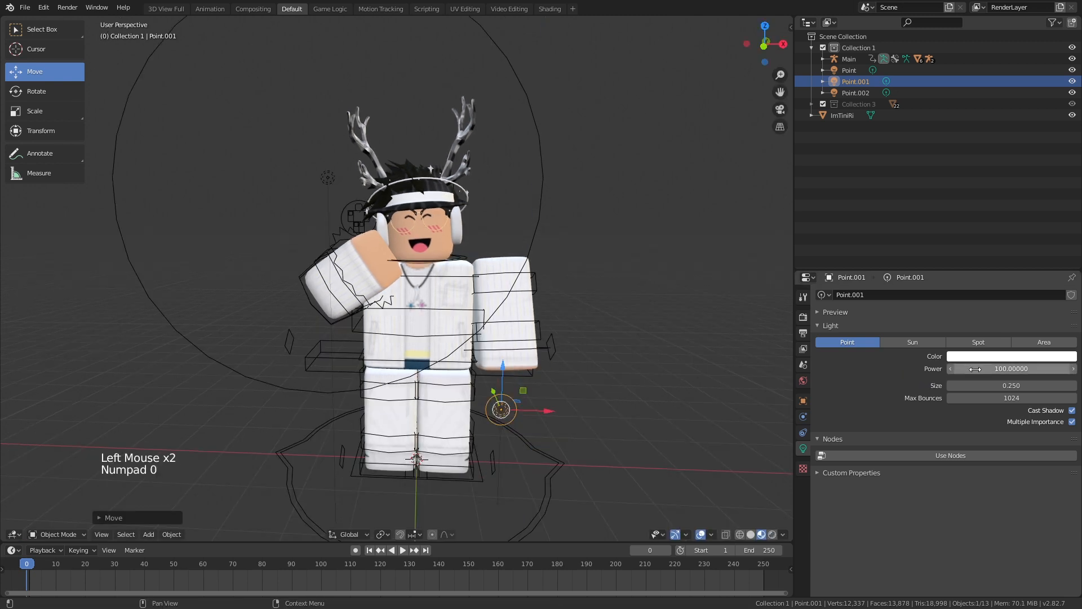
Try a size of 1 on the light beside the left leg and preview it in rendered shading
{"action": "left_click", "coordinate": [984, 386]}
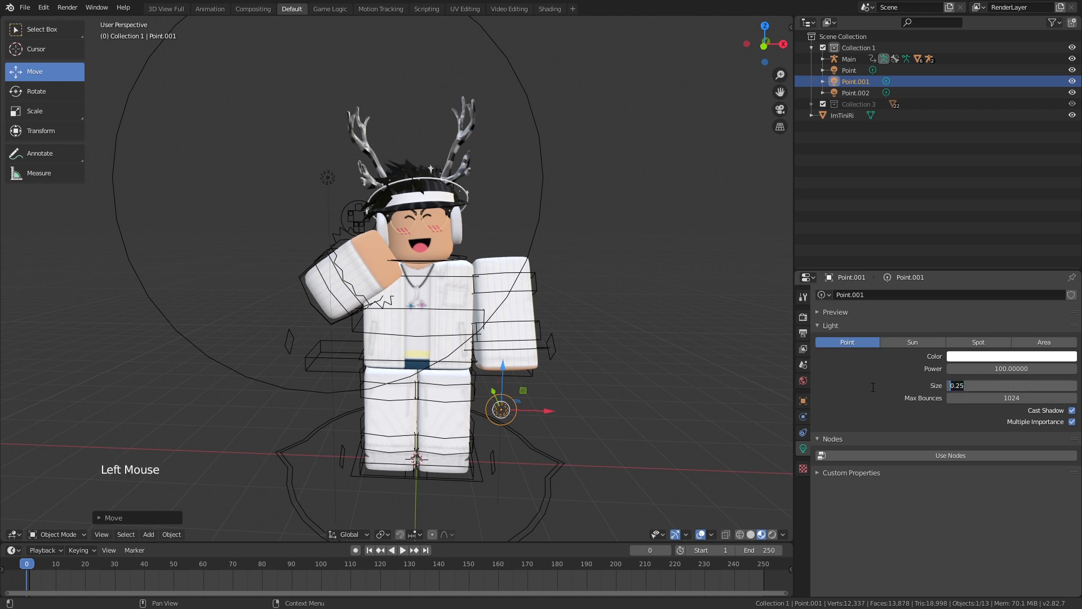
{"action": "type", "text": "1"}
{"action": "left_click", "coordinate": [871, 386]}
{"action": "left_click", "coordinate": [772, 534]}
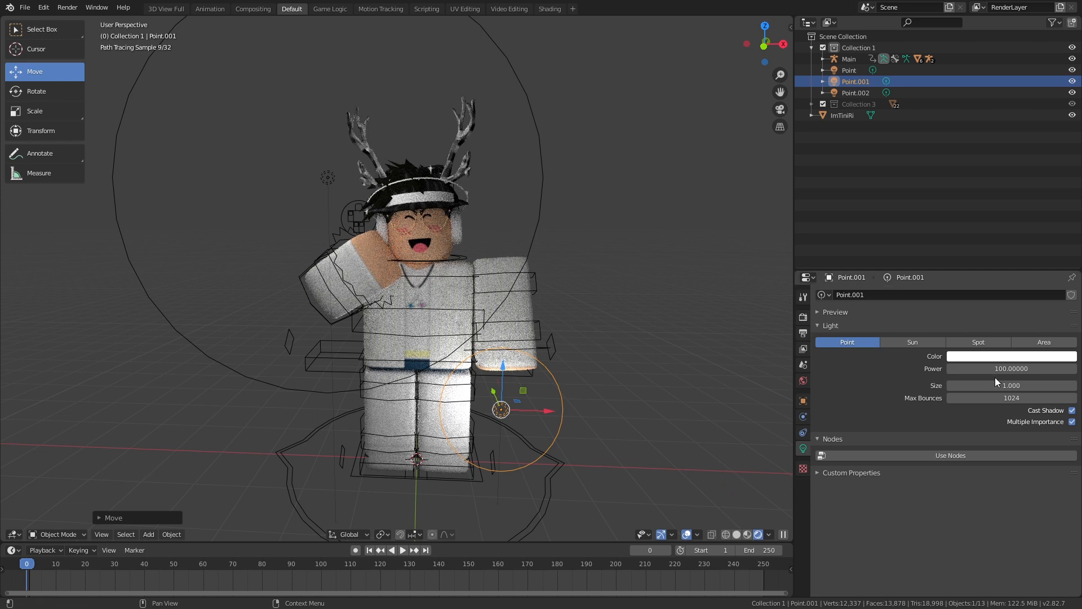
Set the size of the light beside the left leg to 2 and return the viewport to material preview shading
{"action": "left_click", "coordinate": [952, 385]}
{"action": "key", "text": "Return"}
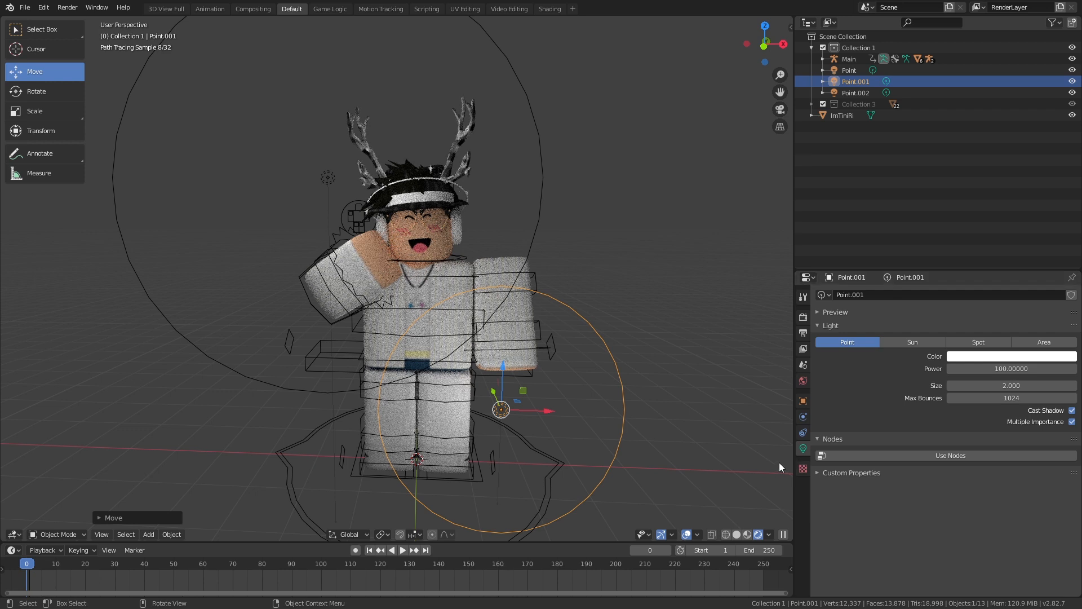
{"action": "left_click", "coordinate": [748, 534]}
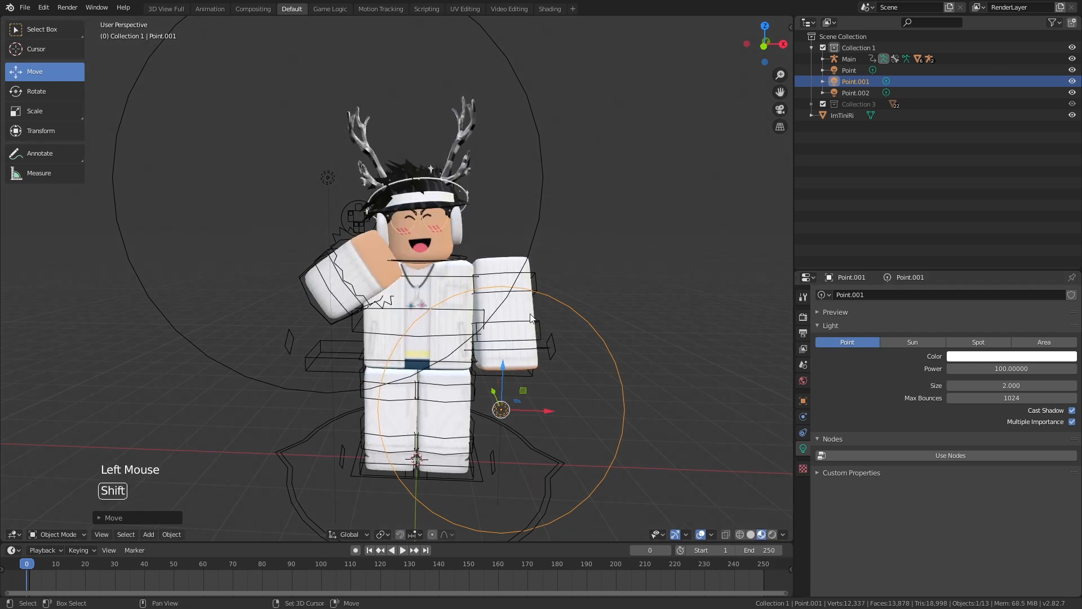
Set the point light behind the avatar's head to a power of 500 and a size of 2
{"action": "key", "text": "shift+grave"}
{"action": "key", "text": "w"}
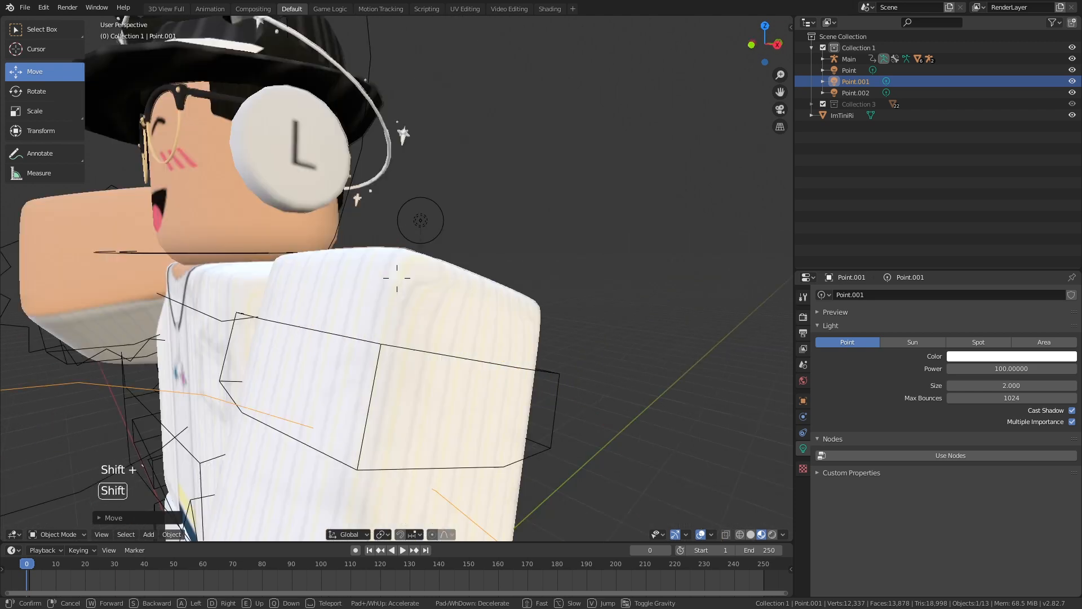
{"action": "left_click", "coordinate": [453, 239]}
{"action": "left_click", "coordinate": [453, 239]}
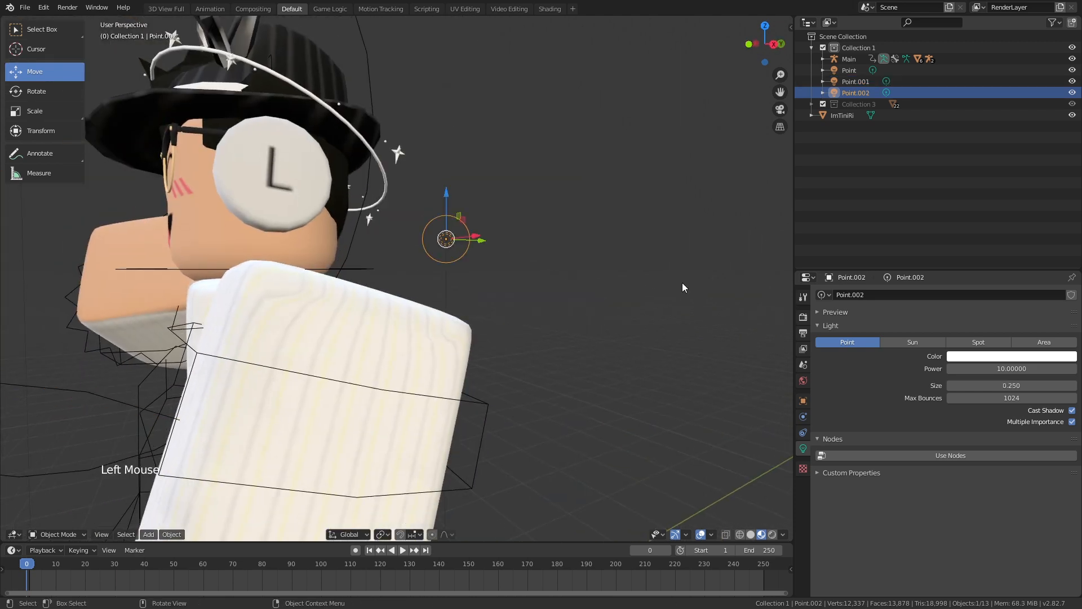
{"action": "double_click", "coordinate": [980, 369]}
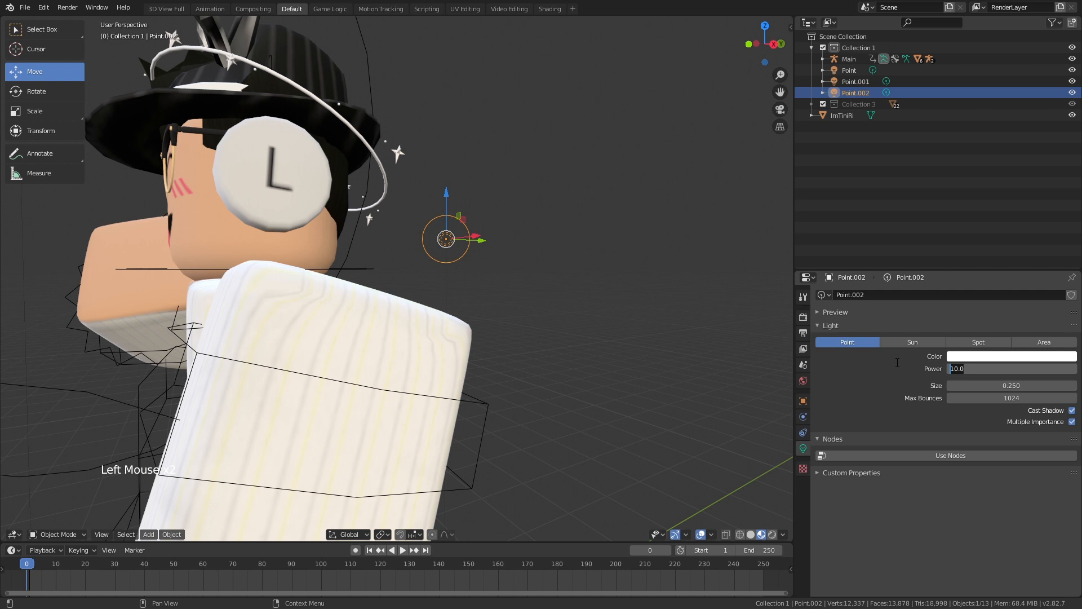
{"action": "type", "text": "510"}
{"action": "type", "text": "0"}
{"action": "key", "text": "BackSpace"}
{"action": "key", "text": "BackSpace"}
{"action": "key", "text": "BackSpace"}
{"action": "type", "text": "0"}
{"action": "left_click", "coordinate": [896, 362]}
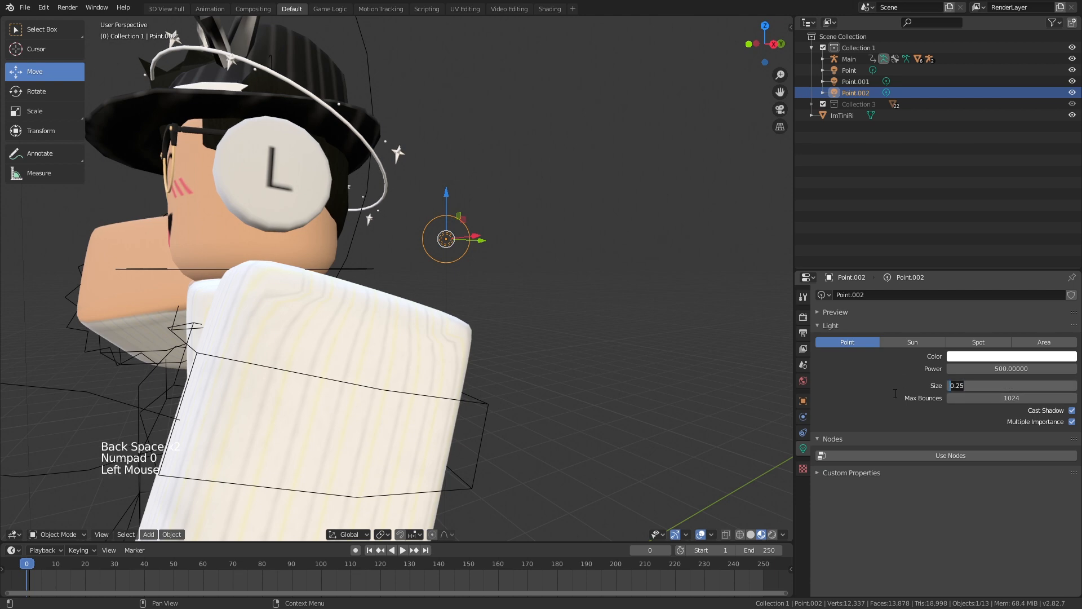
{"action": "left_click_drag", "start_coordinate": [1014, 386], "coordinate": [1048, 387]}
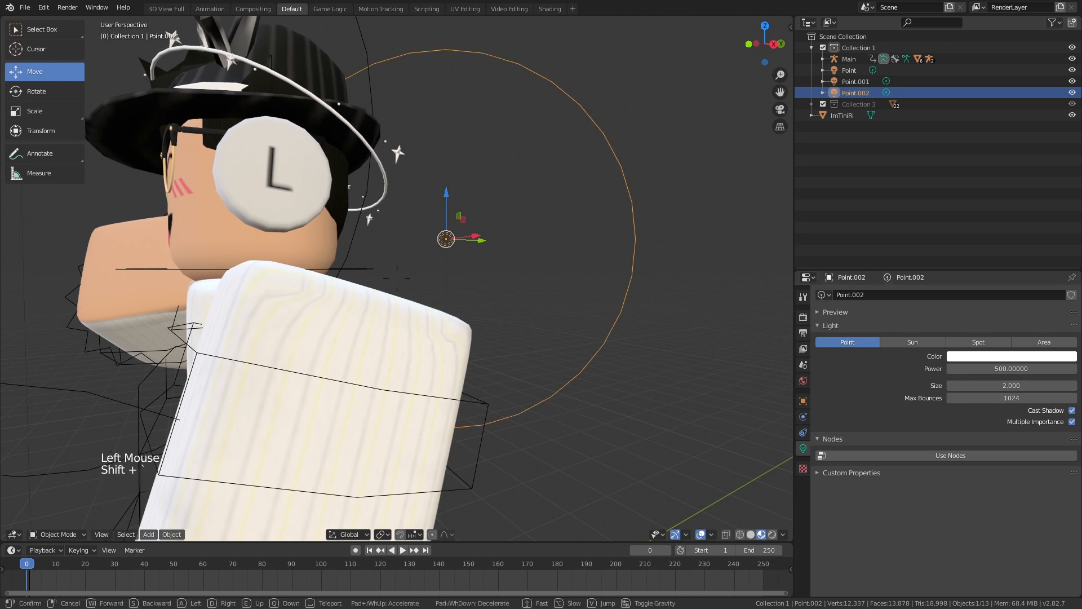
Check the avatar from the front in rendered shading and set the power of the light beside the left leg to 50
{"action": "key", "text": "shift+grave"}
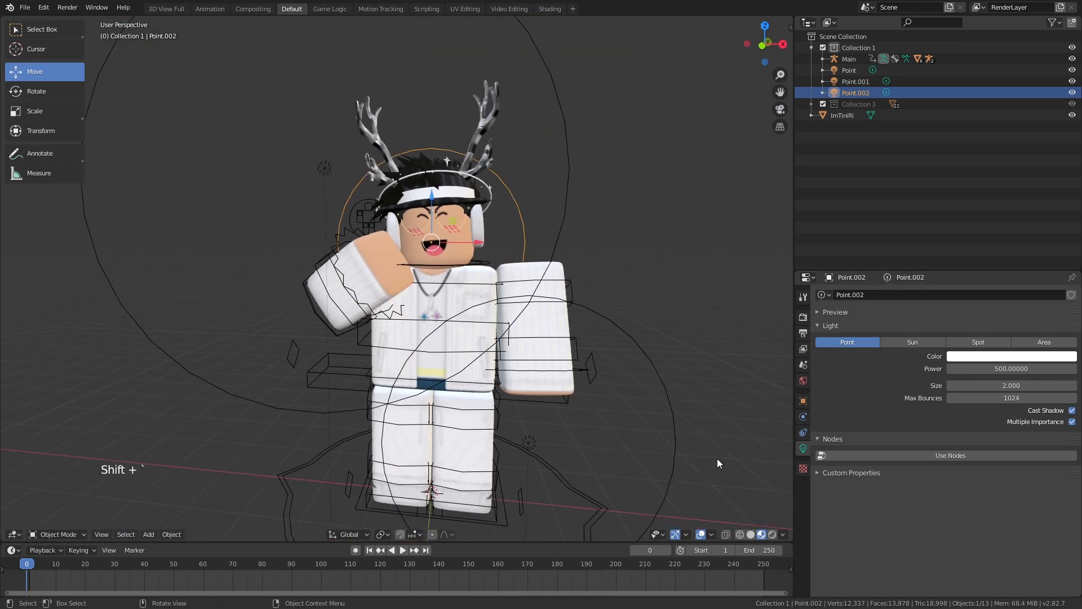
{"action": "left_click", "coordinate": [458, 278]}
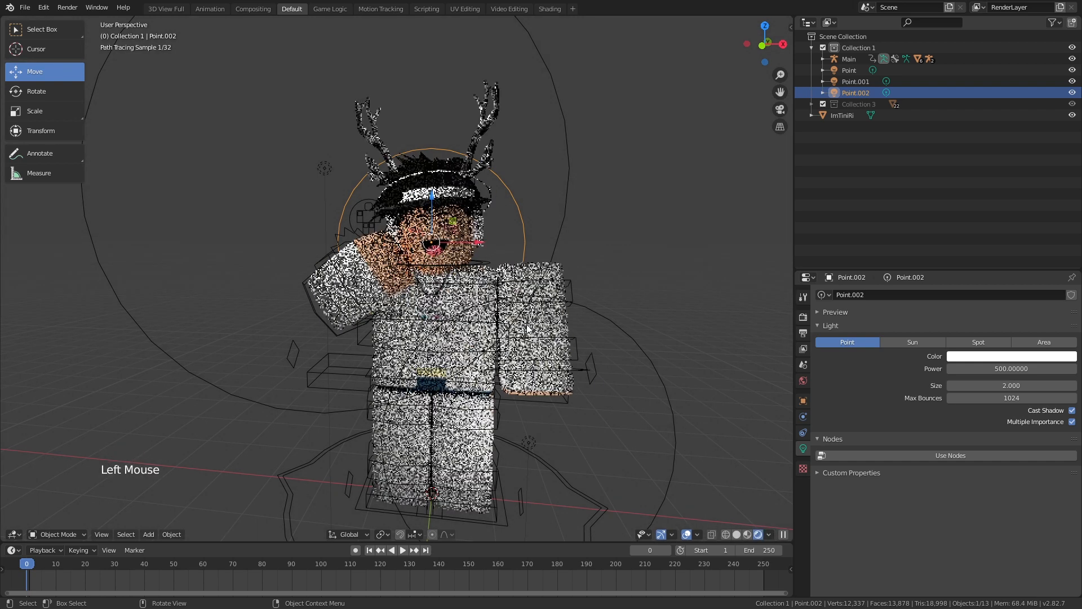
{"action": "left_click", "coordinate": [530, 438]}
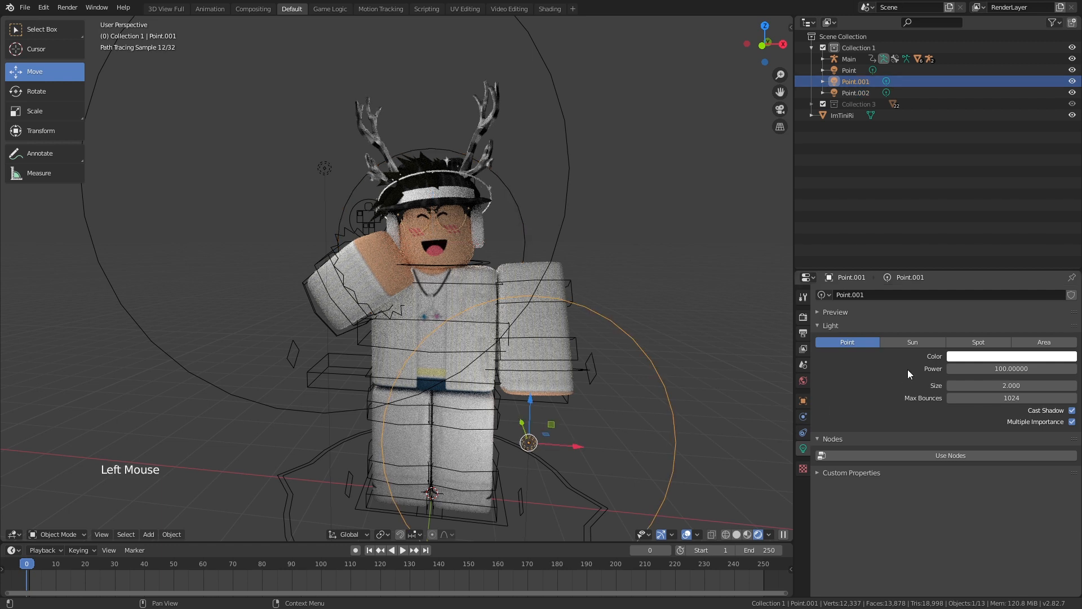
{"action": "left_click", "coordinate": [958, 368]}
{"action": "type", "text": "50"}
{"action": "key", "text": "Return"}
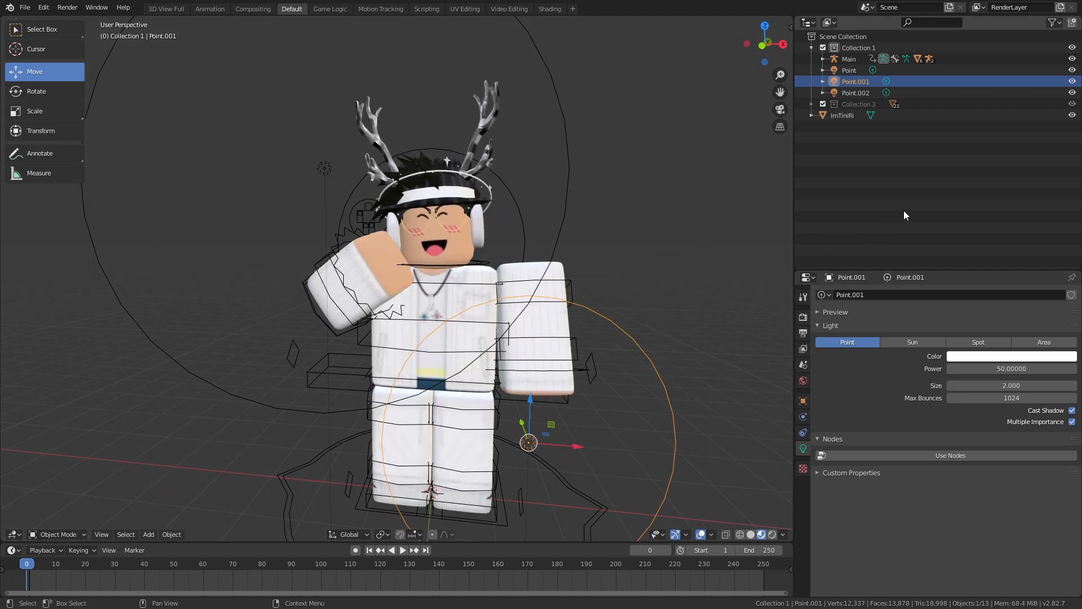
Hide all three point lights and show the avatar in rendered shading
{"action": "left_click", "coordinate": [1072, 93]}
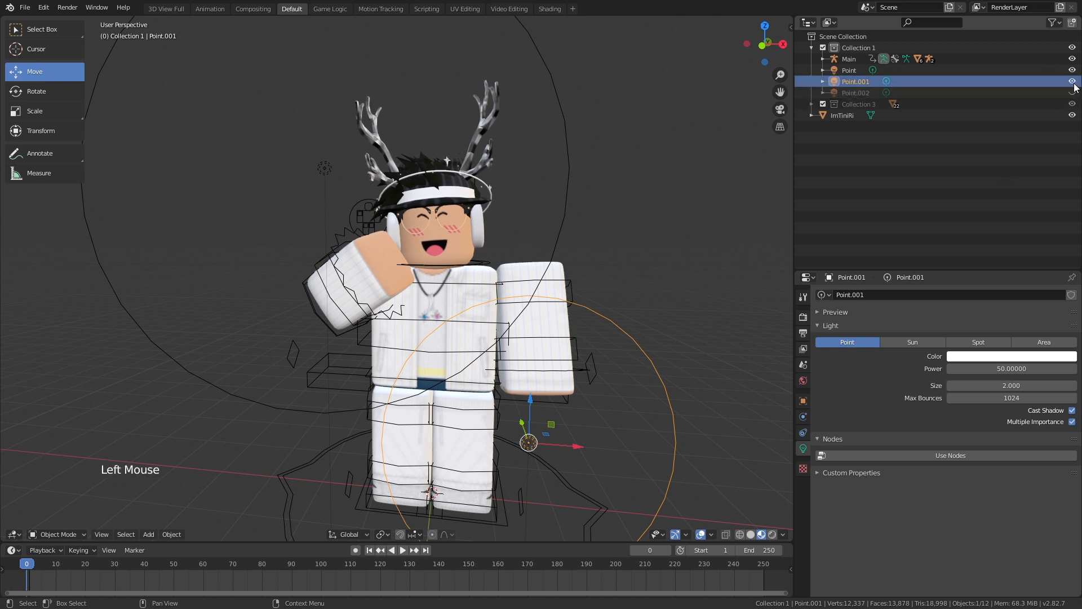
{"action": "left_click", "coordinate": [1073, 82]}
{"action": "left_click", "coordinate": [1072, 70]}
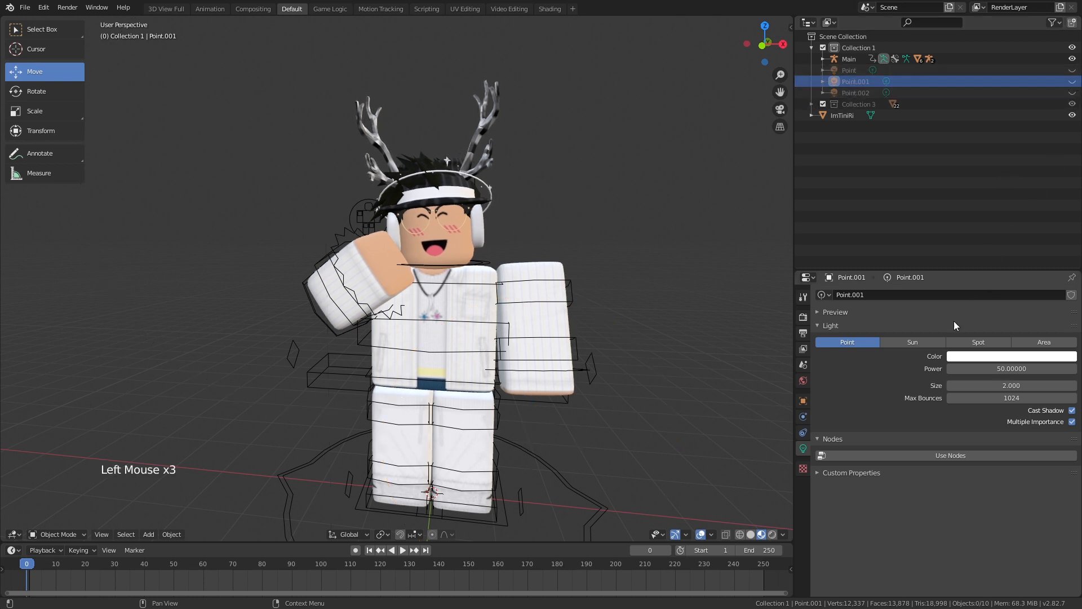
{"action": "left_click", "coordinate": [772, 535]}
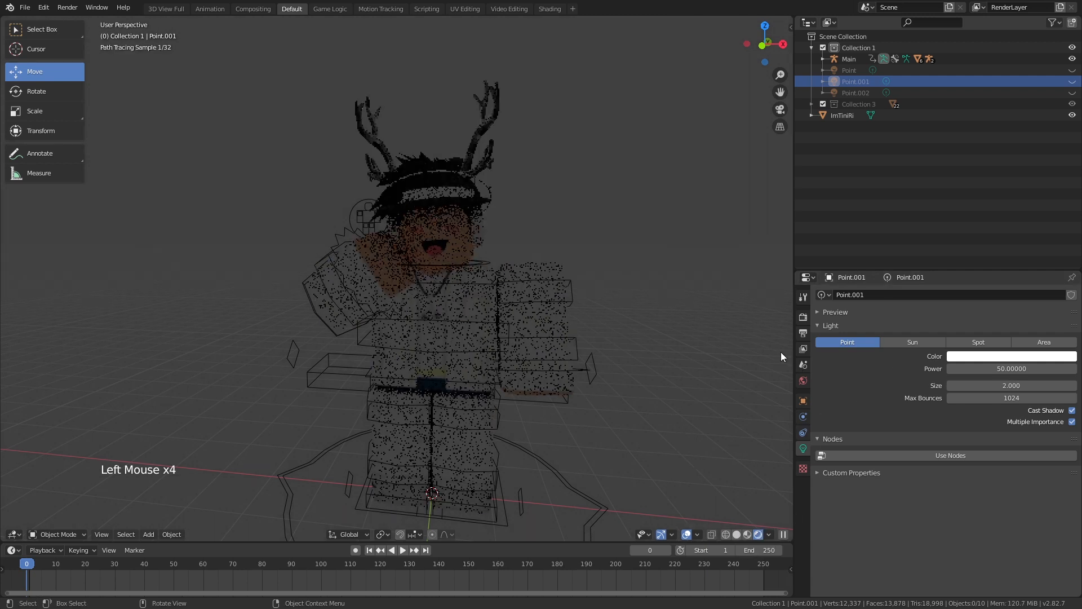
Enable Ambient Occlusion for the world, check the avatar in rendered shading, and return to material preview
{"action": "left_click", "coordinate": [747, 534]}
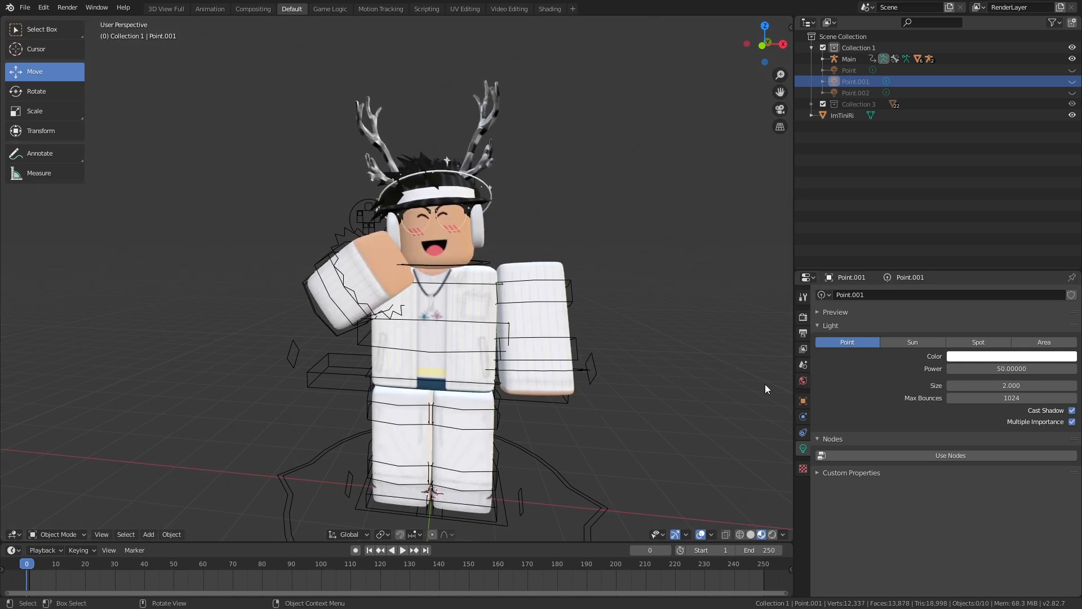
{"action": "left_click", "coordinate": [802, 381]}
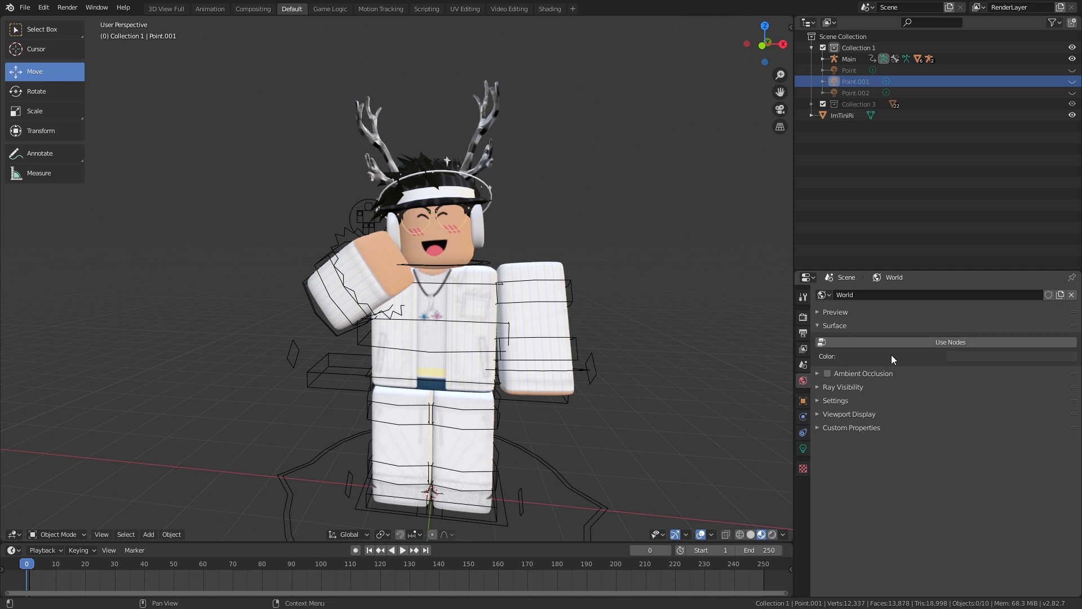
{"action": "left_click", "coordinate": [826, 374]}
{"action": "left_click", "coordinate": [772, 534]}
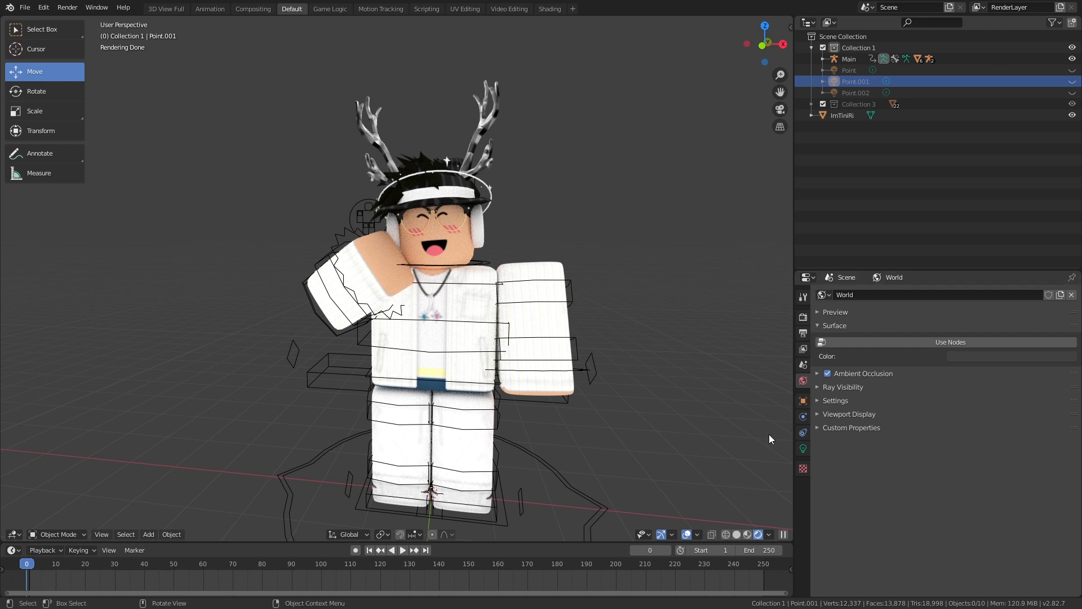
{"action": "left_click", "coordinate": [747, 534]}
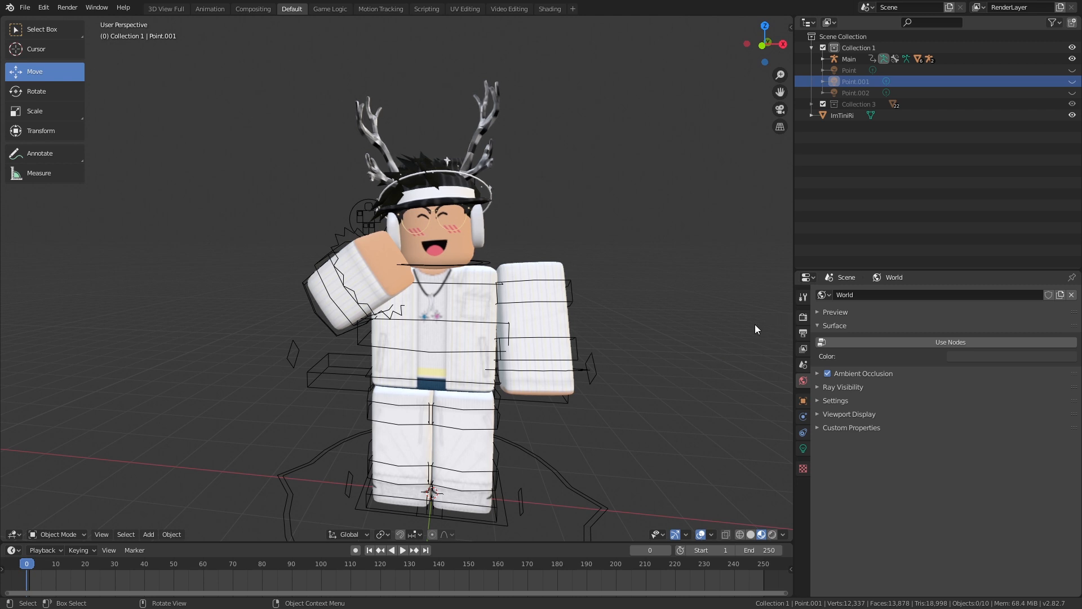
Add a camera to the scene and check its default view
{"action": "left_click", "coordinate": [676, 298]}
{"action": "key", "text": "shift+a"}
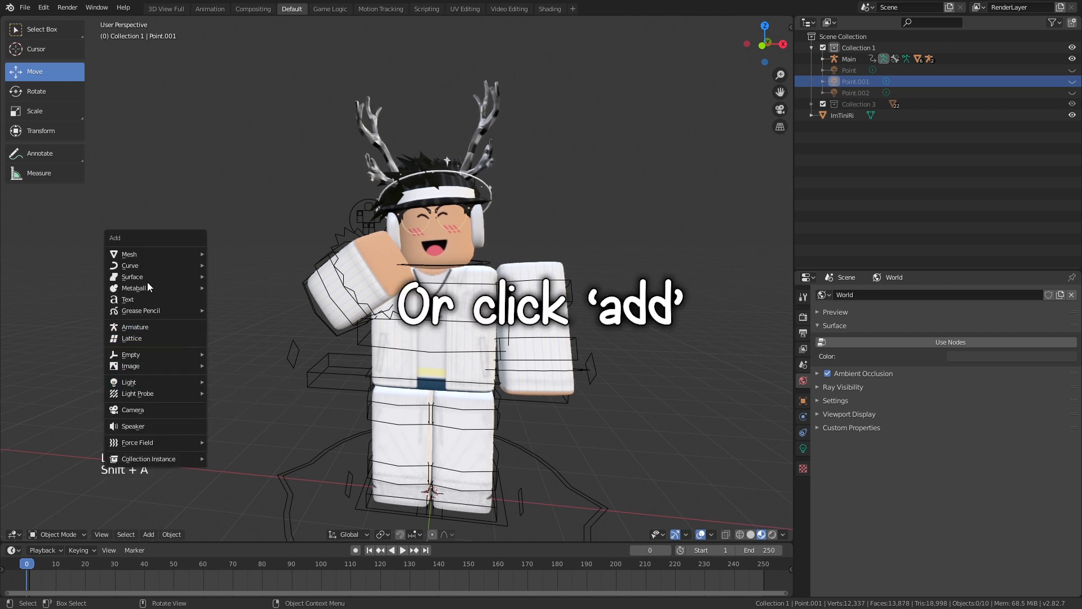
{"action": "left_click", "coordinate": [134, 410]}
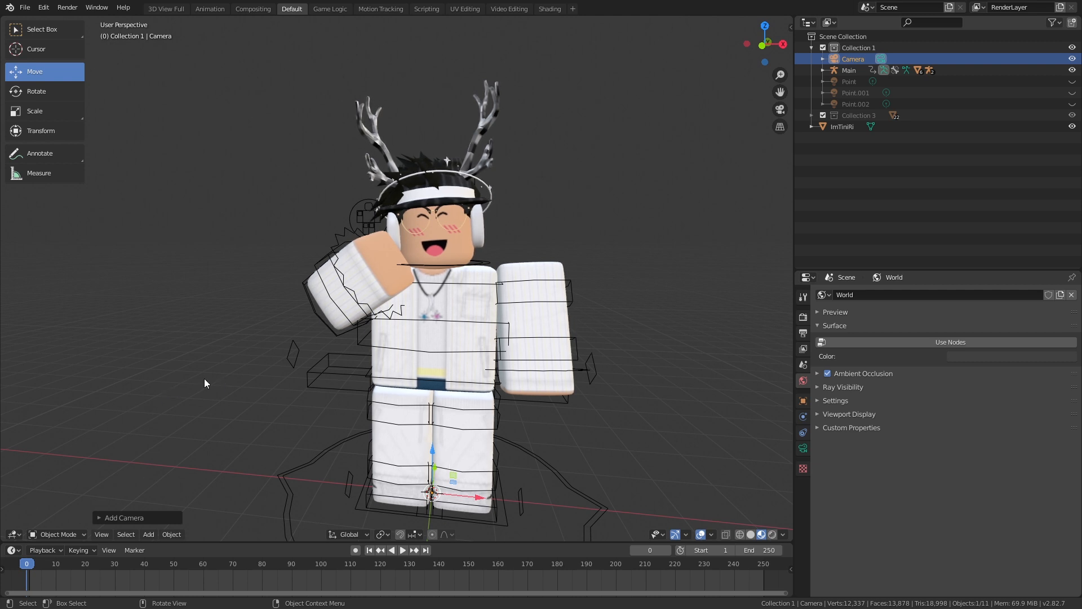
{"action": "key", "text": "KP_0"}
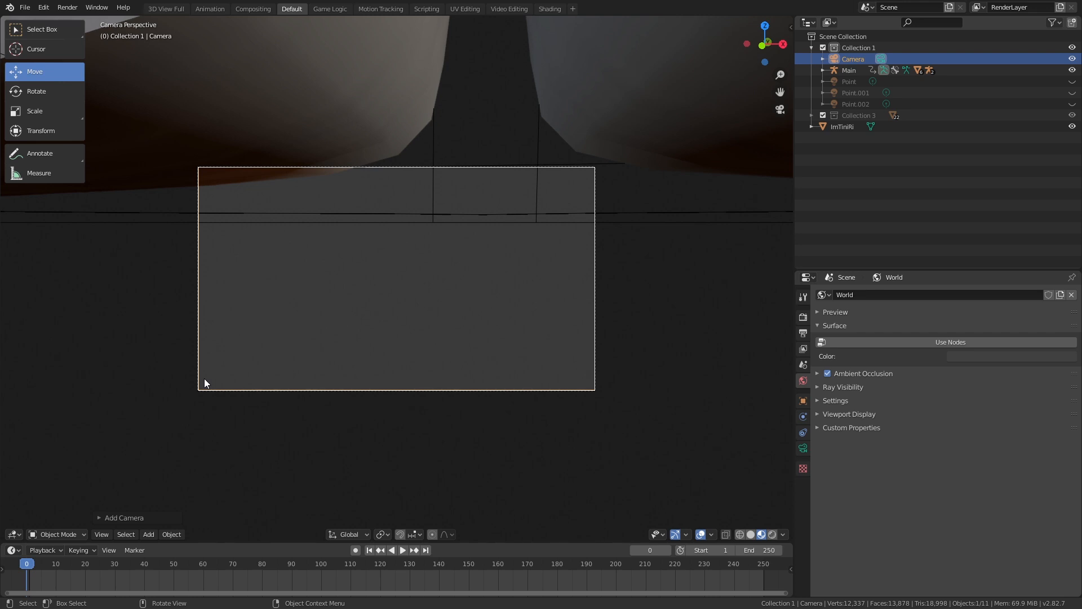
{"action": "left_click", "coordinate": [205, 380]}
{"action": "key", "text": "KP_0"}
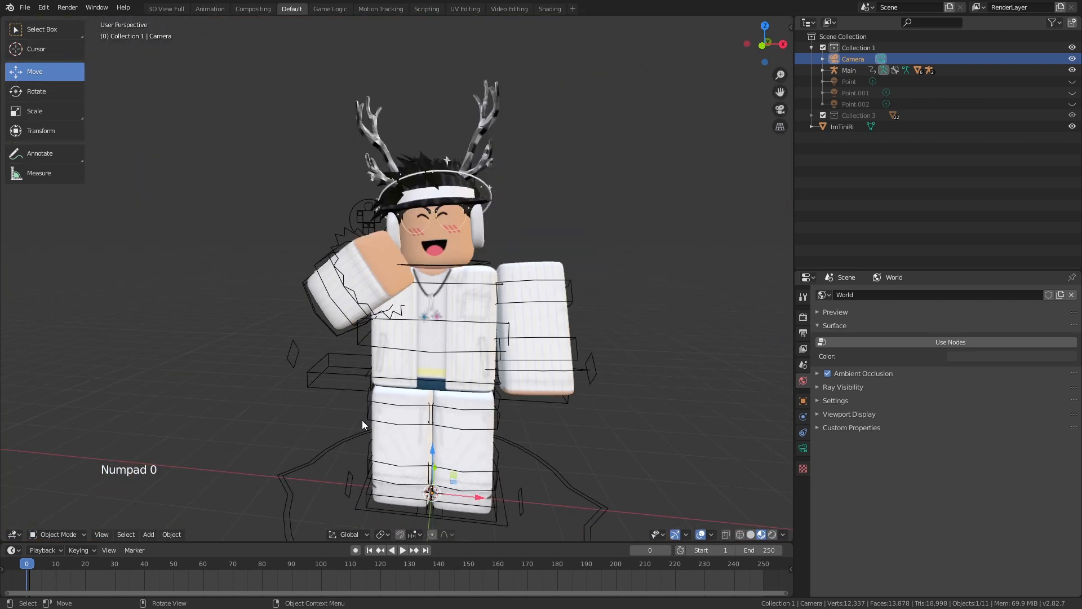
Select the new camera and switch the viewport to the active camera's view
{"action": "left_click", "coordinate": [913, 59]}
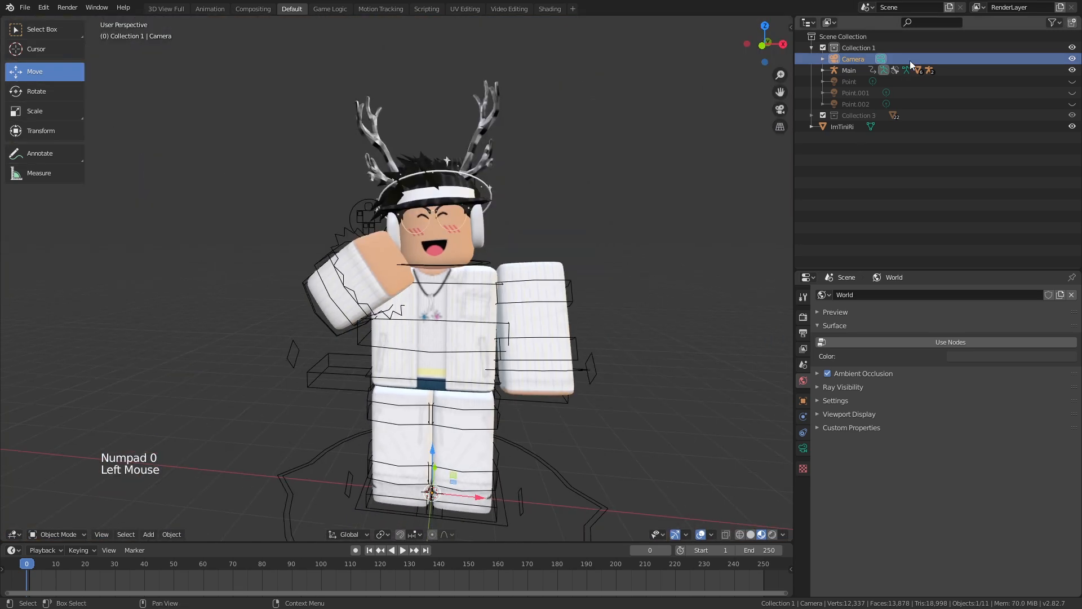
{"action": "left_click", "coordinate": [102, 534]}
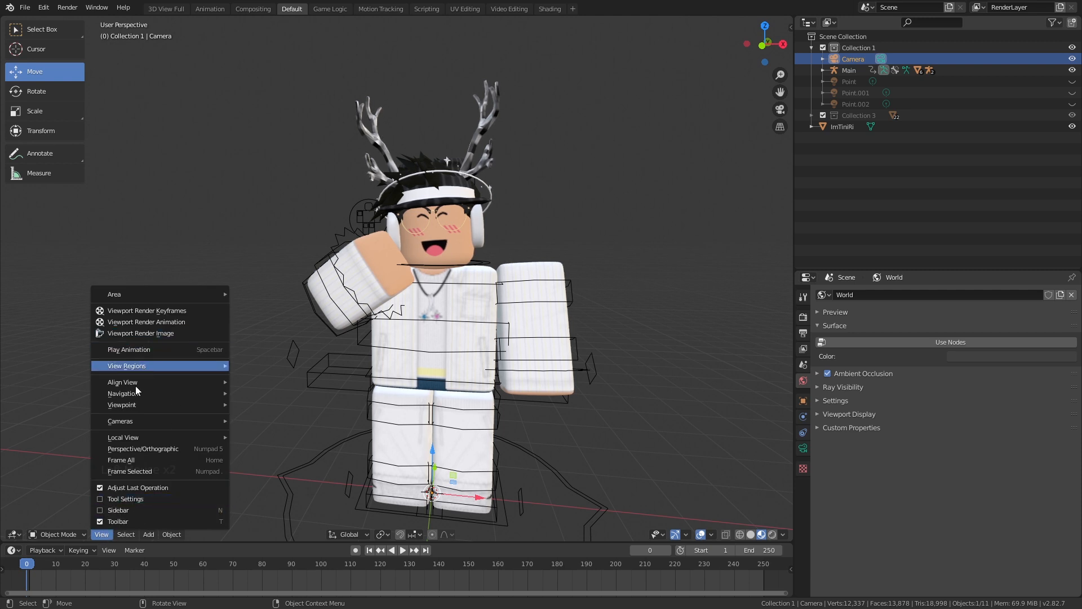
{"action": "mouse_move", "coordinate": [137, 420]}
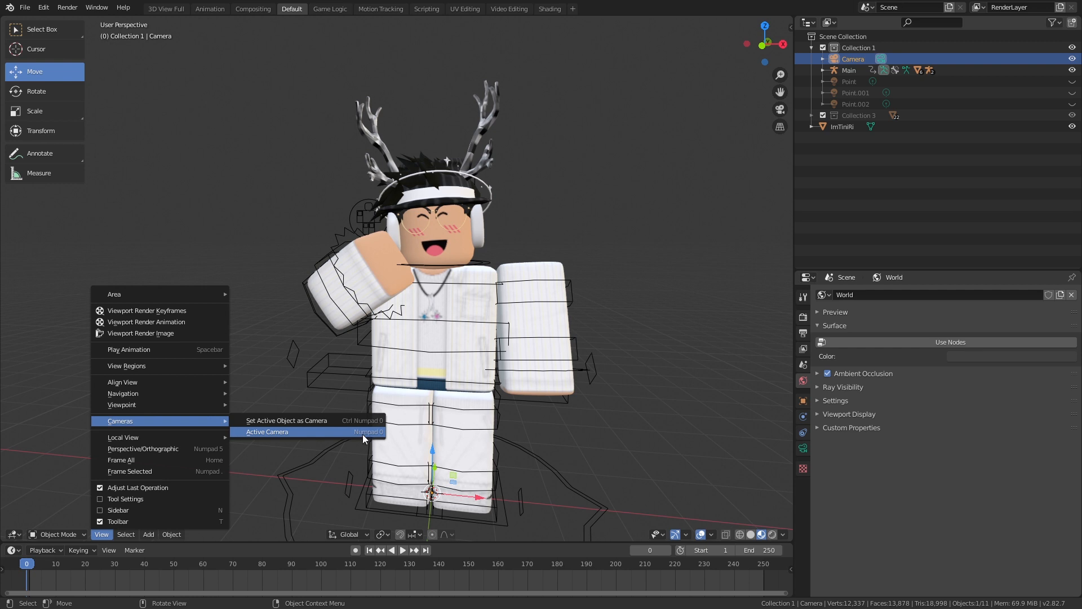
{"action": "left_click", "coordinate": [296, 431]}
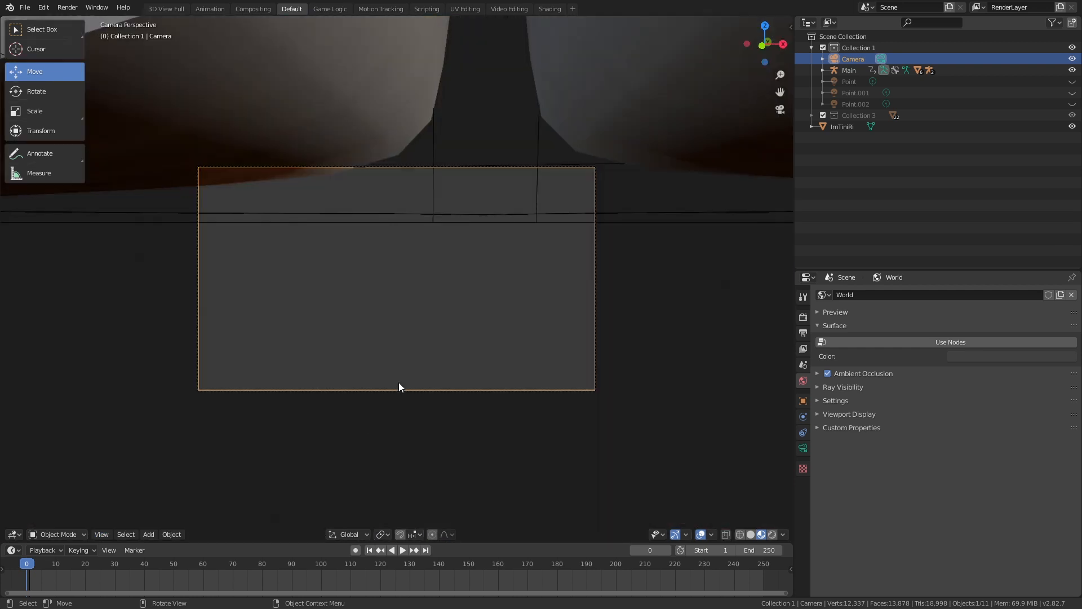
Fly the camera backward and upward with walk navigation to frame the avatar's upper body from the front
{"action": "key", "text": "shift+grave"}
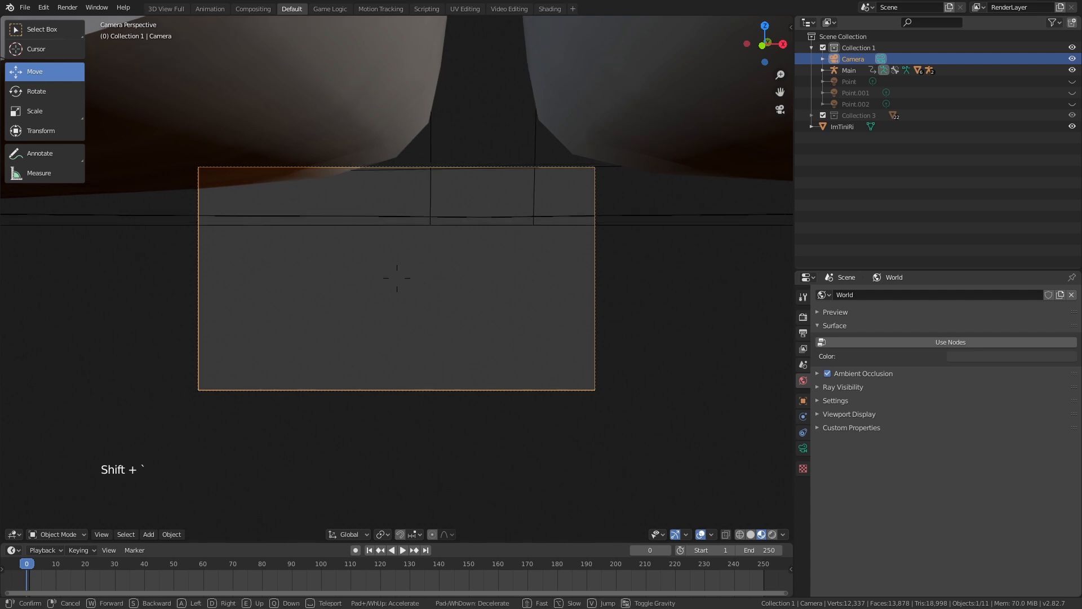
{"action": "key", "text": "shift"}
{"action": "key", "text": "s"}
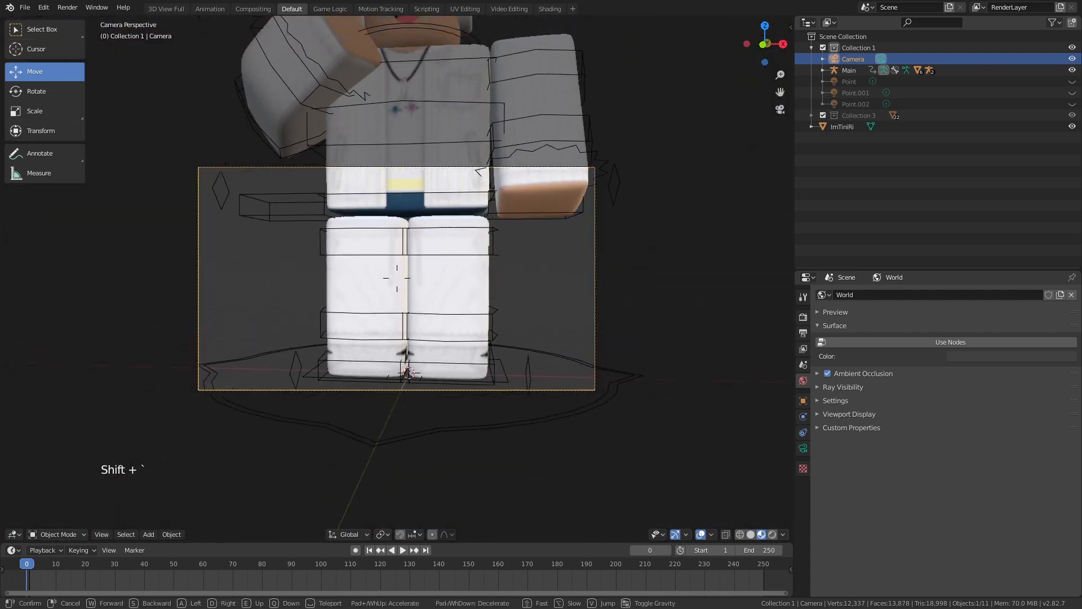
{"action": "key", "text": "w"}
{"action": "key", "text": "e"}
{"action": "key", "text": "s"}
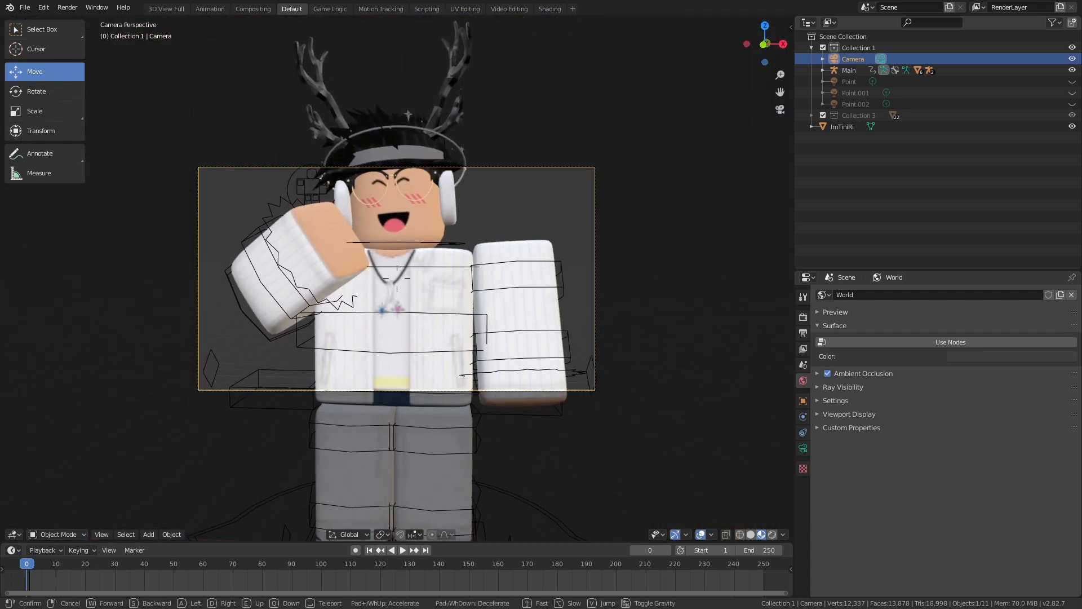
{"action": "key", "text": "s"}
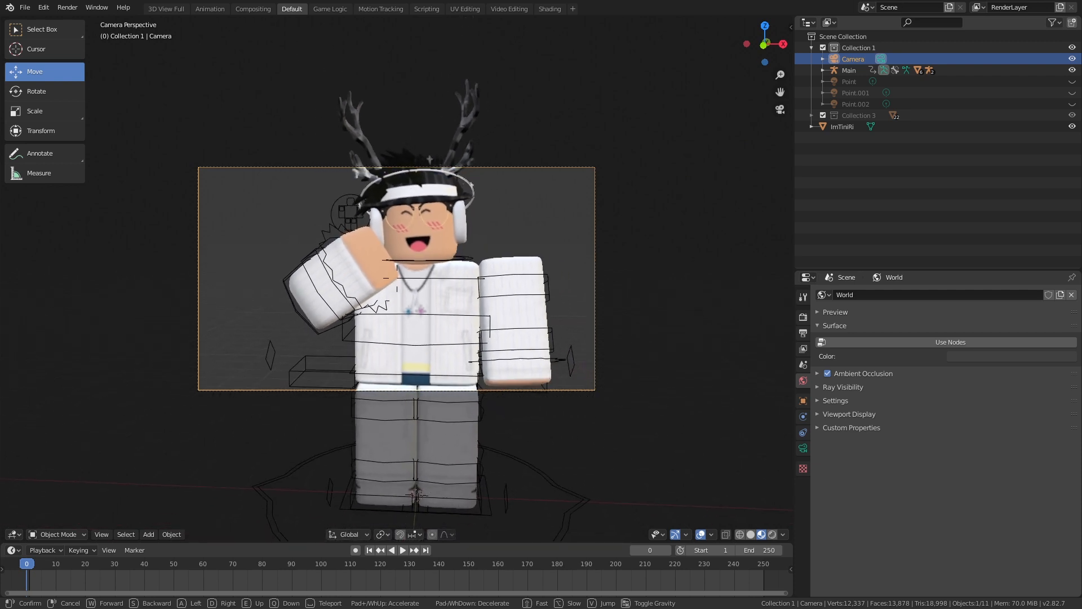
{"action": "key", "text": "w"}
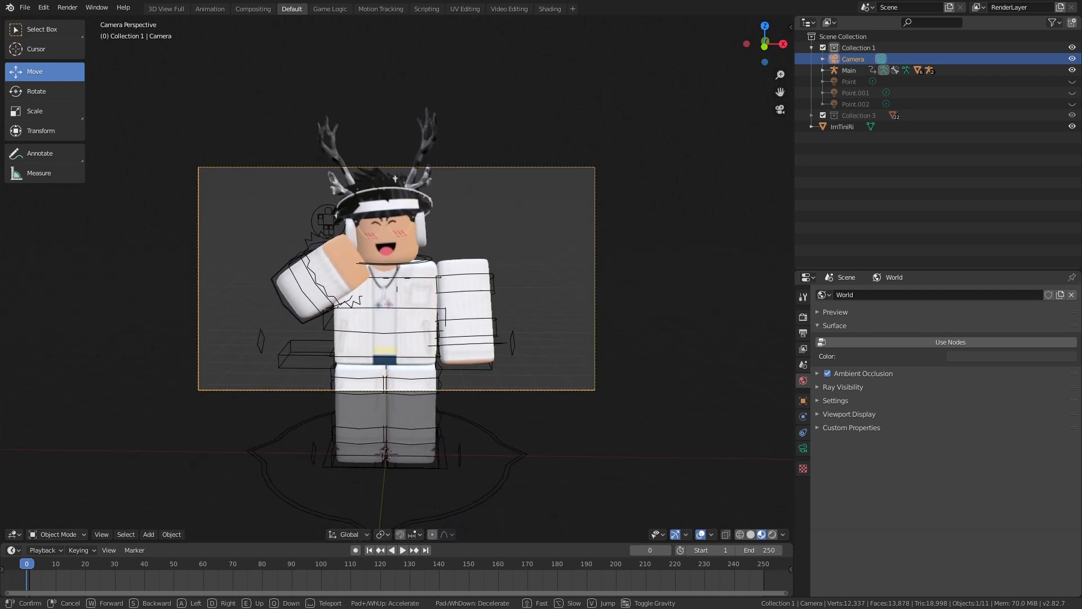
{"action": "key", "text": "s"}
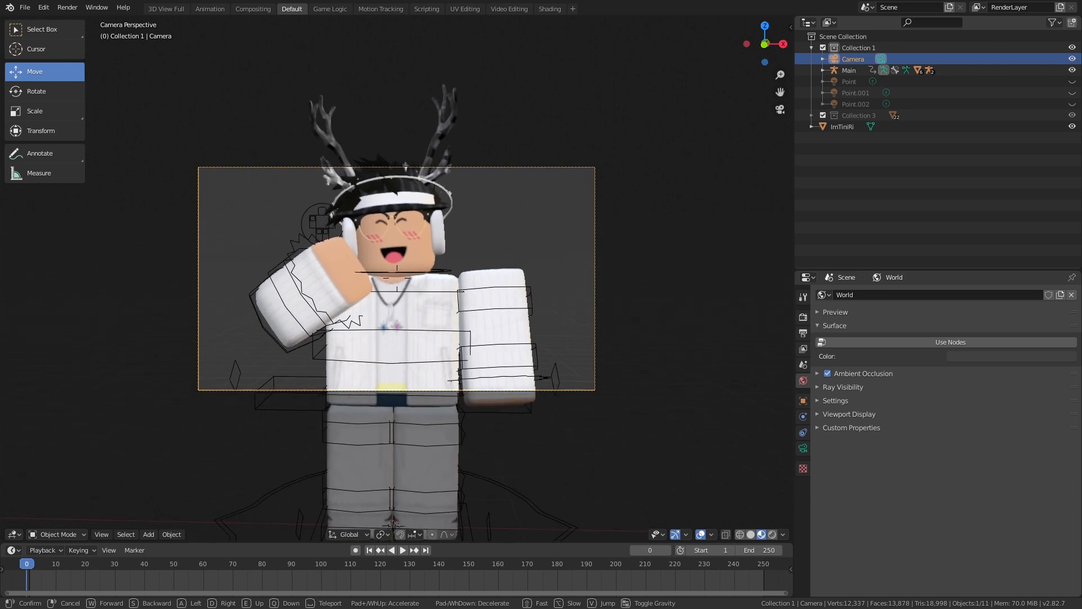
{"action": "left_click", "coordinate": [465, 292]}
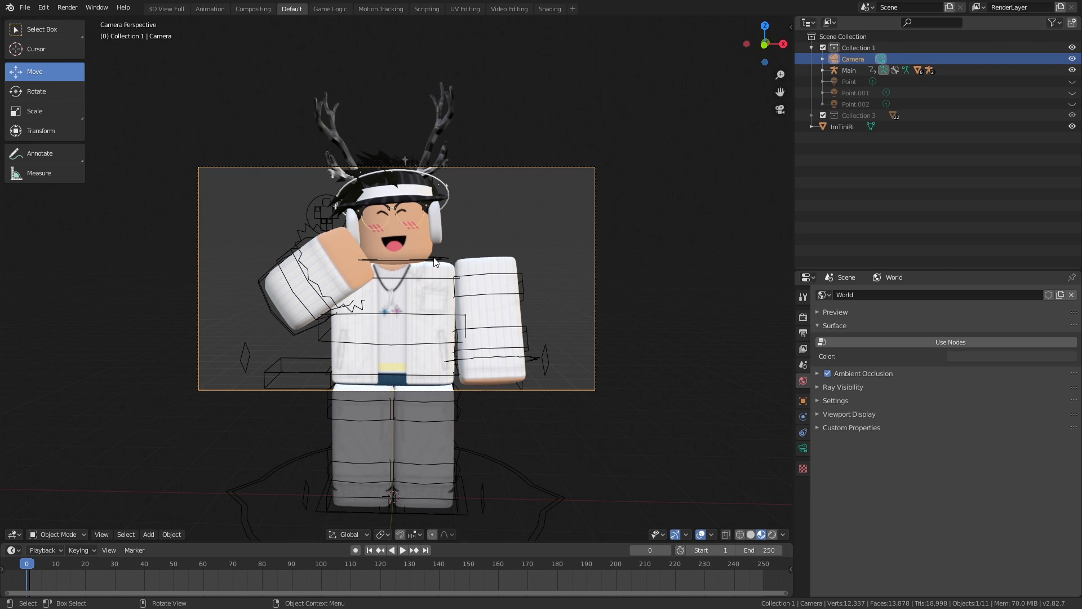
Leave the camera view, fly around the camera and avatar to inspect the placement, and return to the camera view
{"action": "key", "text": "KP_0"}
{"action": "key", "text": "shift+grave"}
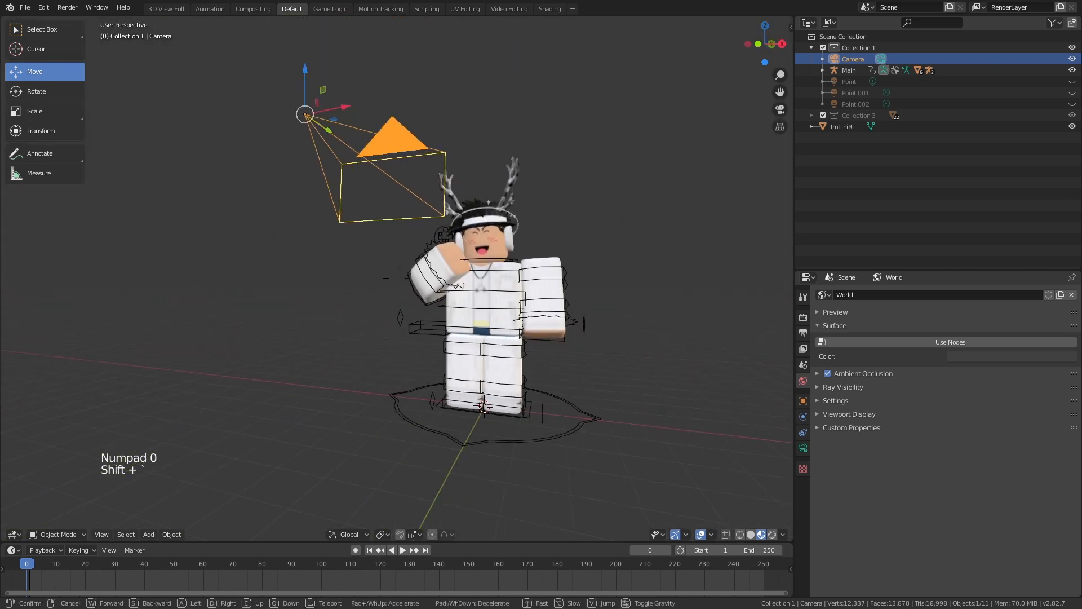
{"action": "key", "text": "w"}
{"action": "key", "text": "a"}
{"action": "key", "text": "d"}
{"action": "key", "text": "a"}
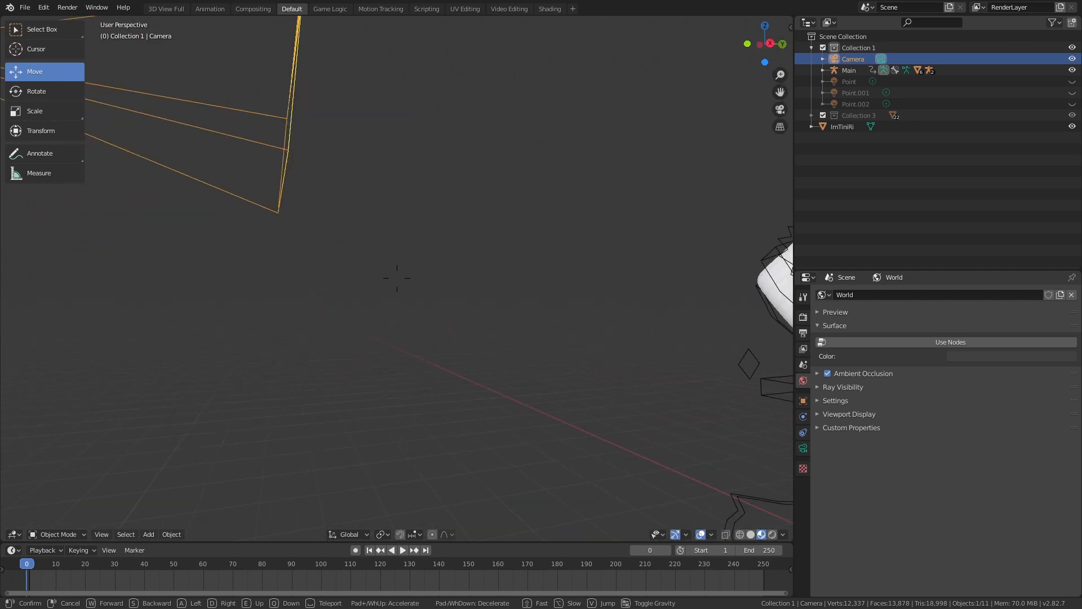
{"action": "key", "text": "a"}
{"action": "key", "text": "s"}
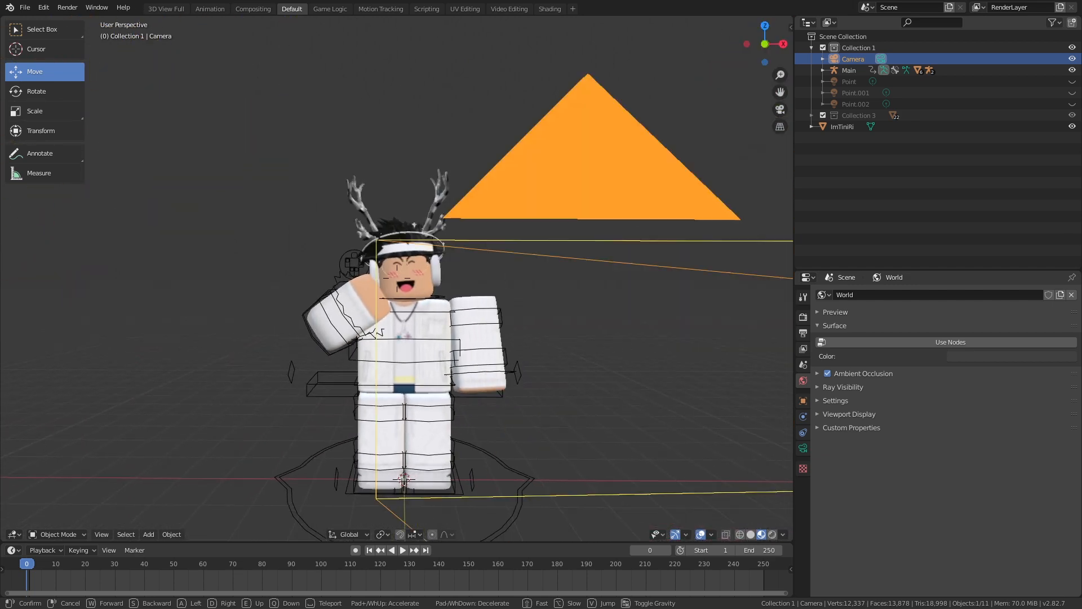
{"action": "key", "text": "d"}
{"action": "key", "text": "w"}
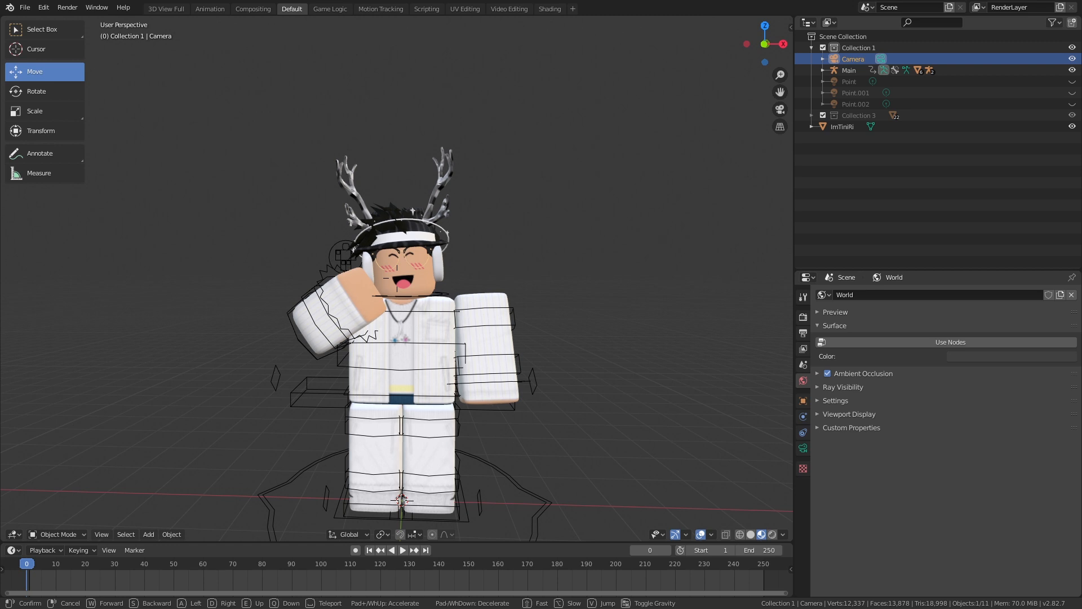
{"action": "left_click", "coordinate": [575, 357]}
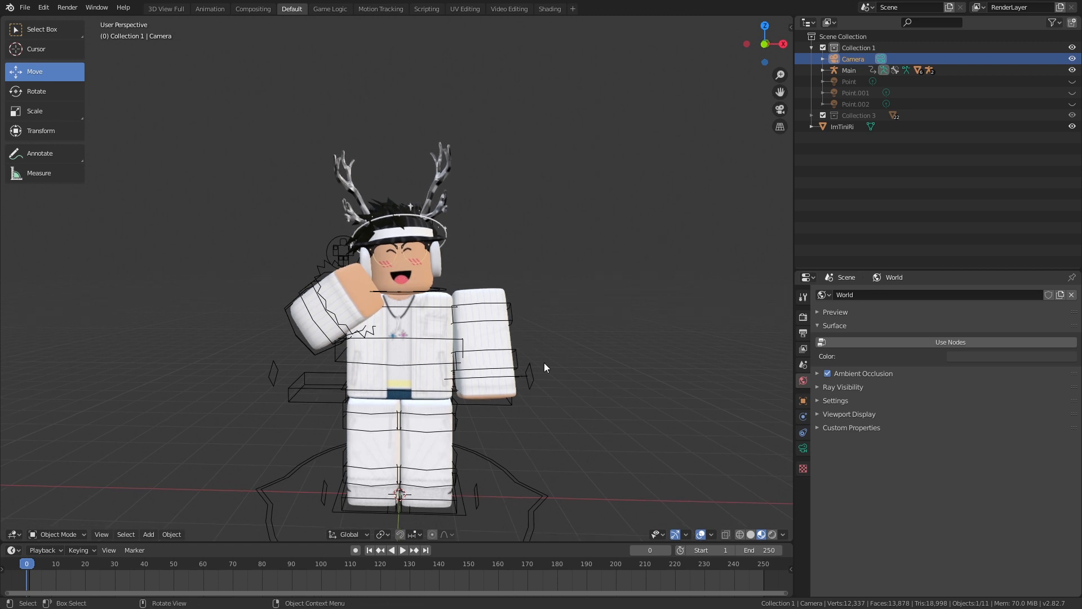
{"action": "key", "text": "KP_0"}
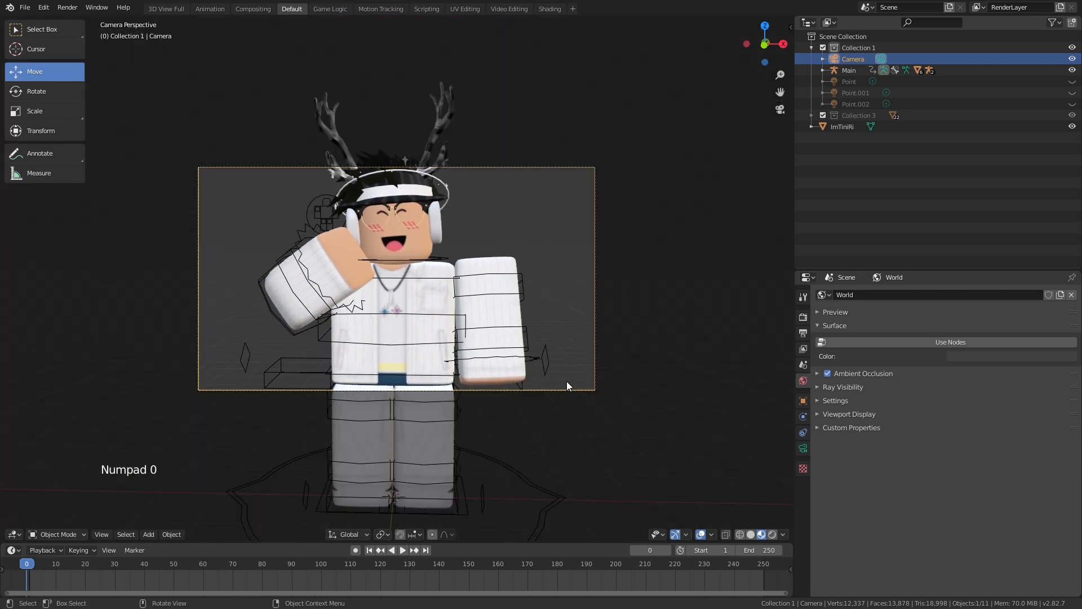
Try a focal length of 32 mm on the camera and set it back to 50 mm
{"action": "left_click", "coordinate": [803, 448]}
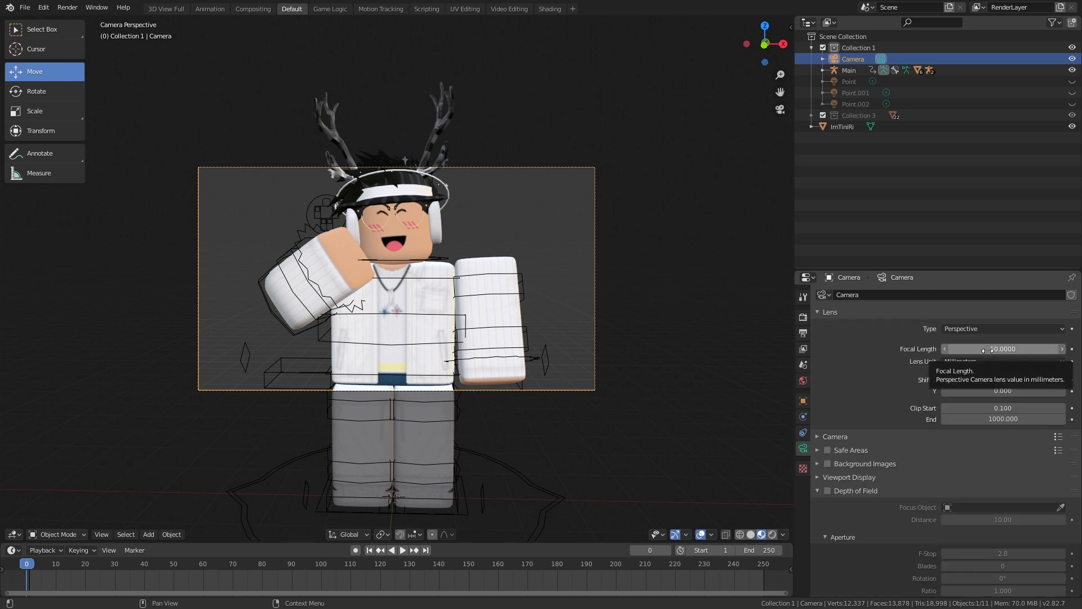
{"action": "left_click_drag", "start_coordinate": [990, 349], "coordinate": [940, 349]}
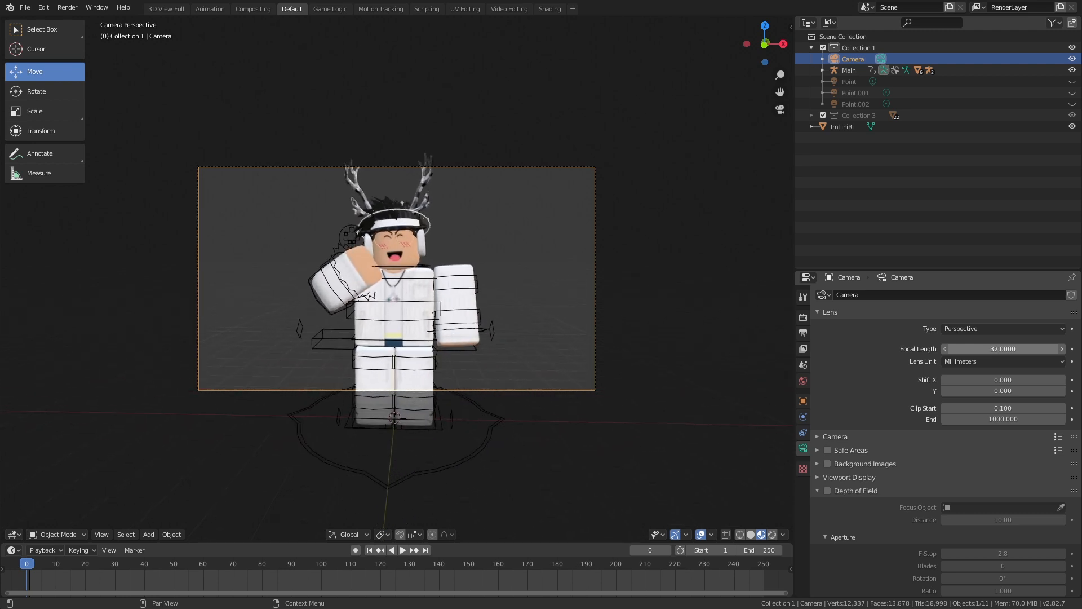
{"action": "left_click", "coordinate": [944, 349]}
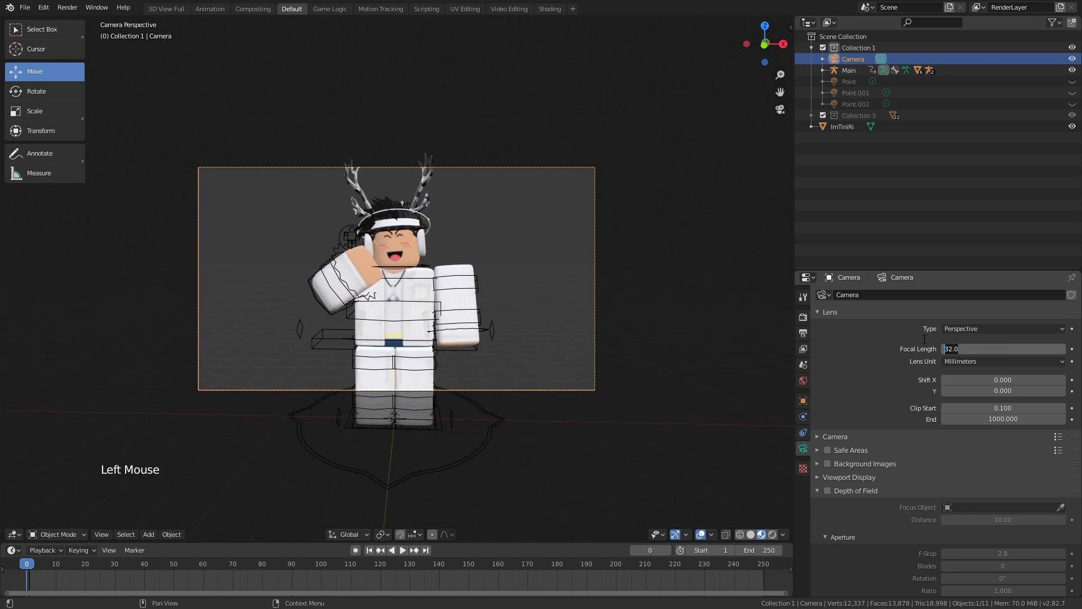
{"action": "type", "text": "50"}
{"action": "key", "text": "Return"}
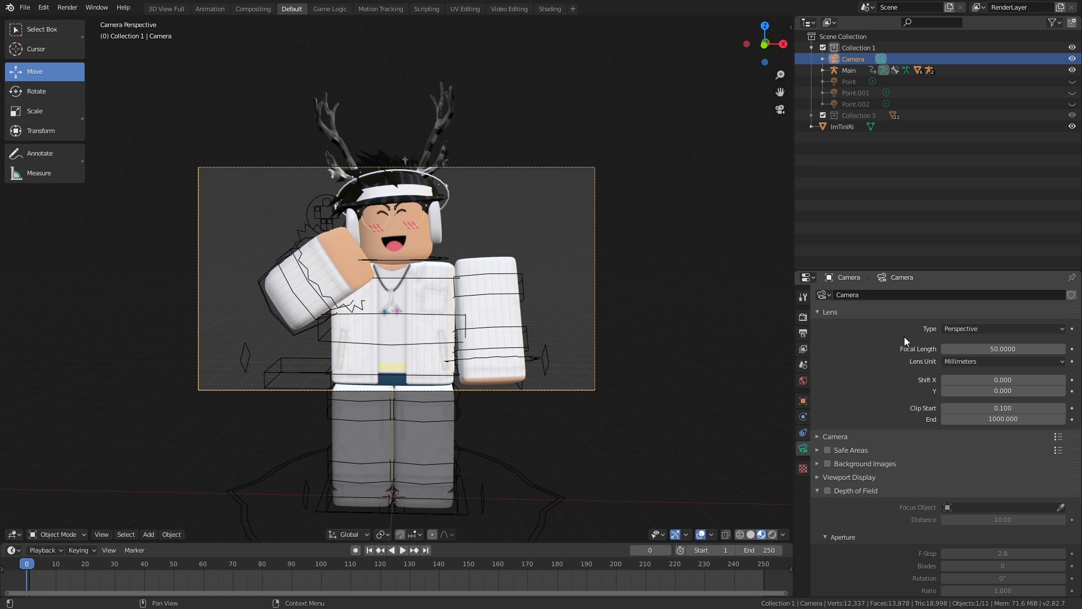
Compare the CPU and GPU Compute devices in the Cycles render settings and set the device to CPU
{"action": "left_click", "coordinate": [803, 317]}
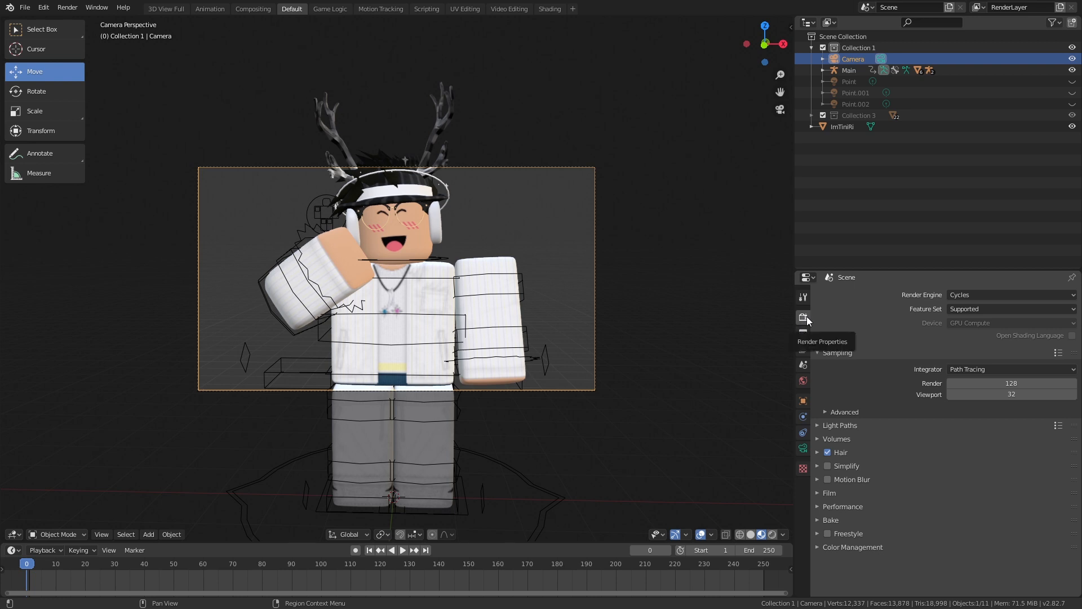
{"action": "left_click", "coordinate": [960, 324]}
{"action": "left_click", "coordinate": [967, 336]}
{"action": "left_click", "coordinate": [966, 326]}
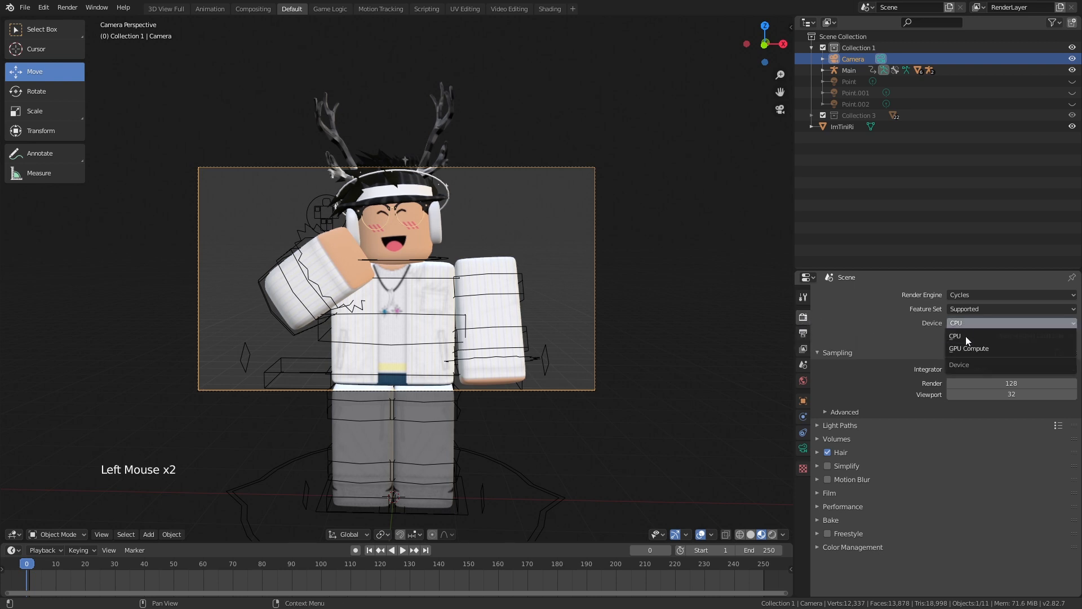
{"action": "left_click", "coordinate": [967, 348]}
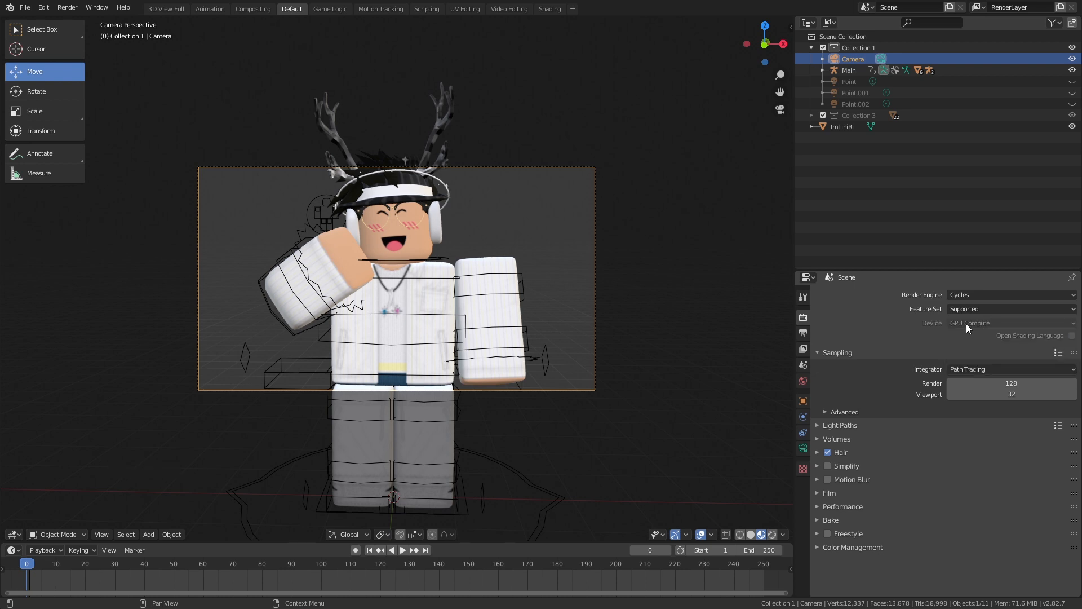
{"action": "left_click", "coordinate": [952, 329]}
{"action": "left_click_drag", "start_coordinate": [962, 327], "coordinate": [955, 334]}
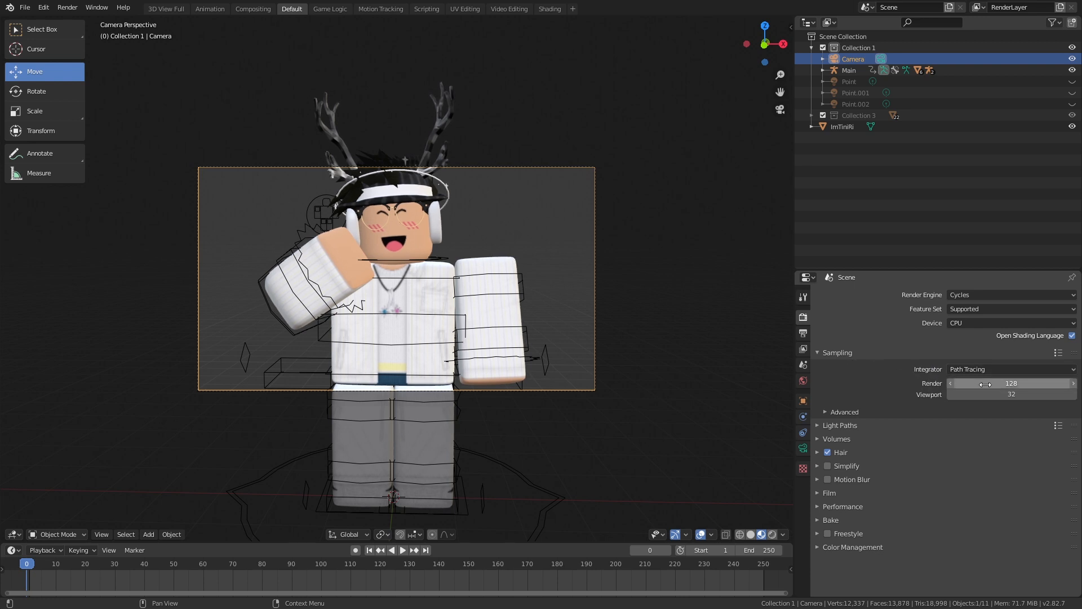
Set the Cycles render samples to 300
{"action": "mouse_move", "coordinate": [948, 385]}
{"action": "left_mouse_down"}
{"action": "mouse_move", "coordinate": [890, 385]}
{"action": "mouse_move", "coordinate": [1025, 385]}
{"action": "mouse_move", "coordinate": [958, 385]}
{"action": "mouse_move", "coordinate": [967, 385]}
{"action": "left_mouse_up"}
{"action": "left_click", "coordinate": [953, 383]}
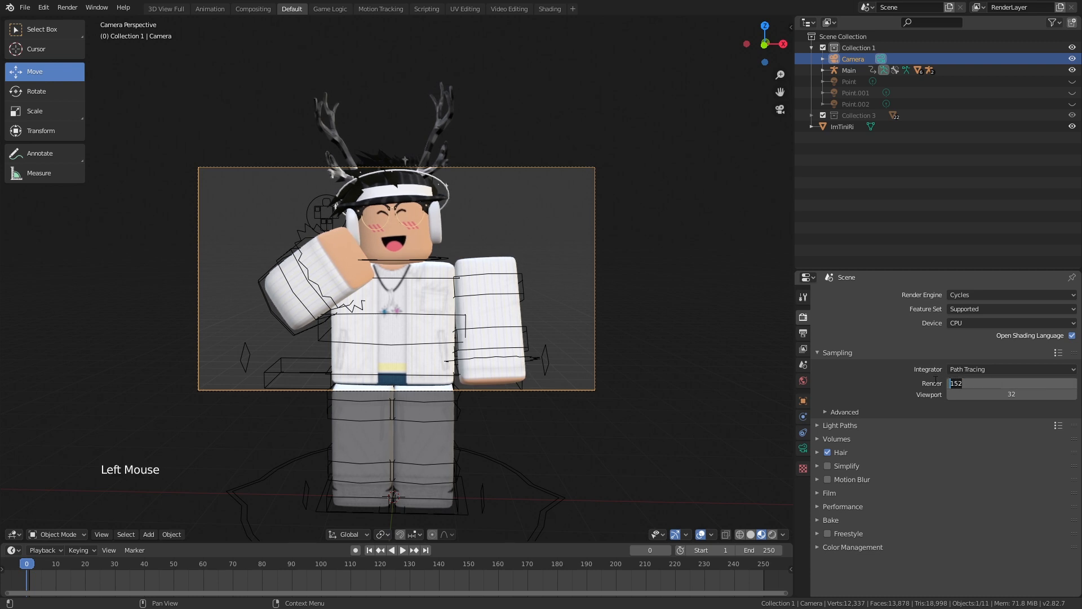
{"action": "type", "text": "300"}
{"action": "key", "text": "Return"}
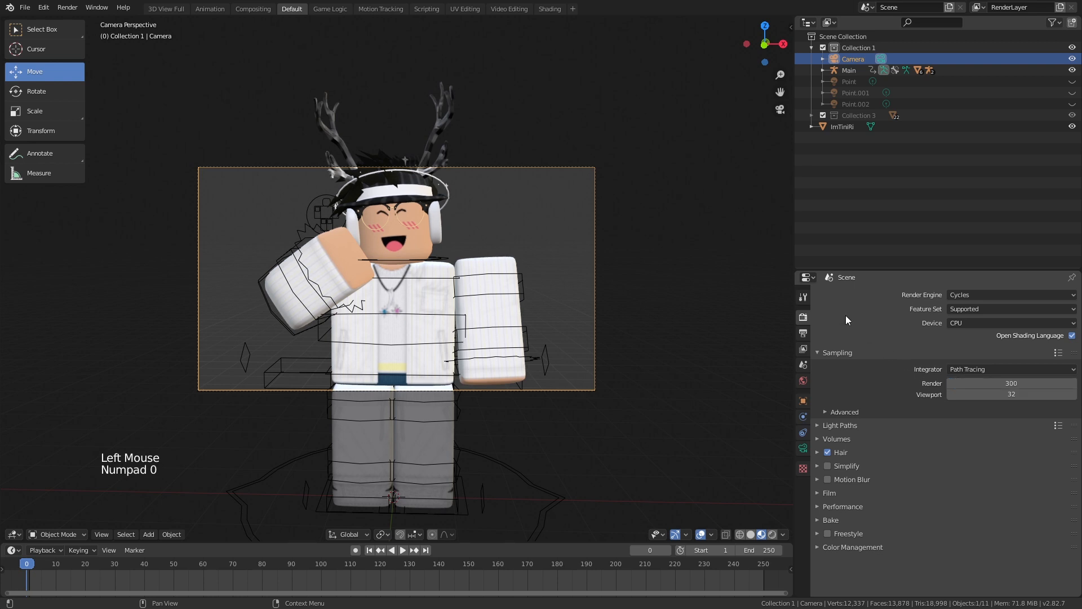
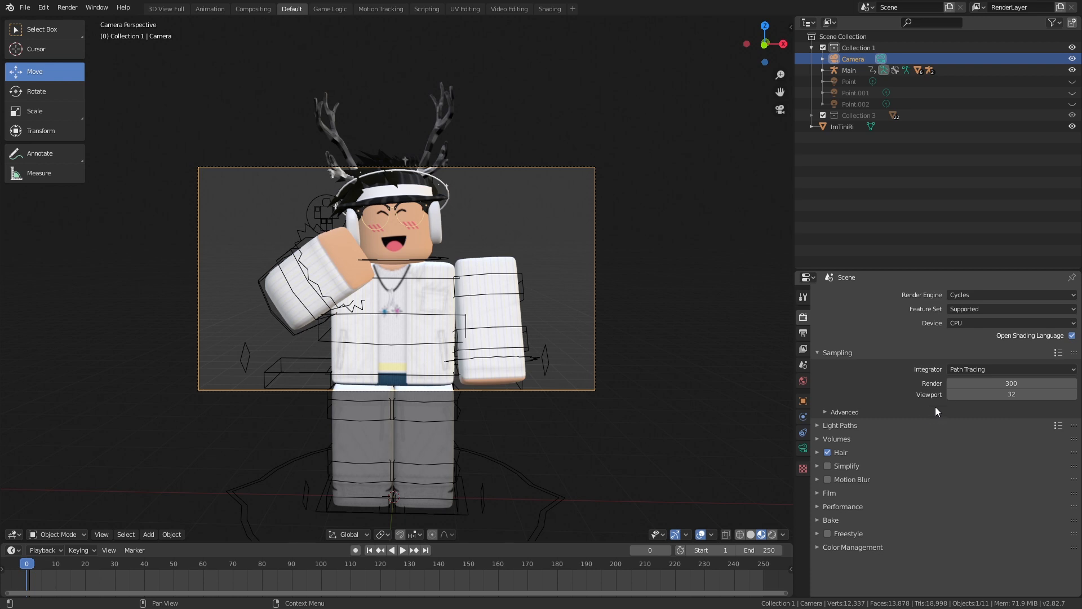
Enable the Transparent option in the Film render settings
{"action": "left_click", "coordinate": [772, 534]}
{"action": "left_click", "coordinate": [827, 493]}
{"action": "scroll", "coordinate": [840, 440], "scroll_direction": "down", "scroll_amount": 2}
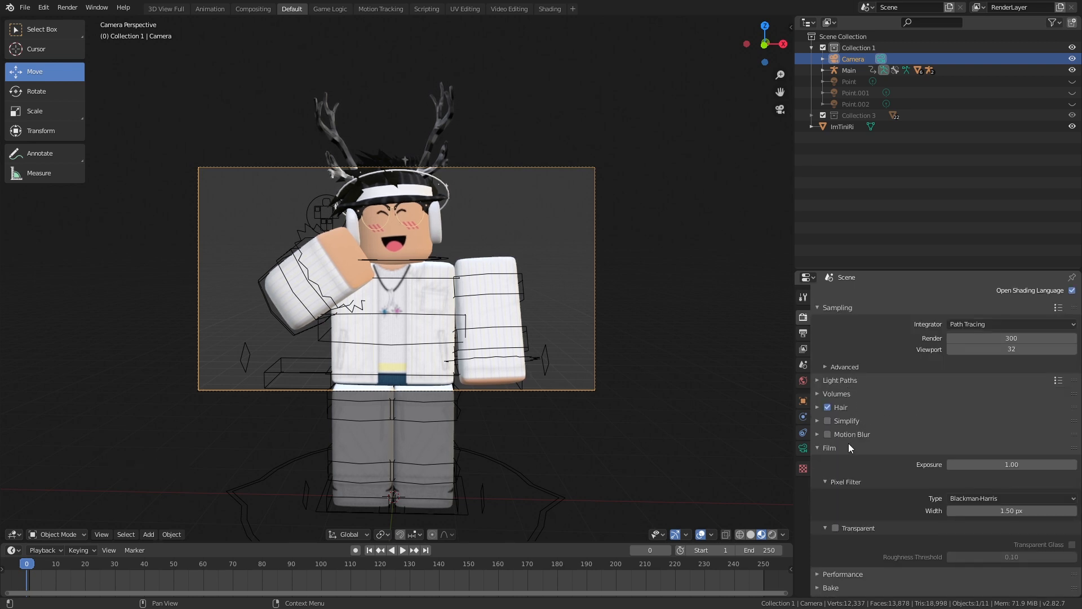
{"action": "scroll", "coordinate": [847, 443], "scroll_direction": "down", "scroll_amount": 1}
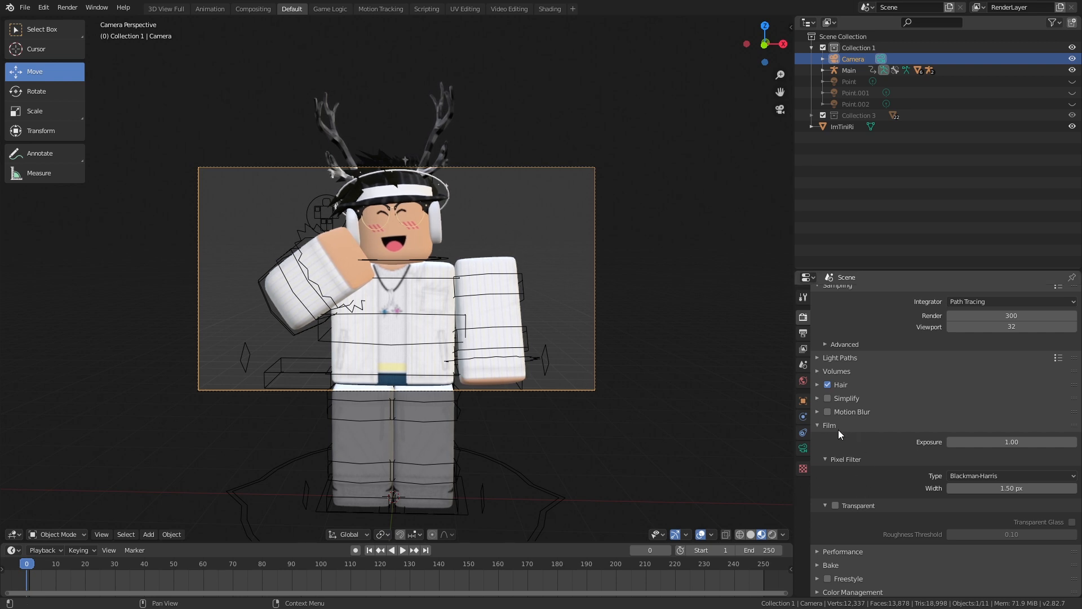
{"action": "left_click", "coordinate": [839, 506]}
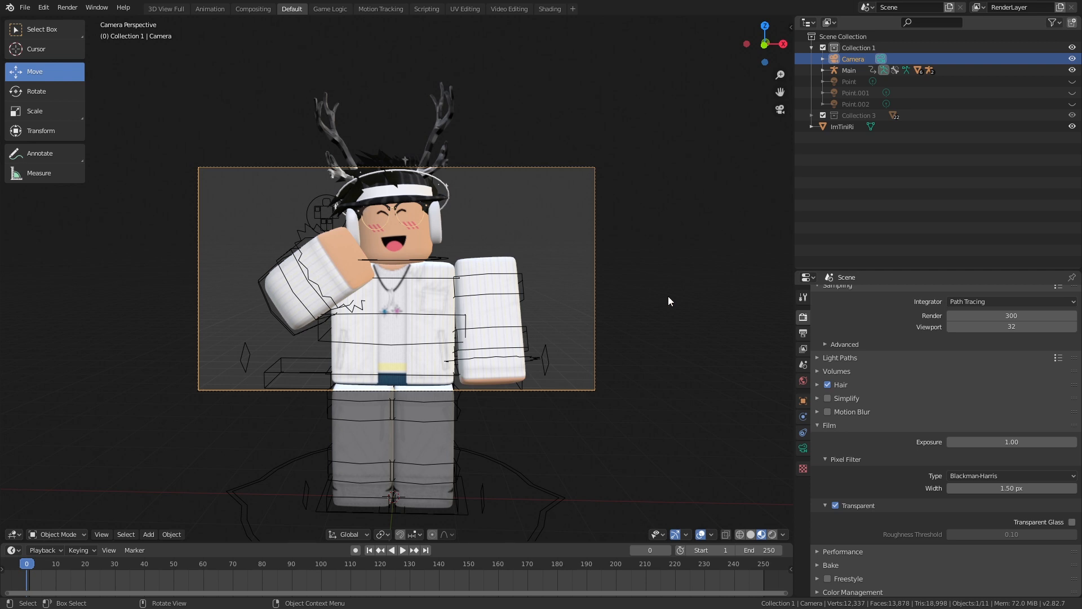
{"action": "scroll", "coordinate": [914, 367], "scroll_direction": "down", "scroll_amount": 3}
{"action": "scroll", "coordinate": [912, 363], "scroll_direction": "up", "scroll_amount": 3}
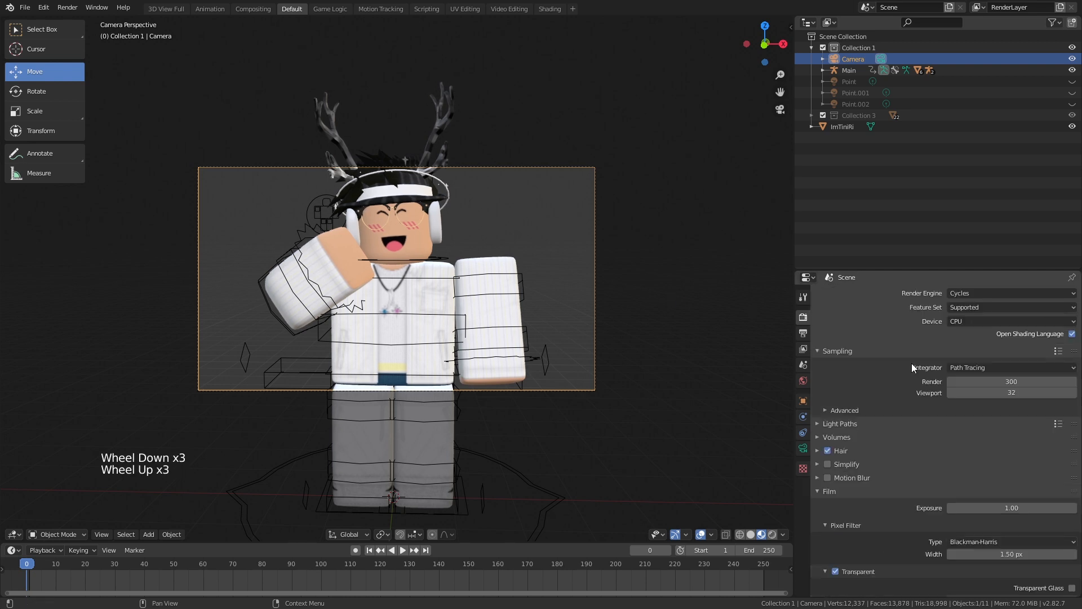
{"action": "scroll", "coordinate": [909, 363], "scroll_direction": "down", "scroll_amount": 4}
{"action": "scroll", "coordinate": [894, 383], "scroll_direction": "up", "scroll_amount": 5}
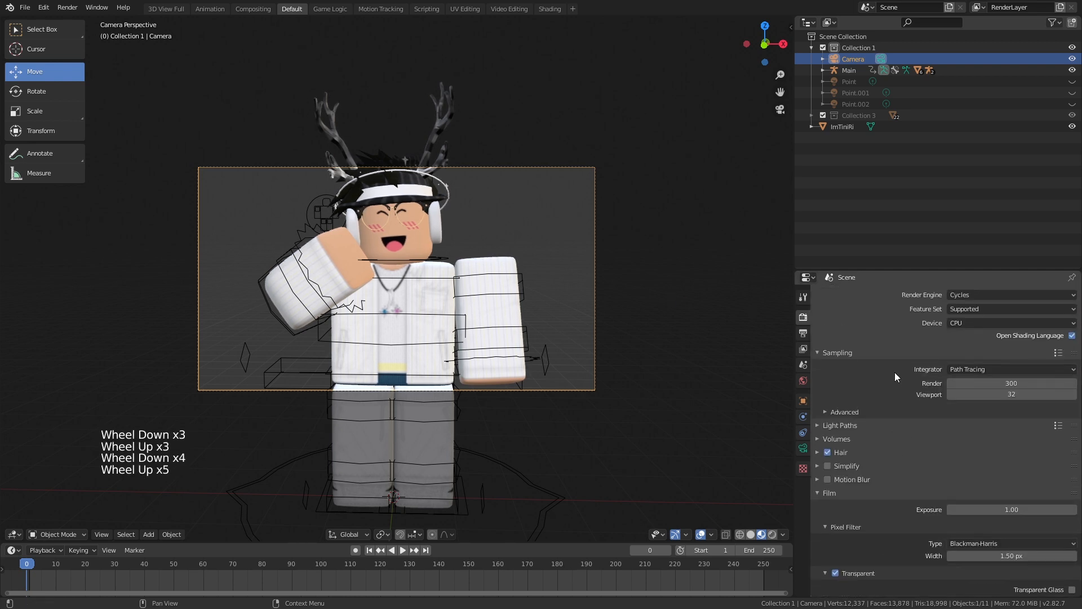
Set the render resolution to 1500 × 1500 px and reposition the camera so the whole avatar fits the square frame
{"action": "left_click", "coordinate": [807, 333]}
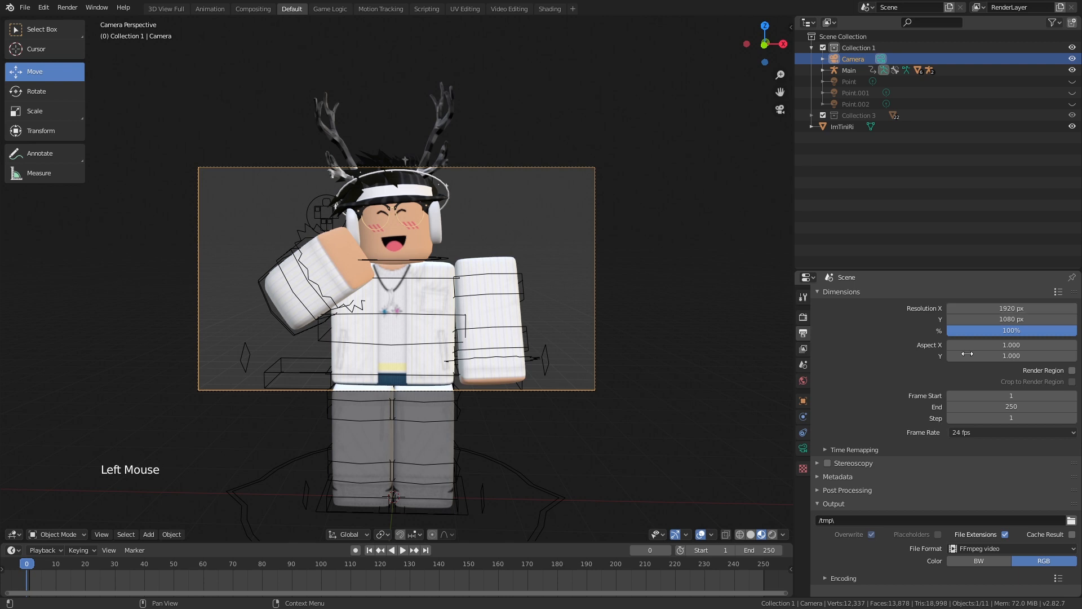
{"action": "left_click", "coordinate": [960, 309]}
{"action": "left_click", "coordinate": [1006, 336]}
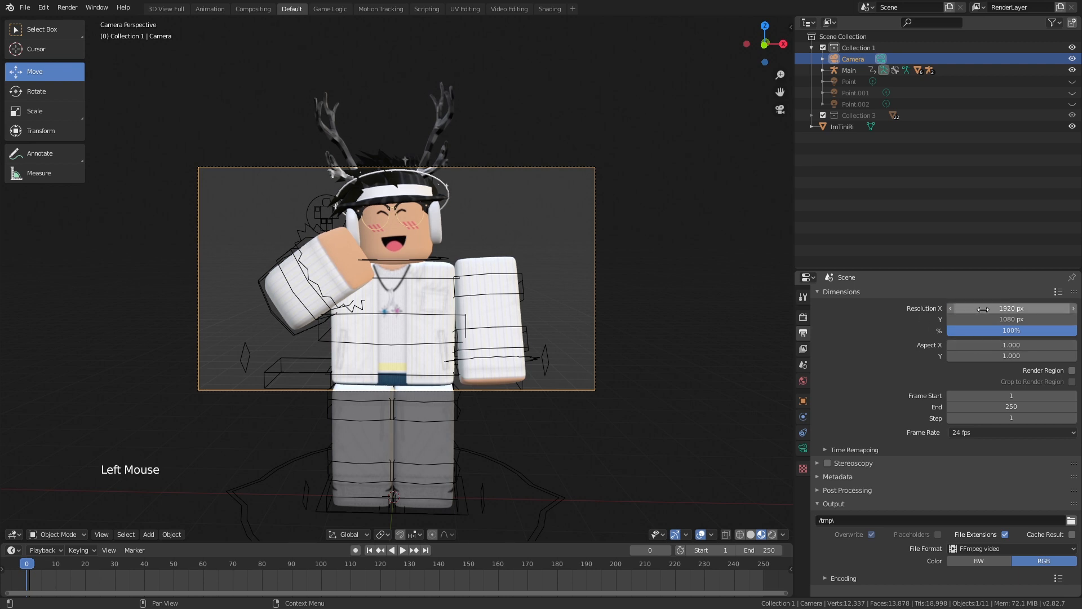
{"action": "double_click", "coordinate": [951, 308]}
{"action": "left_click", "coordinate": [920, 316]}
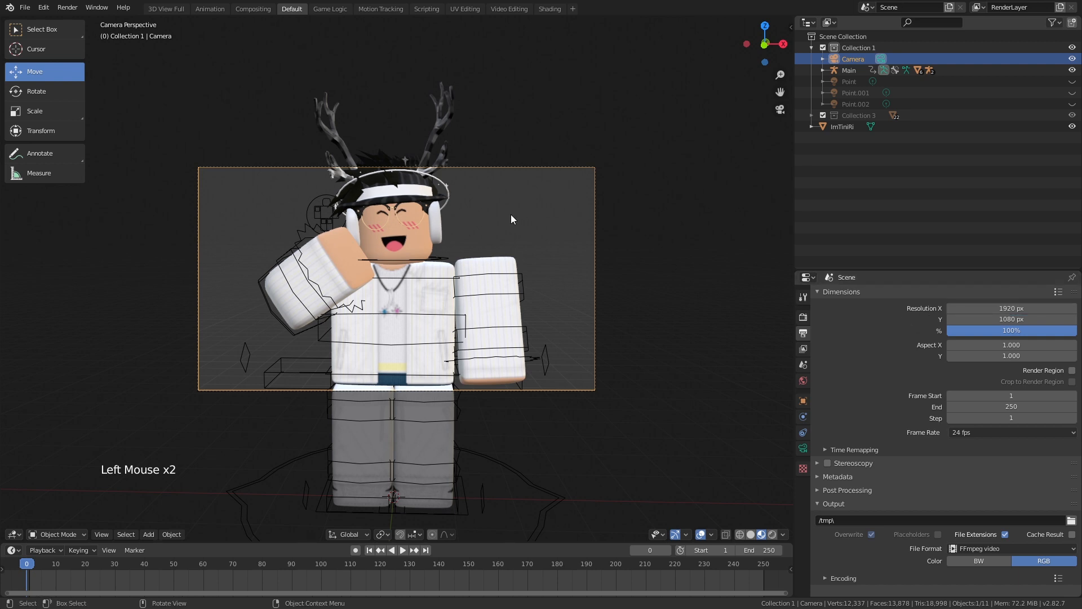
{"action": "left_click", "coordinate": [958, 308]}
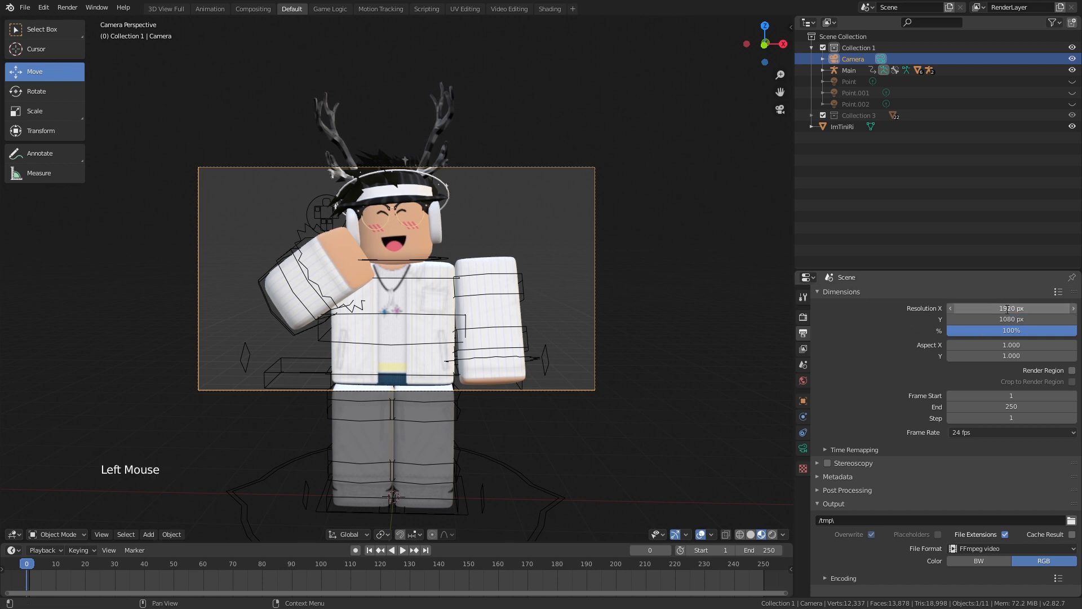
{"action": "type", "text": "1500"}
{"action": "left_click", "coordinate": [917, 309]}
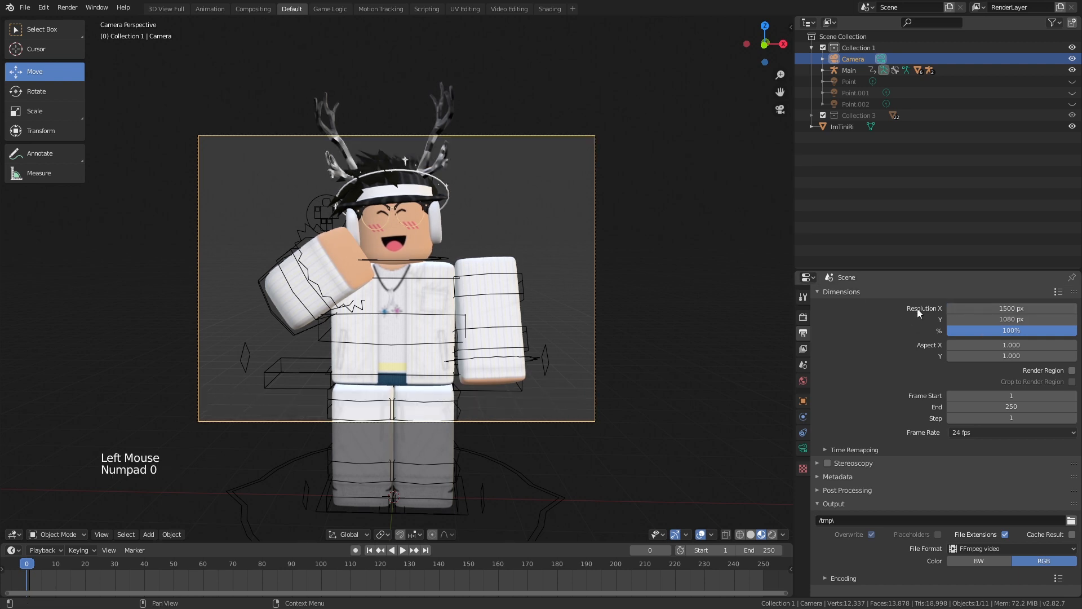
{"action": "left_click", "coordinate": [981, 318]}
{"action": "type", "text": "1500"}
{"action": "key", "text": "Return"}
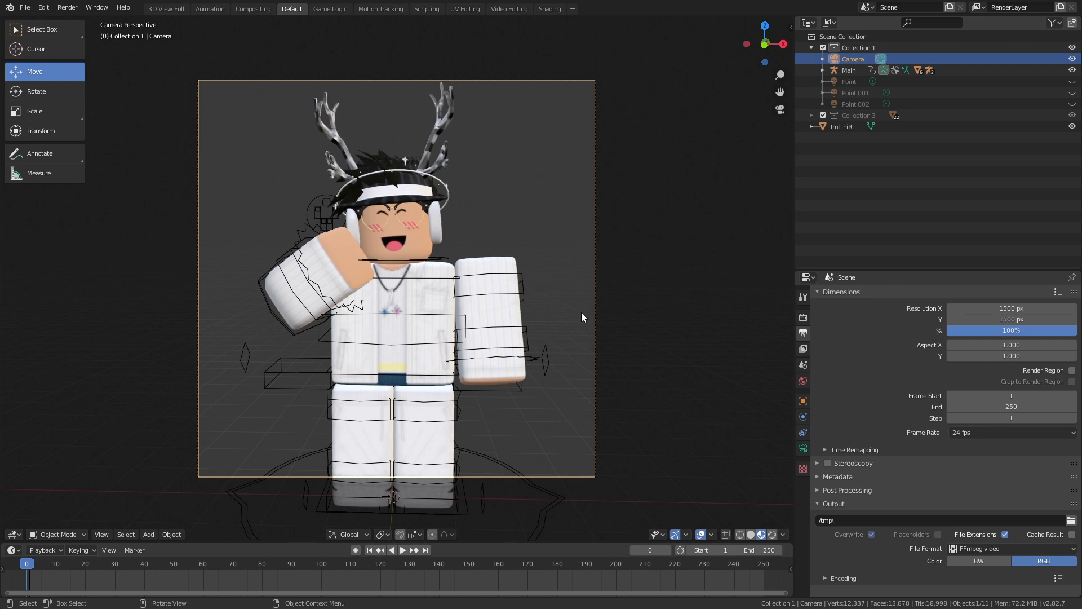
{"action": "key", "text": "shift+grave"}
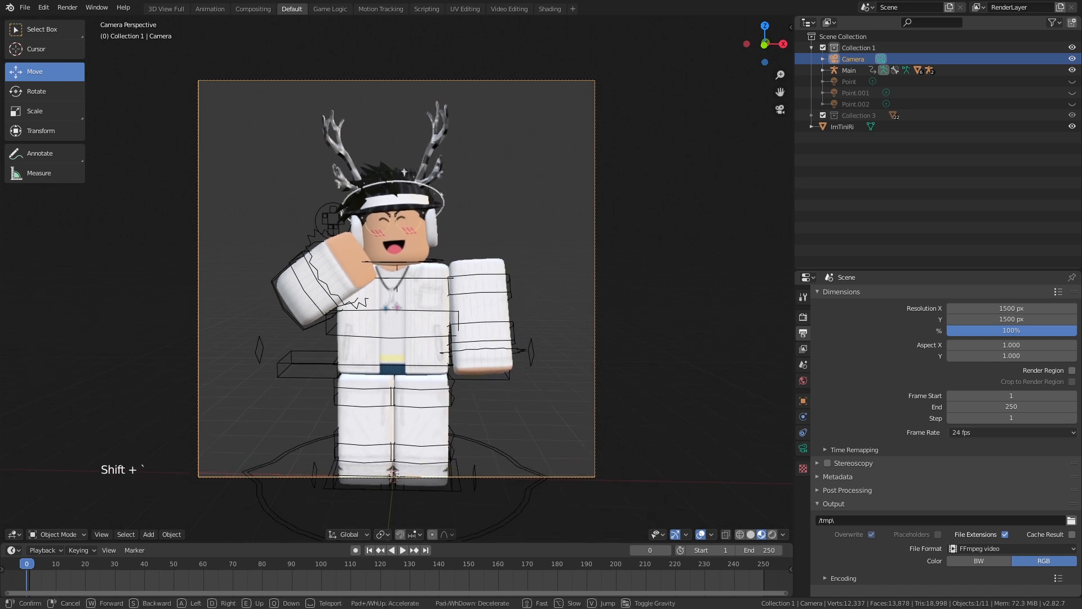
{"action": "left_click", "coordinate": [396, 278]}
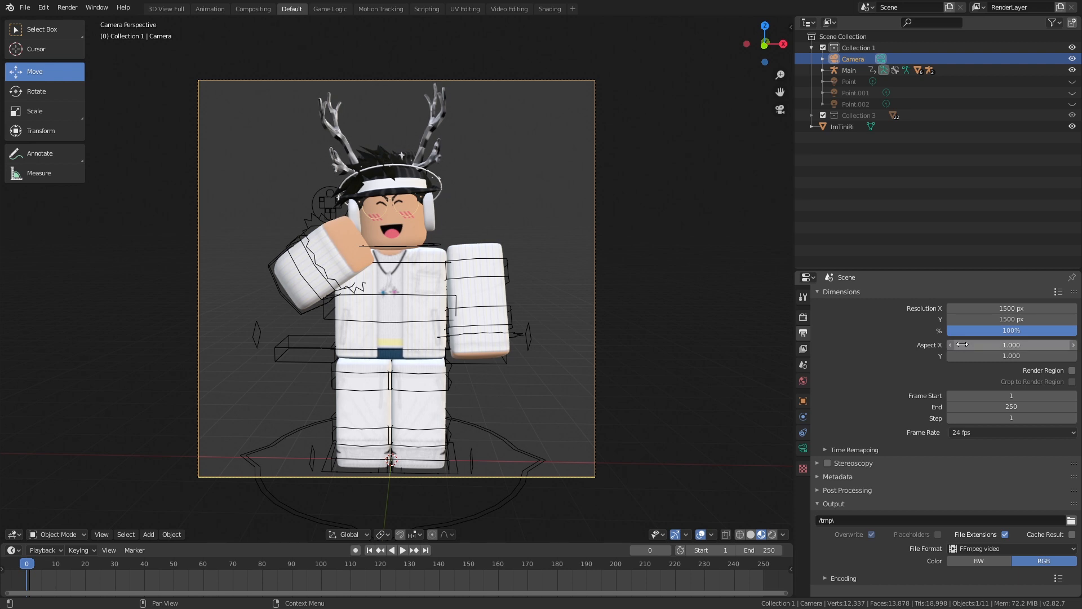
Set the output file format to PNG
{"action": "scroll", "coordinate": [896, 355], "scroll_direction": "down", "scroll_amount": 3}
{"action": "scroll", "coordinate": [902, 369], "scroll_direction": "up", "scroll_amount": 1}
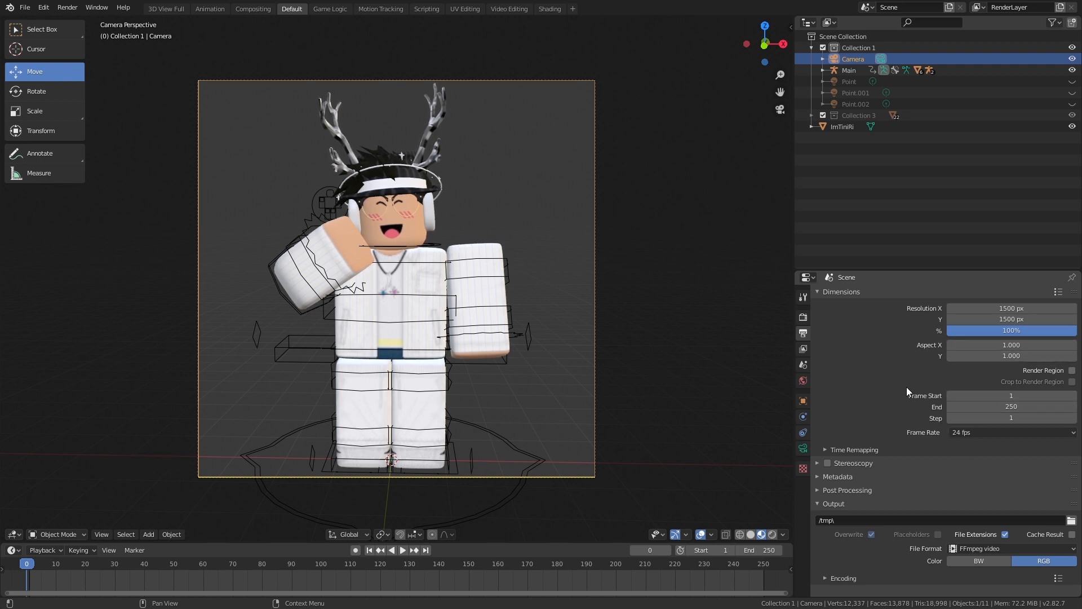
{"action": "scroll", "coordinate": [905, 417], "scroll_direction": "down", "scroll_amount": 2}
{"action": "scroll", "coordinate": [913, 538], "scroll_direction": "down", "scroll_amount": 2}
{"action": "left_click", "coordinate": [978, 550]}
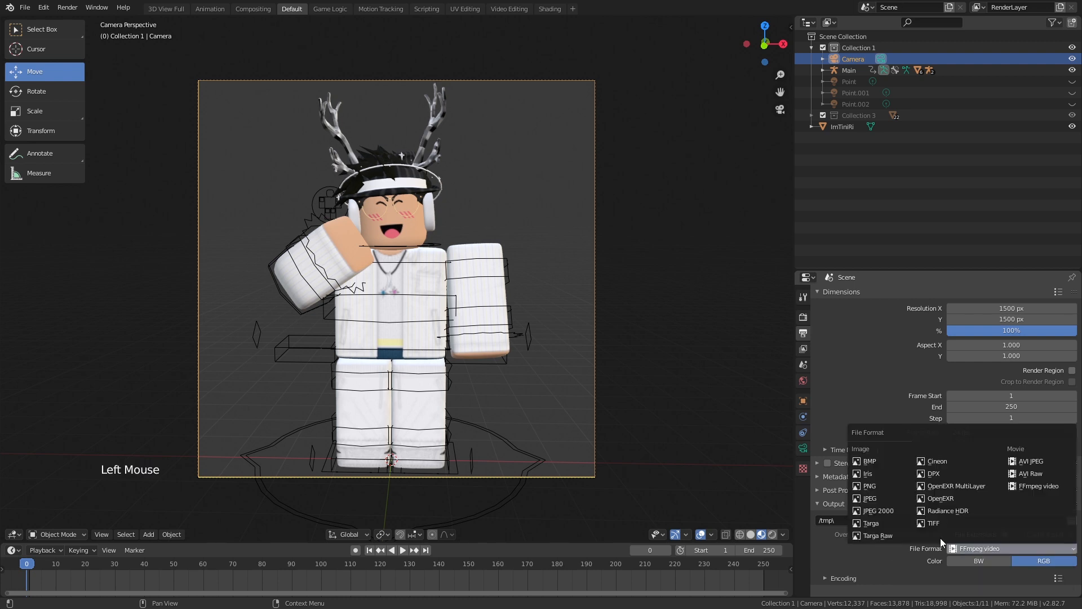
{"action": "left_click", "coordinate": [871, 486]}
{"action": "scroll", "coordinate": [966, 532], "scroll_direction": "down", "scroll_amount": 3}
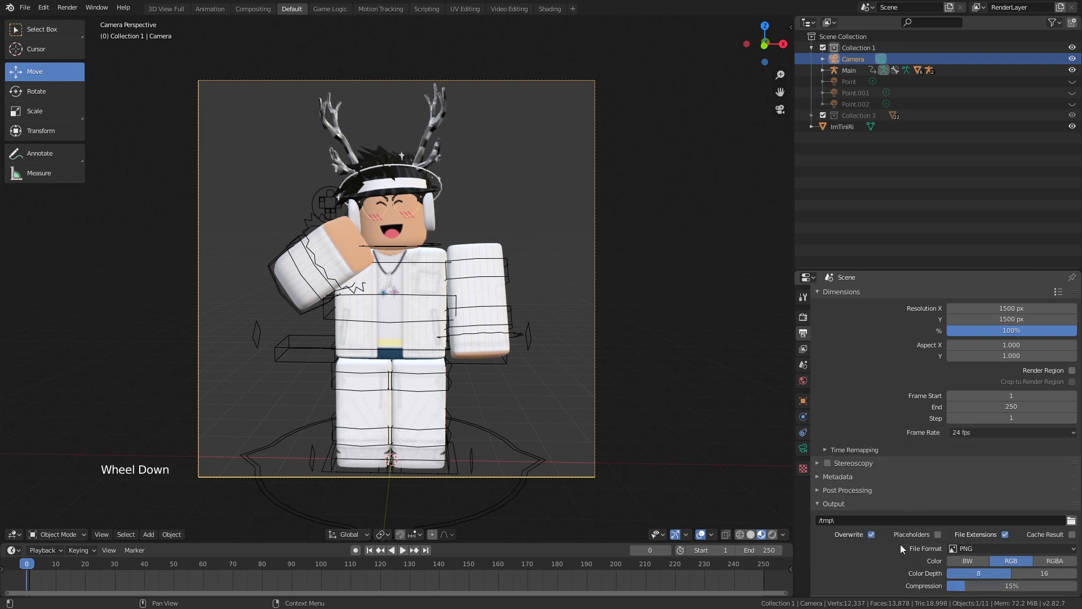
{"action": "left_click", "coordinate": [958, 548]}
{"action": "left_click", "coordinate": [874, 484]}
Switch the output file format to JPEG and back to PNG
{"action": "left_click", "coordinate": [975, 549]}
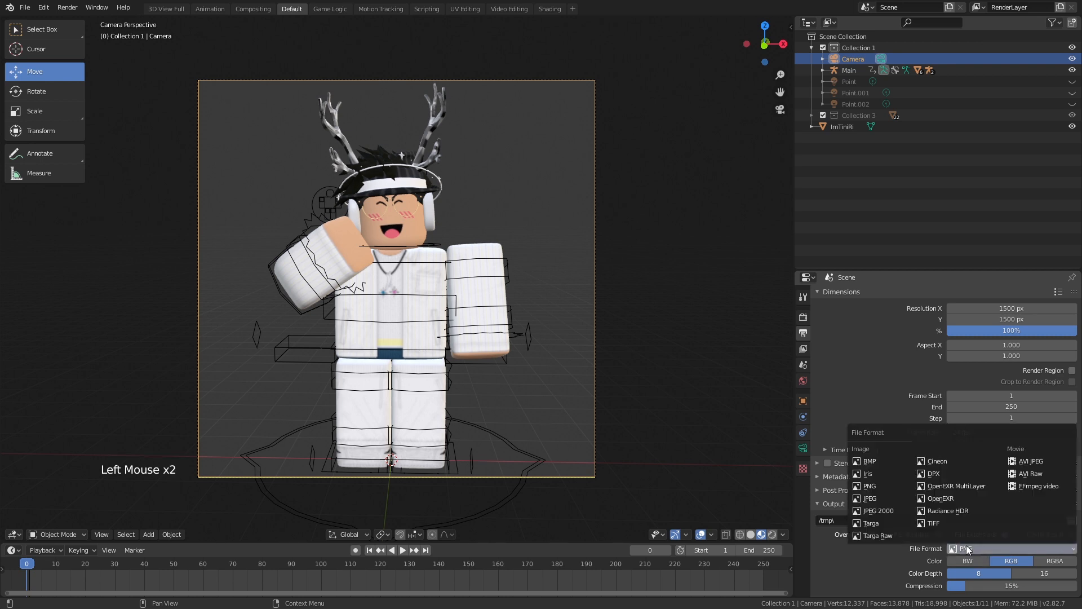
{"action": "scroll", "coordinate": [877, 489], "scroll_direction": "down", "scroll_amount": 2}
{"action": "left_click", "coordinate": [876, 495]}
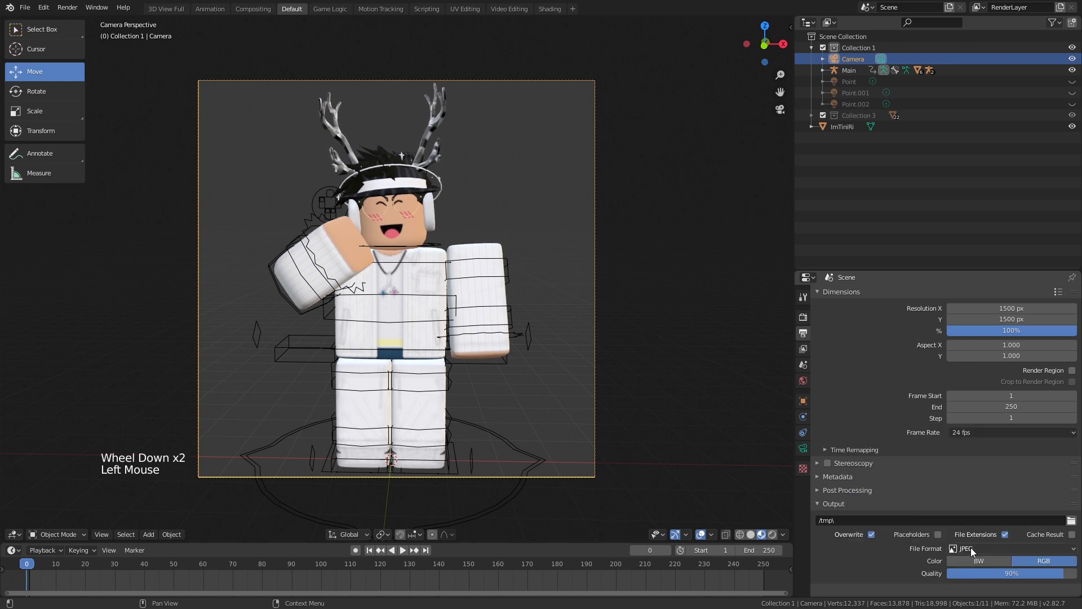
{"action": "left_click", "coordinate": [971, 549]}
{"action": "left_click", "coordinate": [881, 485]}
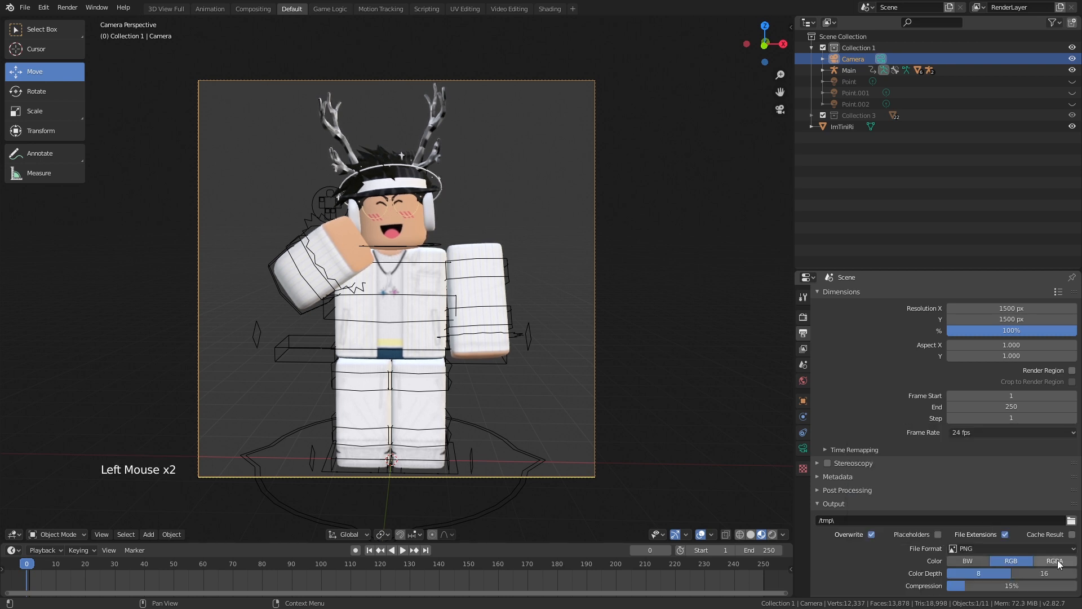
Set the color mode of the PNG output to RGBA
{"action": "left_click", "coordinate": [1057, 561]}
{"action": "scroll", "coordinate": [940, 572], "scroll_direction": "down", "scroll_amount": 3}
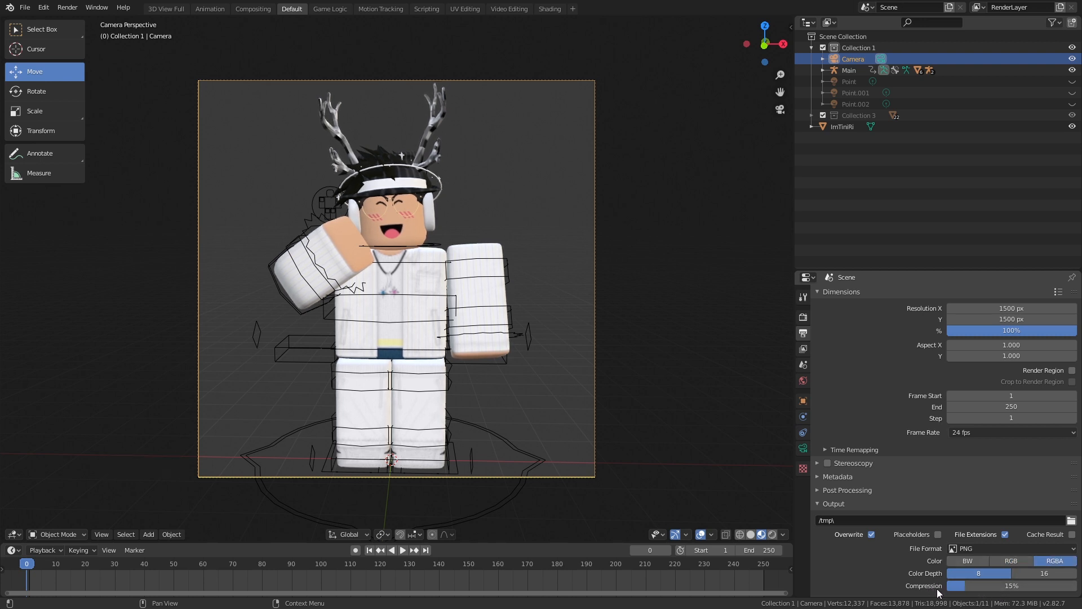
{"action": "scroll", "coordinate": [914, 401], "scroll_direction": "up", "scroll_amount": 3}
Enable the Denoising Data pass for the render layer
{"action": "left_click", "coordinate": [803, 348]}
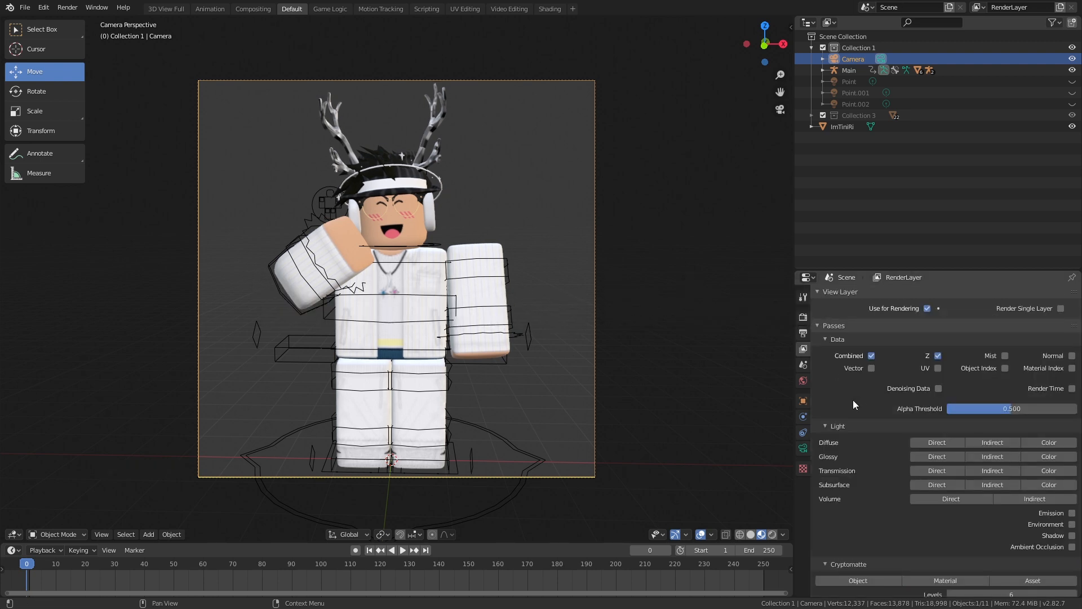
{"action": "scroll", "coordinate": [854, 400], "scroll_direction": "down", "scroll_amount": 6}
{"action": "scroll", "coordinate": [853, 400], "scroll_direction": "up", "scroll_amount": 7}
{"action": "scroll", "coordinate": [853, 400], "scroll_direction": "down", "scroll_amount": 5}
{"action": "scroll", "coordinate": [853, 400], "scroll_direction": "down", "scroll_amount": 3}
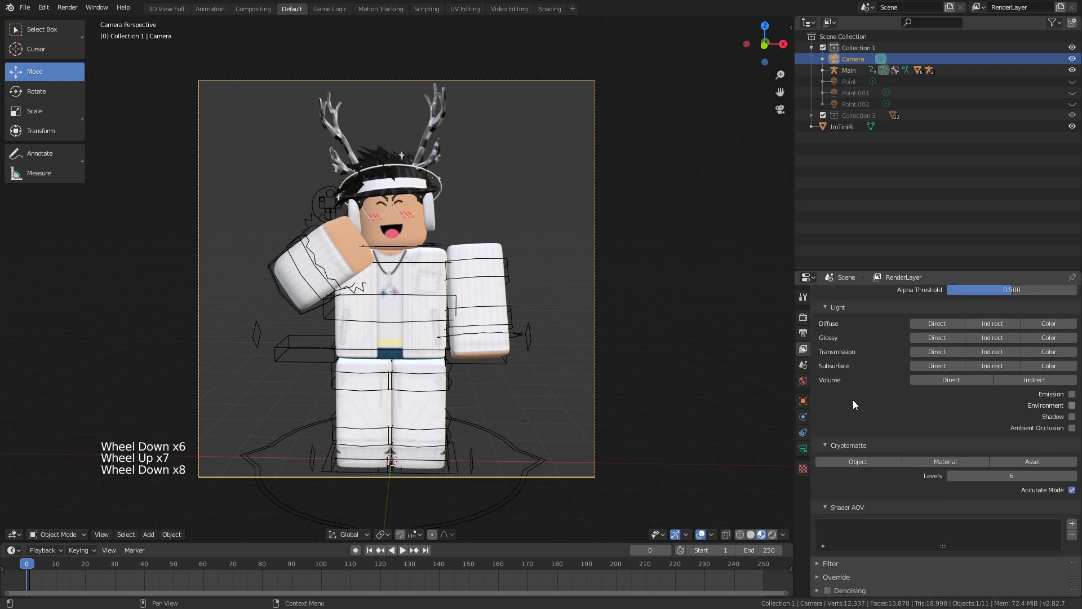
{"action": "scroll", "coordinate": [853, 400], "scroll_direction": "up", "scroll_amount": 8}
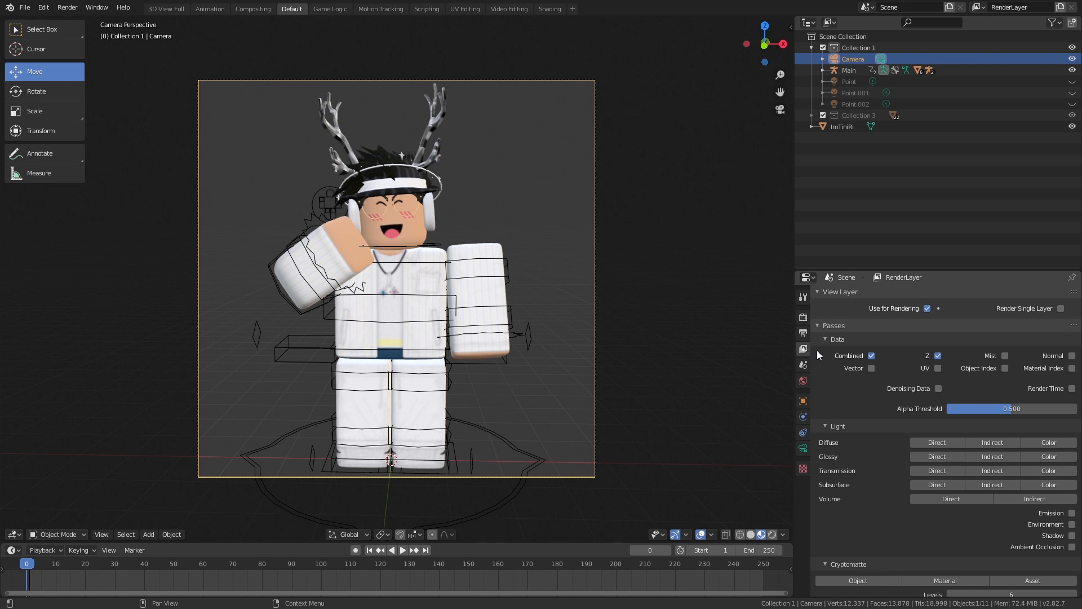
{"action": "left_click", "coordinate": [938, 388]}
Turn on Denoising for the render layer
{"action": "scroll", "coordinate": [892, 402], "scroll_direction": "down", "scroll_amount": 8}
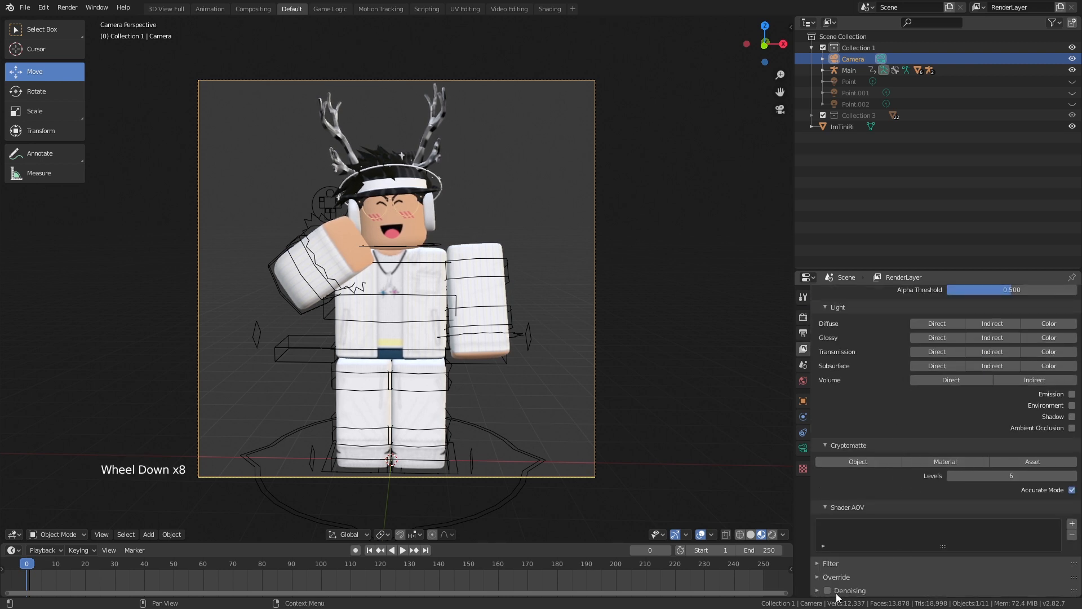
{"action": "left_click", "coordinate": [831, 590]}
{"action": "scroll", "coordinate": [896, 490], "scroll_direction": "up", "scroll_amount": 8}
{"action": "scroll", "coordinate": [870, 563], "scroll_direction": "down", "scroll_amount": 8}
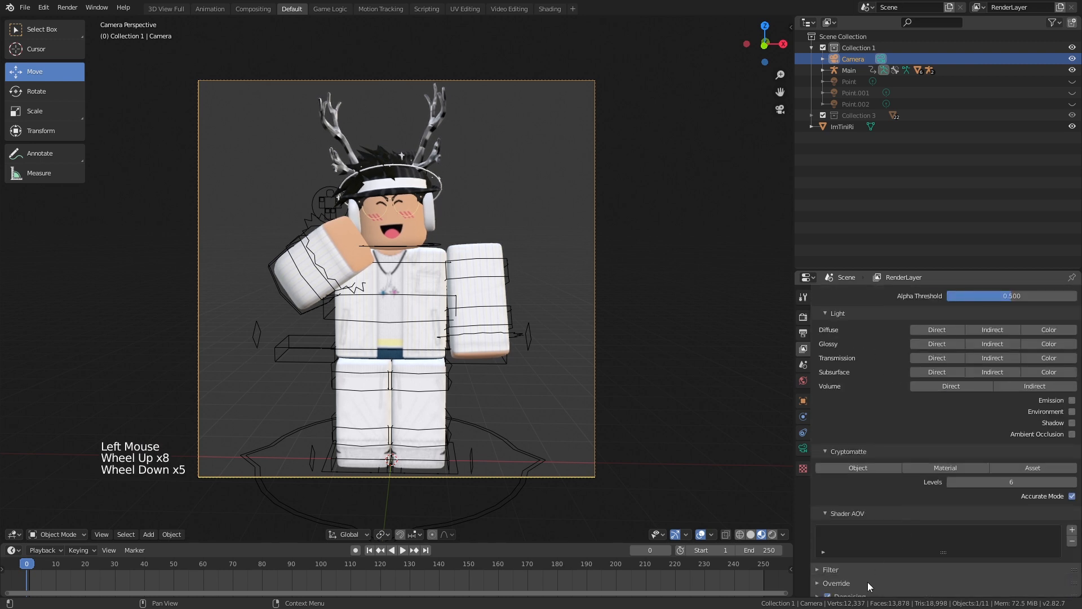
{"action": "scroll", "coordinate": [881, 535], "scroll_direction": "up", "scroll_amount": 4}
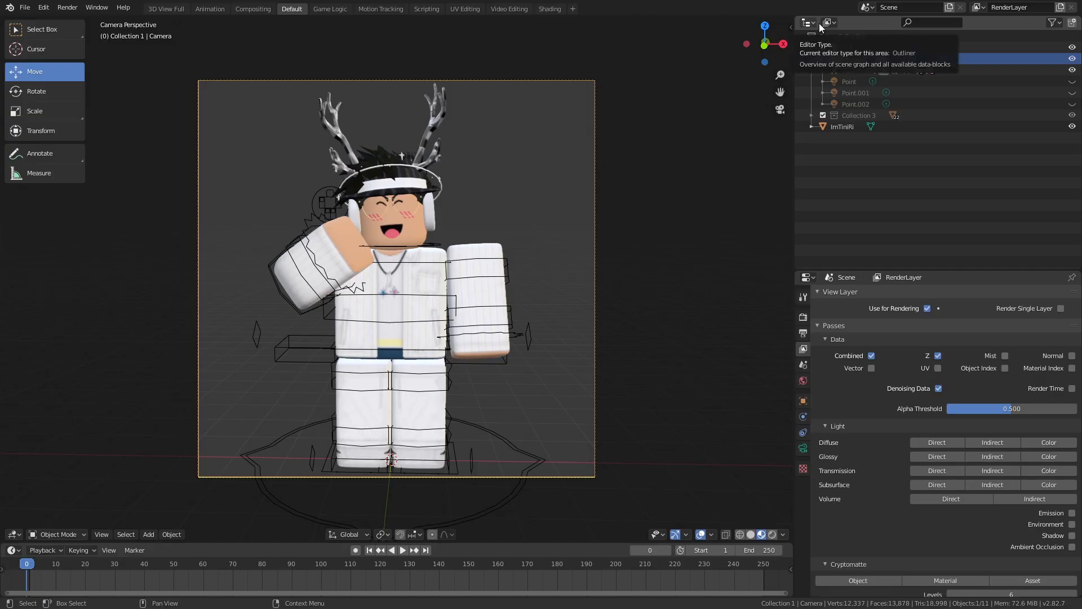
Switch the Outliner area to the Compositor editor and enable Use Nodes
{"action": "left_click", "coordinate": [479, 85]}
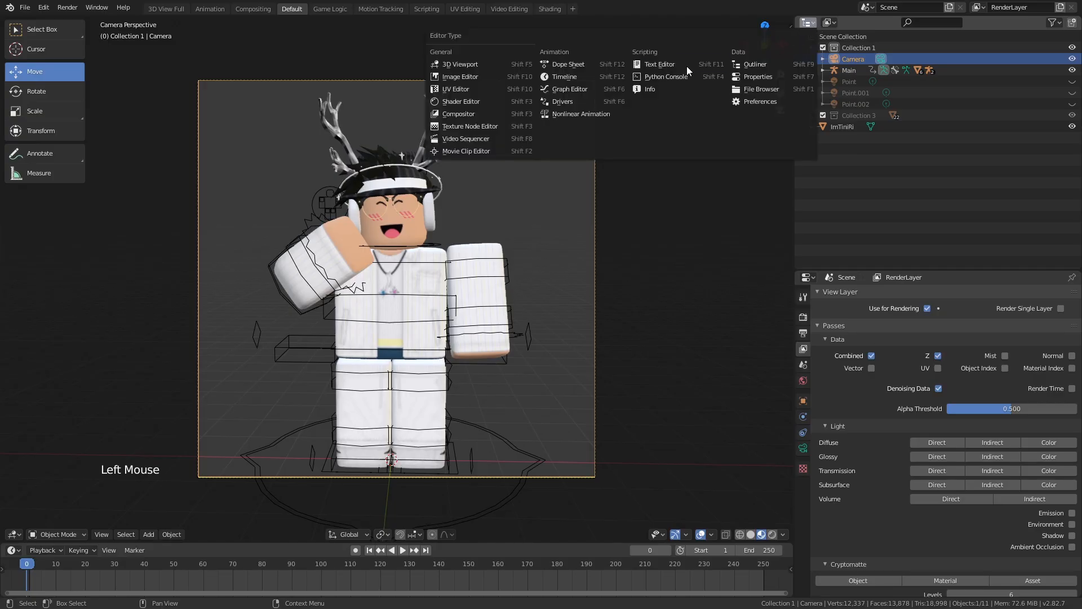
{"action": "left_click", "coordinate": [465, 114]}
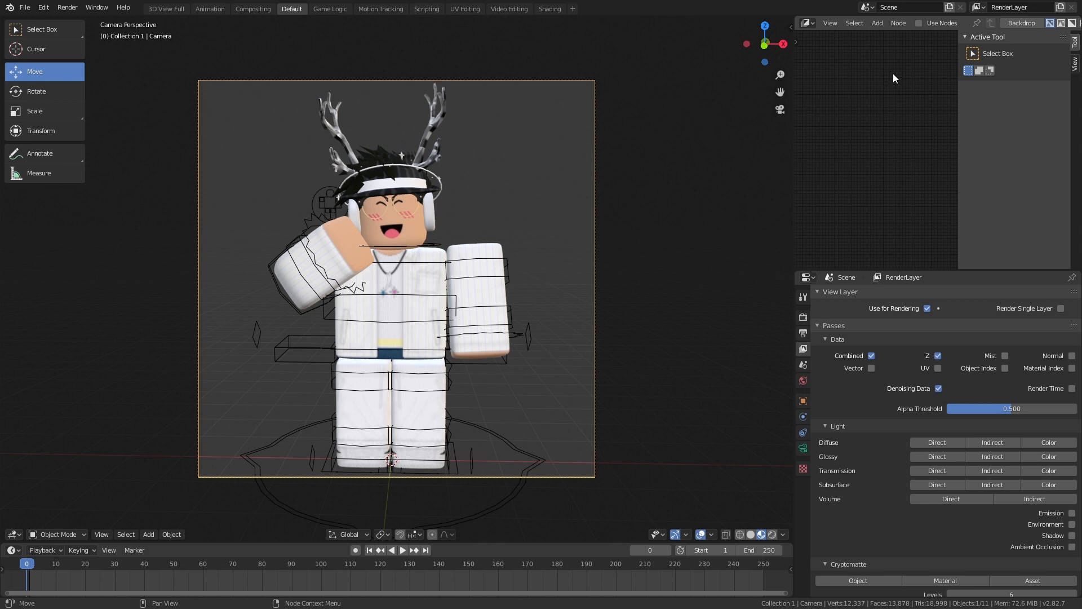
{"action": "left_click", "coordinate": [918, 23]}
{"action": "scroll", "coordinate": [884, 116], "scroll_direction": "up", "scroll_amount": 12}
{"action": "scroll", "coordinate": [885, 112], "scroll_direction": "down", "scroll_amount": 4}
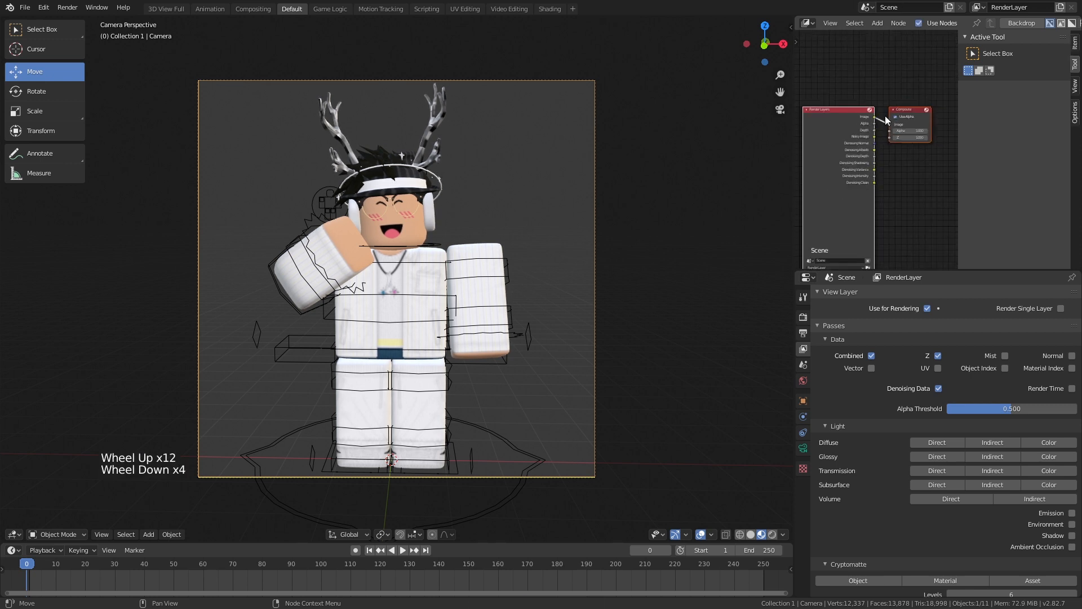
{"action": "scroll", "coordinate": [899, 93], "scroll_direction": "up", "scroll_amount": 4}
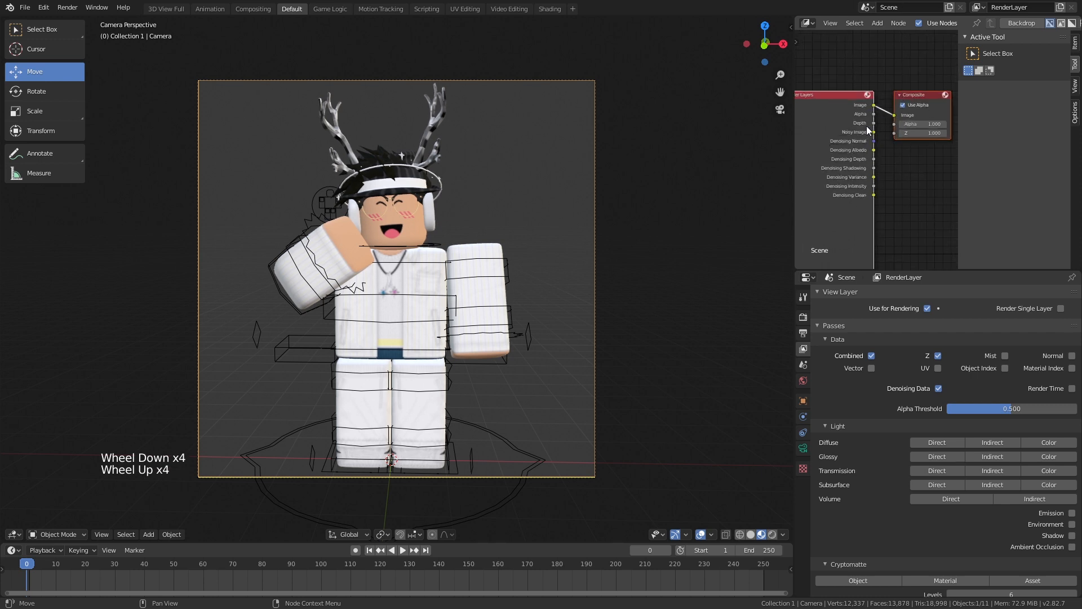
Add a Denoise node and insert it between the Render Layers and Composite nodes
{"action": "left_click", "coordinate": [889, 95]}
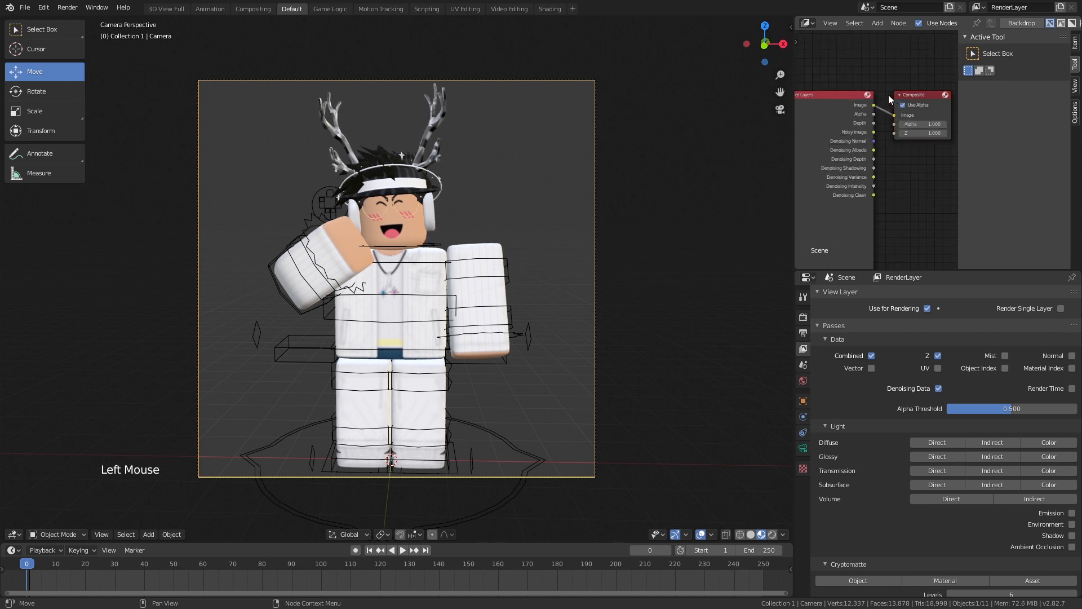
{"action": "key", "text": "shift+a"}
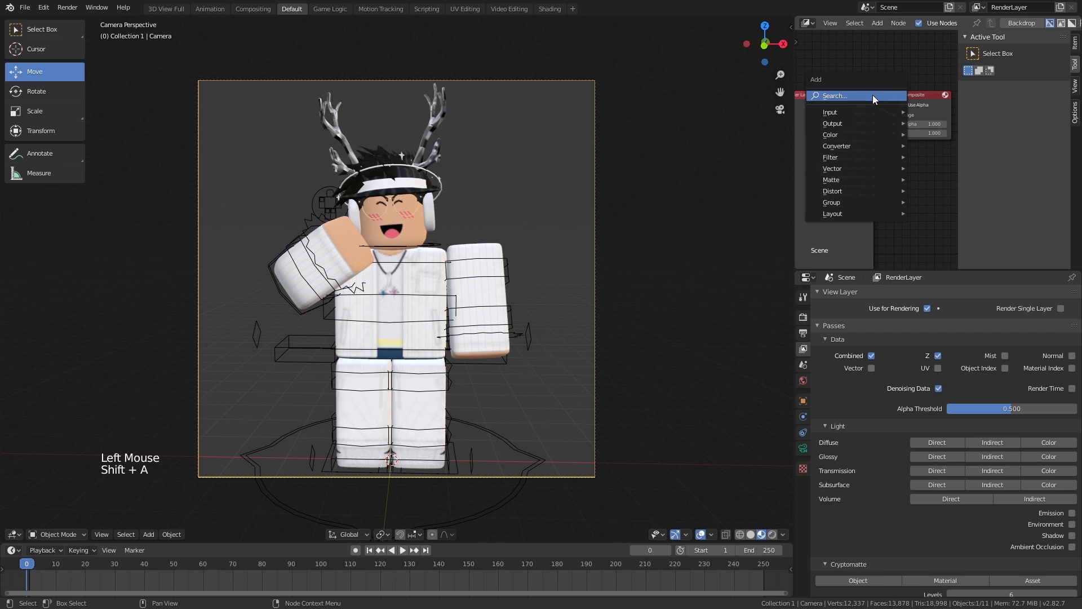
{"action": "left_click", "coordinate": [872, 95]}
{"action": "type", "text": "de"}
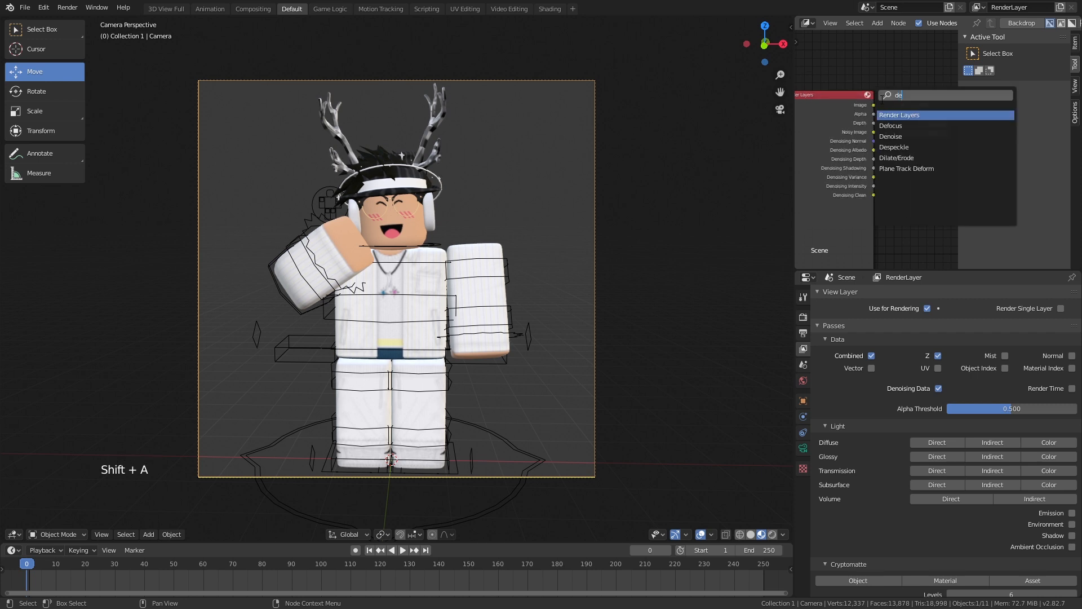
{"action": "type", "text": "noise"}
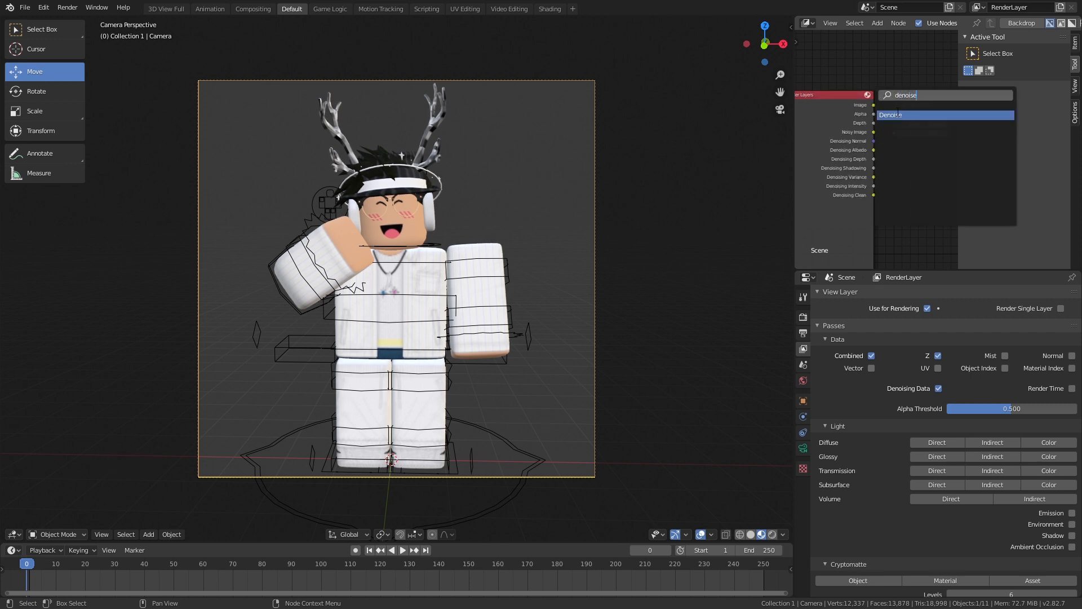
{"action": "left_click", "coordinate": [896, 114]}
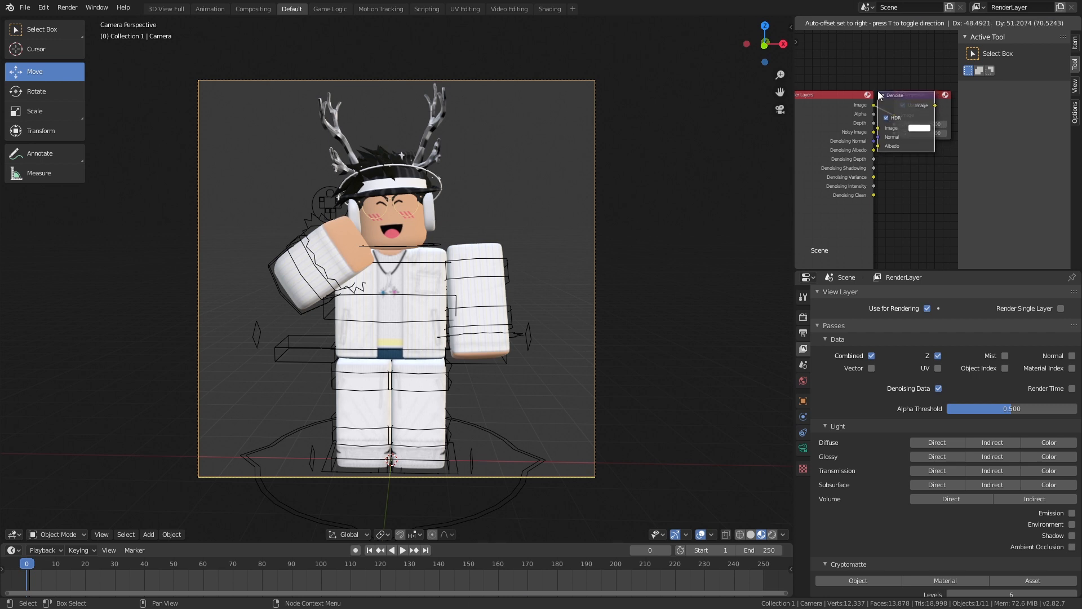
{"action": "left_click", "coordinate": [901, 91]}
Connect the Noisy Image, Denoising Normal and Denoising Albedo outputs to the Denoise node's Image, Normal and Albedo inputs
{"action": "scroll", "coordinate": [907, 76], "scroll_direction": "down", "scroll_amount": 2}
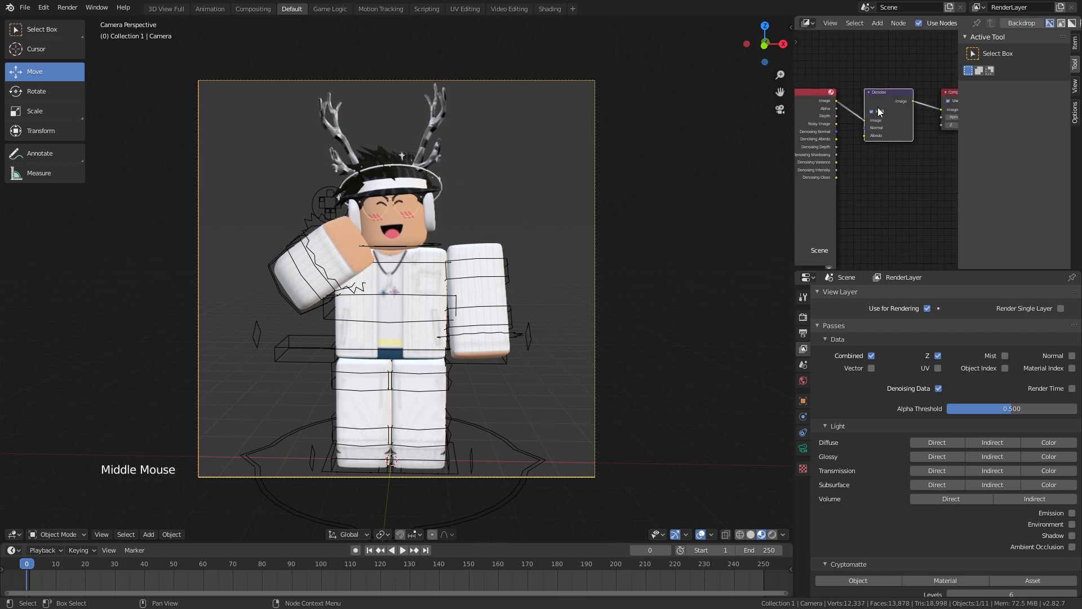
{"action": "scroll", "coordinate": [870, 113], "scroll_direction": "up", "scroll_amount": 3}
{"action": "scroll", "coordinate": [935, 127], "scroll_direction": "down", "scroll_amount": 3}
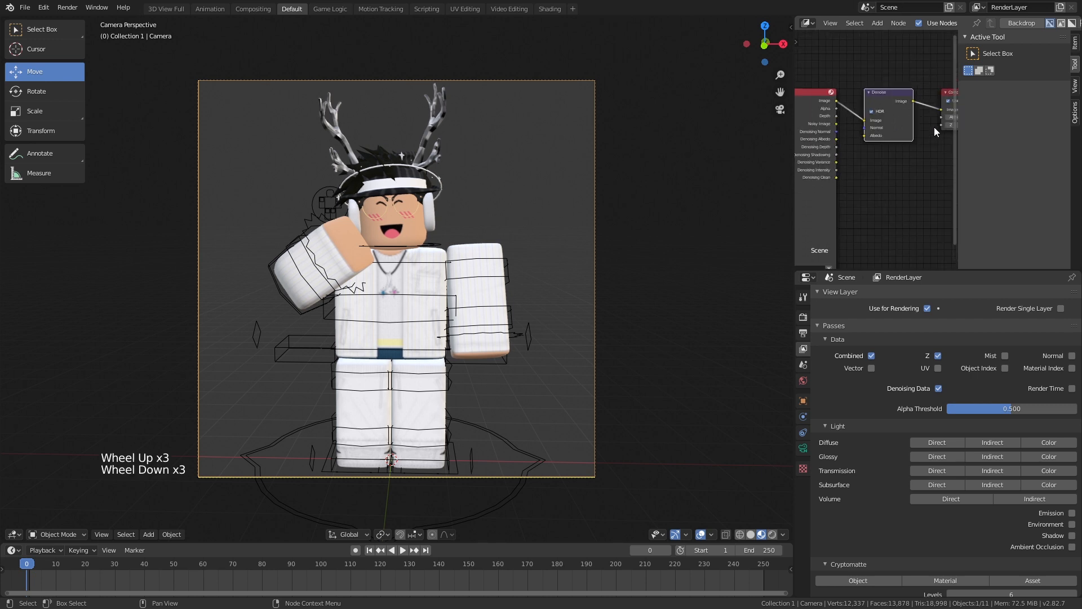
{"action": "middle_click_drag", "start_coordinate": [935, 126], "coordinate": [884, 140]}
{"action": "scroll", "coordinate": [902, 145], "scroll_direction": "up", "scroll_amount": 3}
{"action": "scroll", "coordinate": [886, 141], "scroll_direction": "up", "scroll_amount": 3}
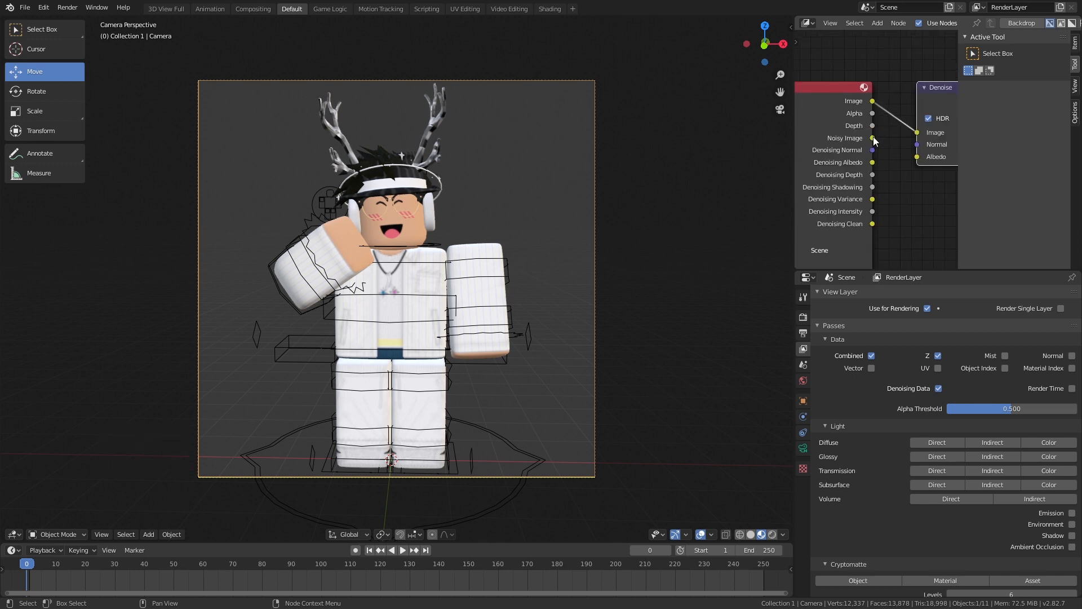
{"action": "left_click_drag", "start_coordinate": [873, 137], "coordinate": [918, 157]}
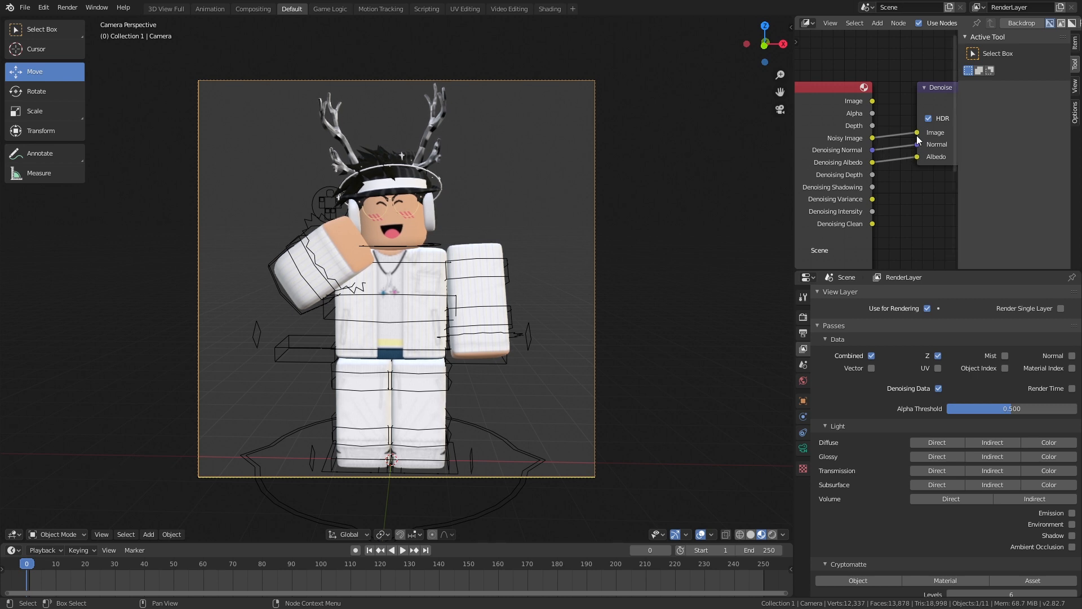
Switch the Compositor area back to the Outliner editor
{"action": "left_click", "coordinate": [809, 23]}
{"action": "left_click", "coordinate": [808, 25]}
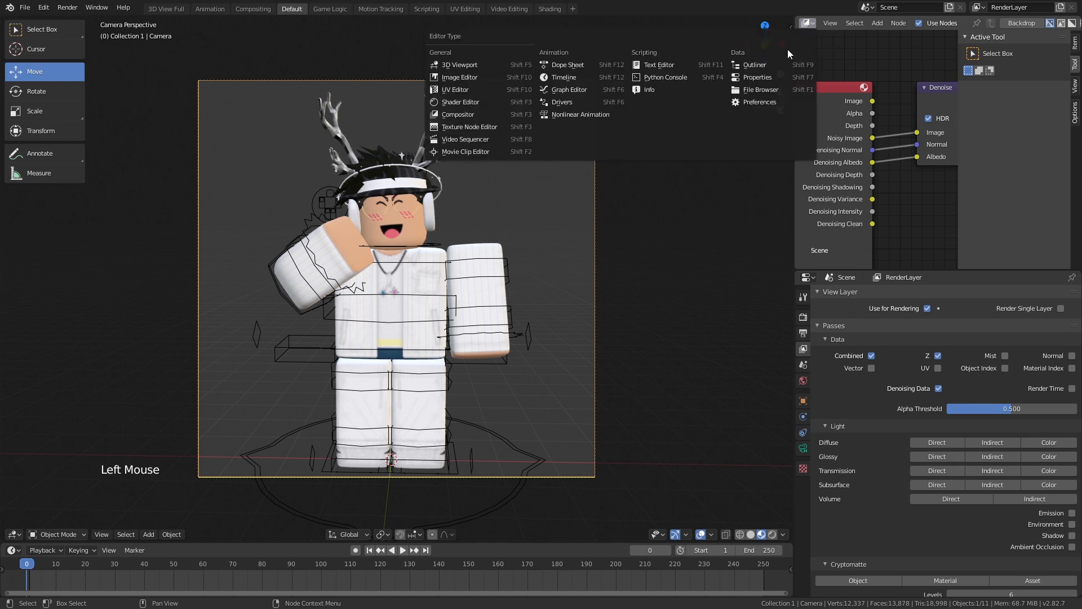
{"action": "left_click", "coordinate": [807, 24]}
{"action": "left_click", "coordinate": [807, 23]}
{"action": "left_click", "coordinate": [763, 63]}
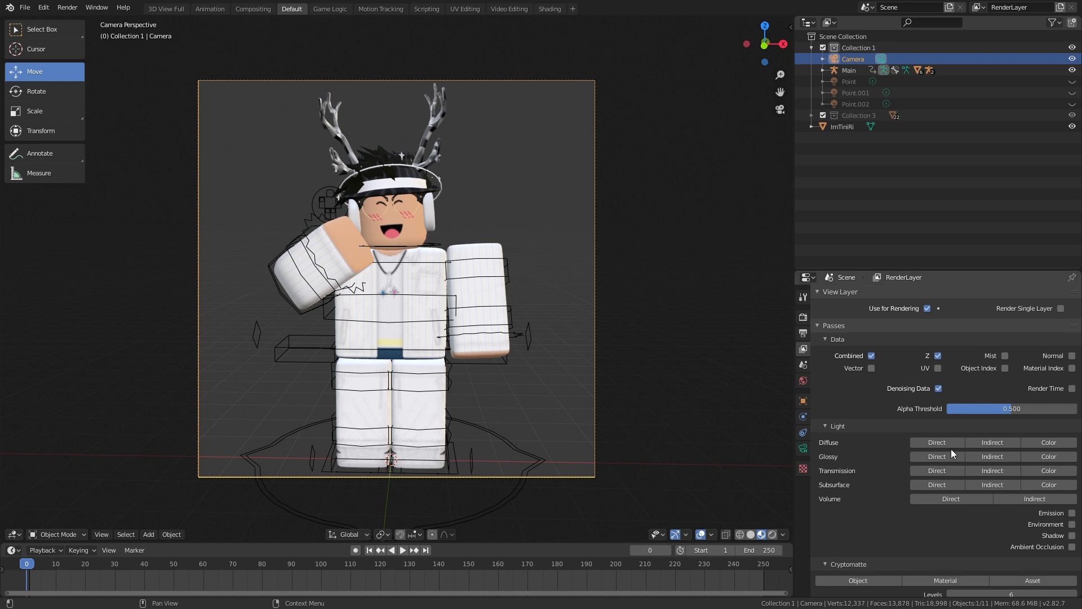
Review the World and Render properties, preview the avatar in Rendered viewport shading, and return to Material Preview
{"action": "left_click", "coordinate": [803, 381]}
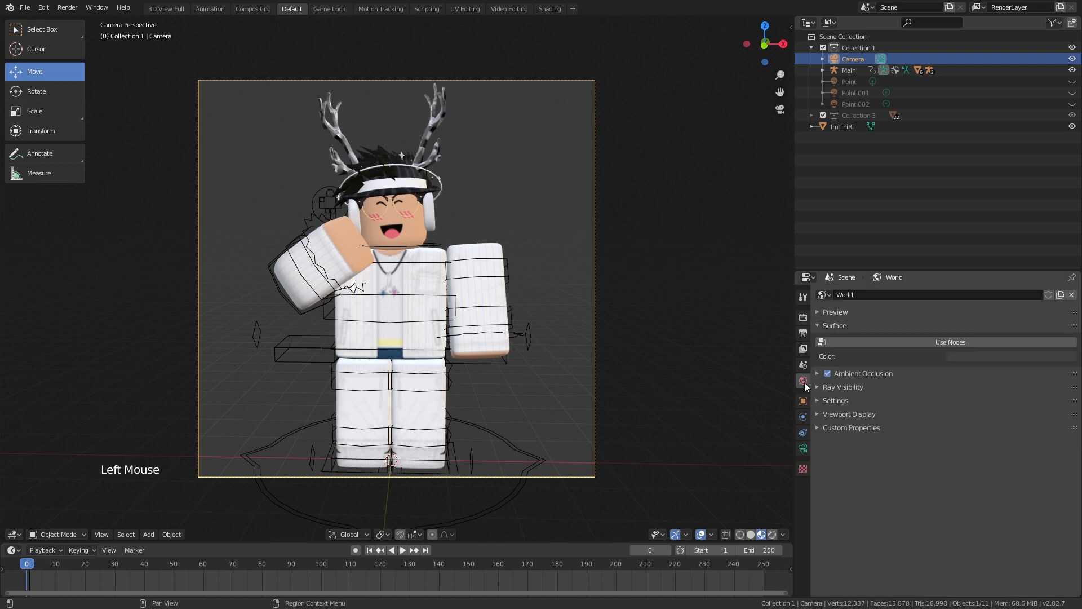
{"action": "left_click", "coordinate": [803, 318]}
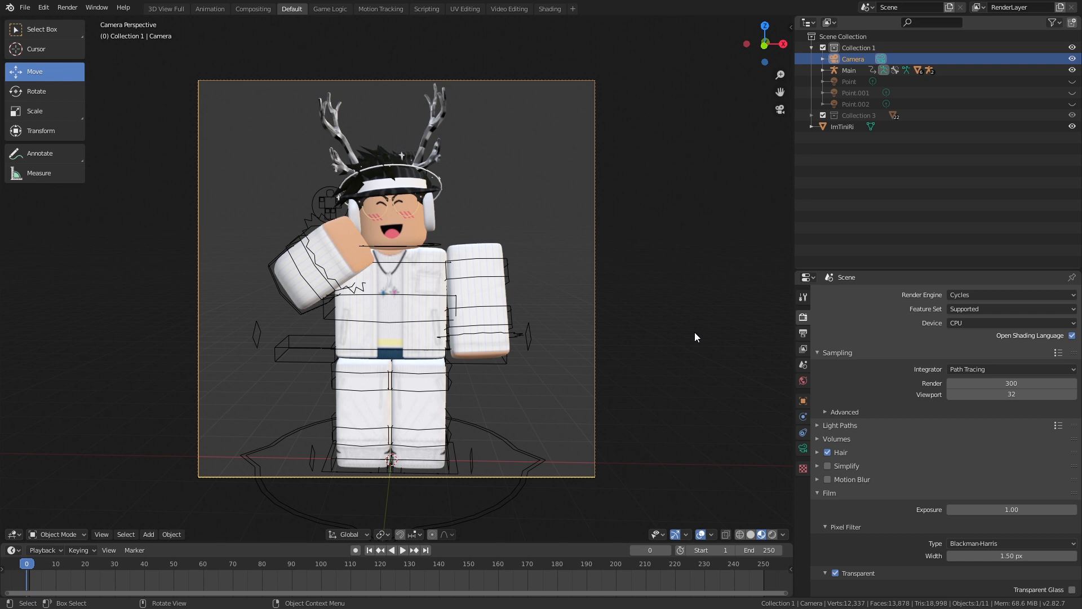
{"action": "left_click", "coordinate": [772, 535]}
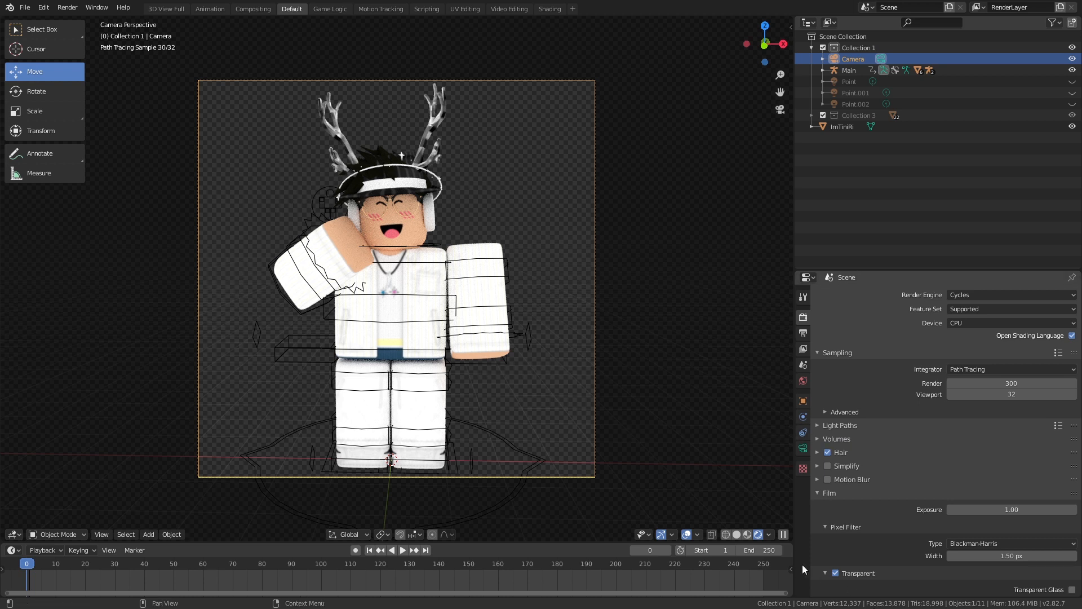
{"action": "left_click", "coordinate": [748, 534]}
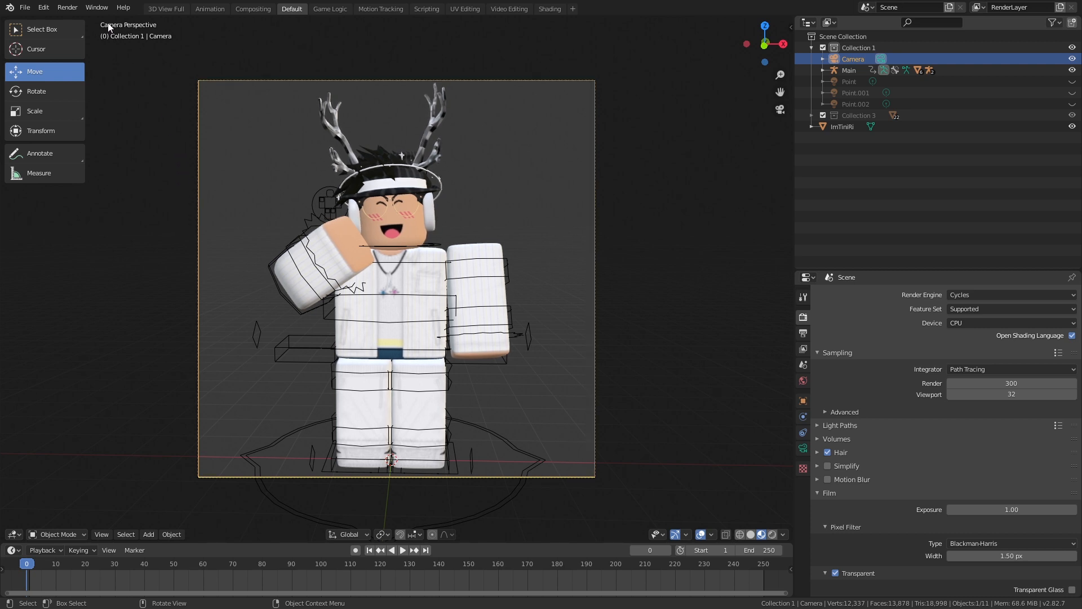
Render the active scene as a still image and move the render window clear of the properties
{"action": "left_click", "coordinate": [68, 8]}
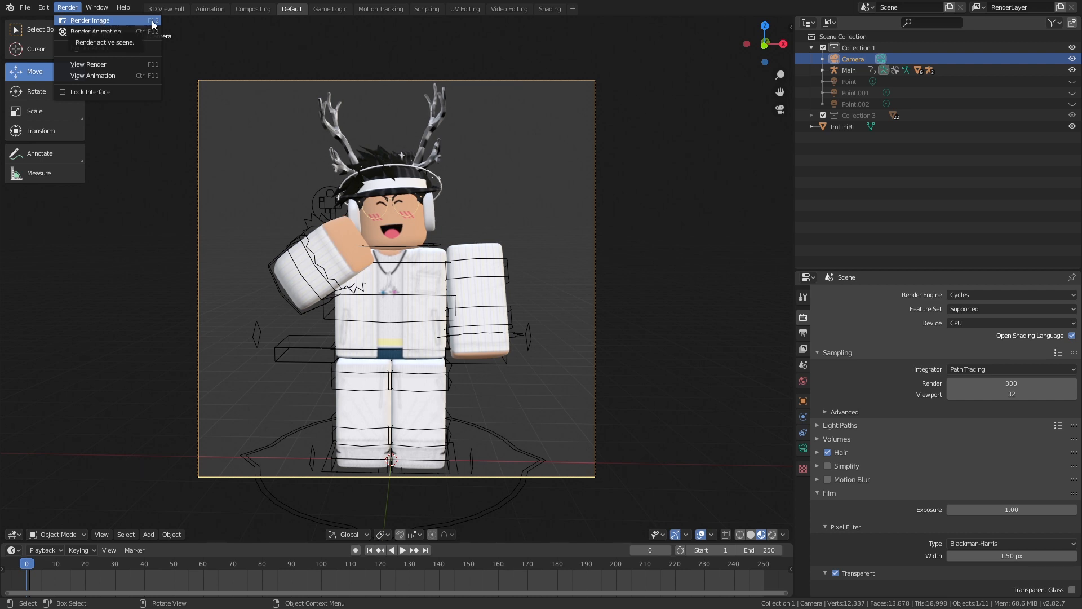
{"action": "left_click", "coordinate": [115, 21]}
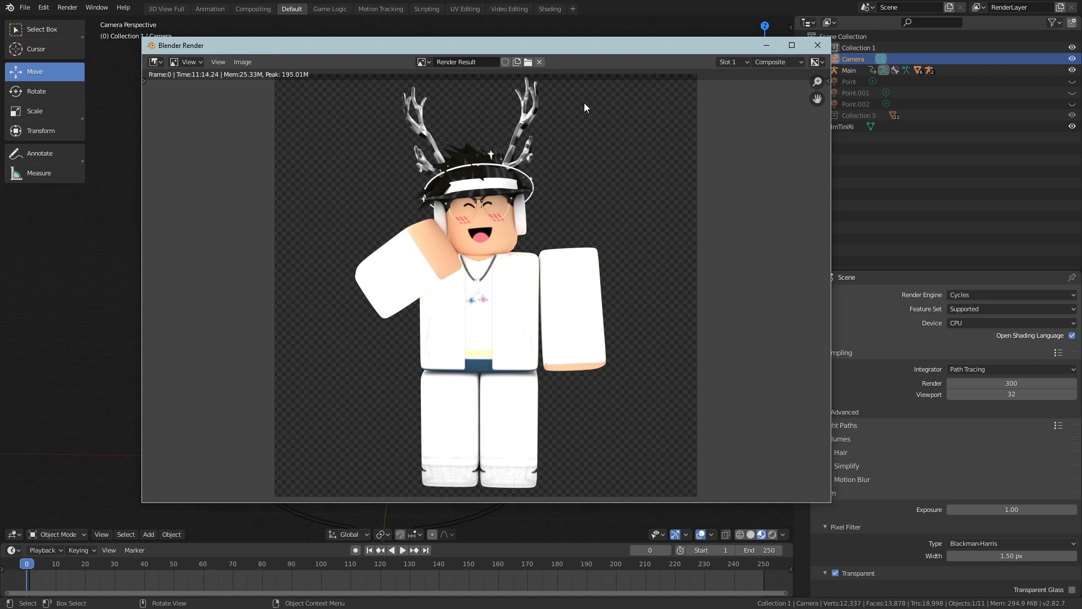
{"action": "scroll", "coordinate": [578, 120], "scroll_direction": "down", "scroll_amount": 1}
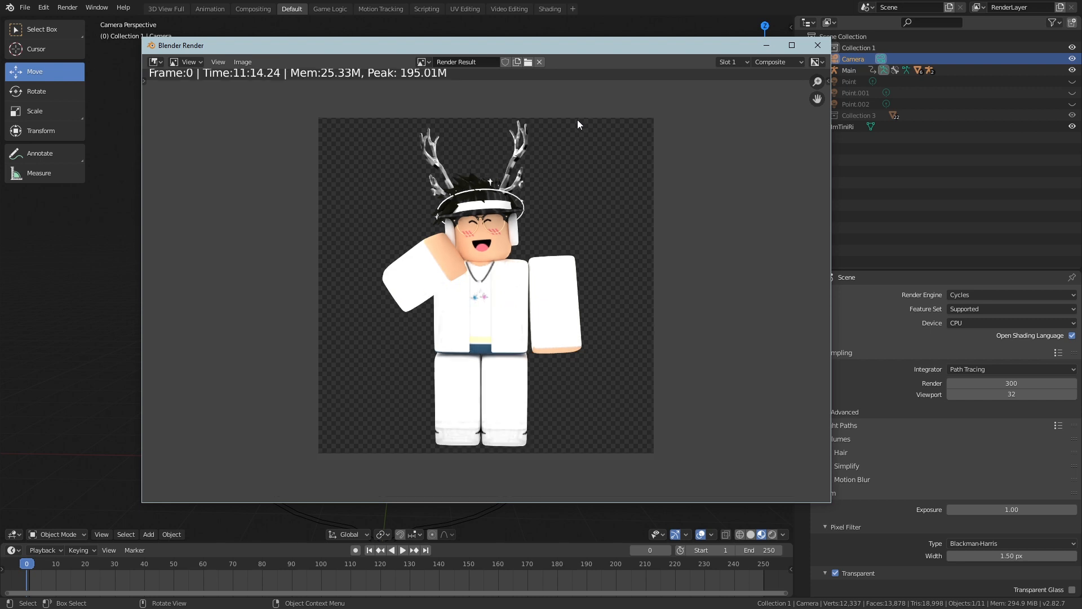
{"action": "scroll", "coordinate": [578, 120], "scroll_direction": "up", "scroll_amount": 1}
{"action": "left_click_drag", "start_coordinate": [621, 57], "coordinate": [568, 61]}
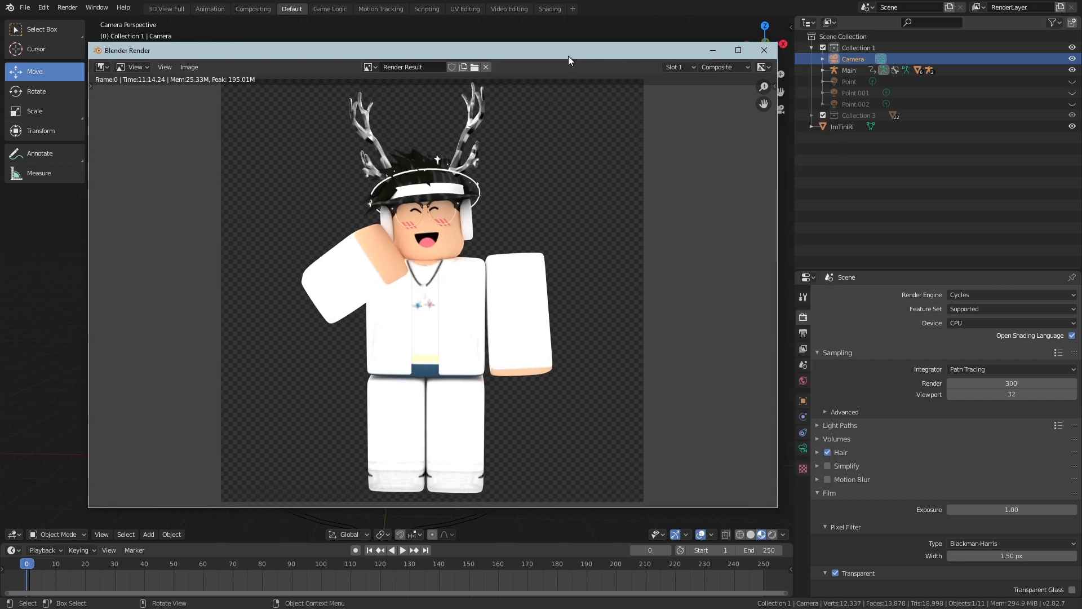
Set the World's Ambient Occlusion factor to 0.54, check it in Rendered viewport shading, and return to Material Preview
{"action": "left_click", "coordinate": [803, 381]}
{"action": "left_click", "coordinate": [803, 380]}
{"action": "left_click", "coordinate": [817, 373]}
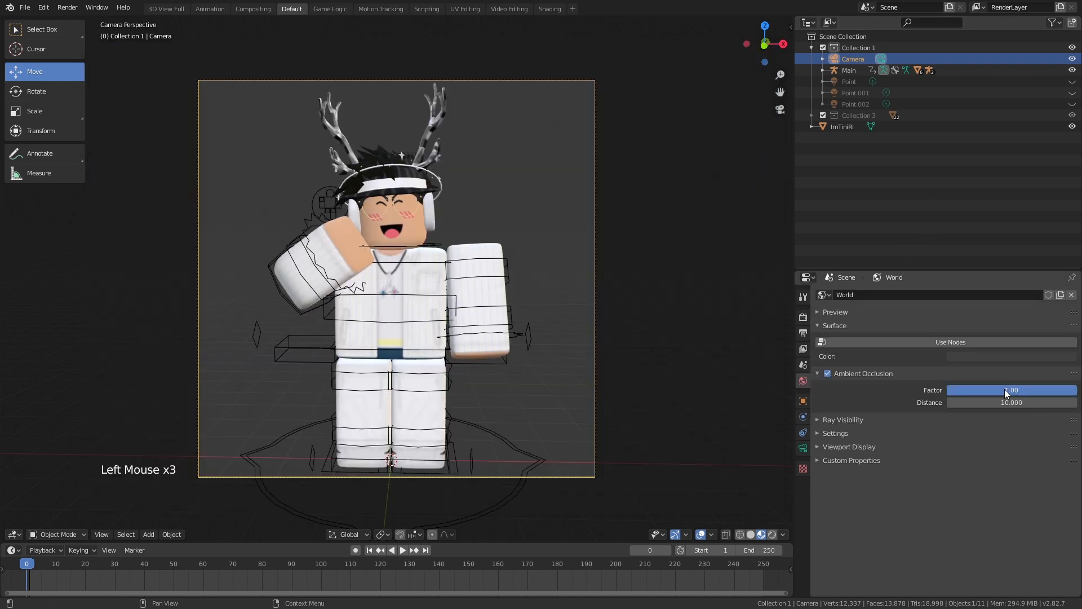
{"action": "left_click_drag", "start_coordinate": [1004, 389], "coordinate": [944, 389]}
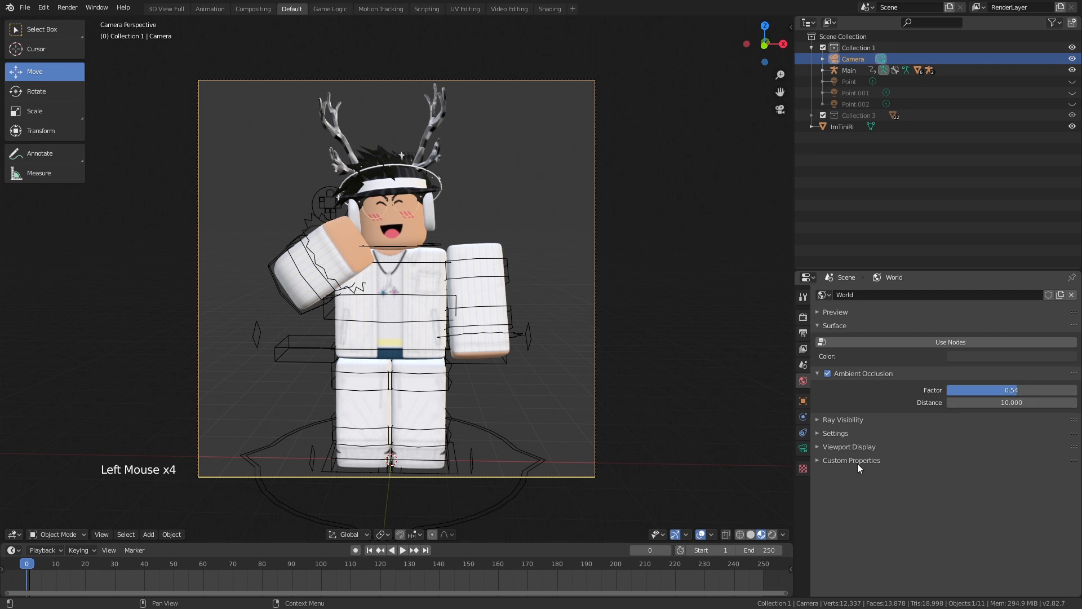
{"action": "left_click", "coordinate": [772, 534]}
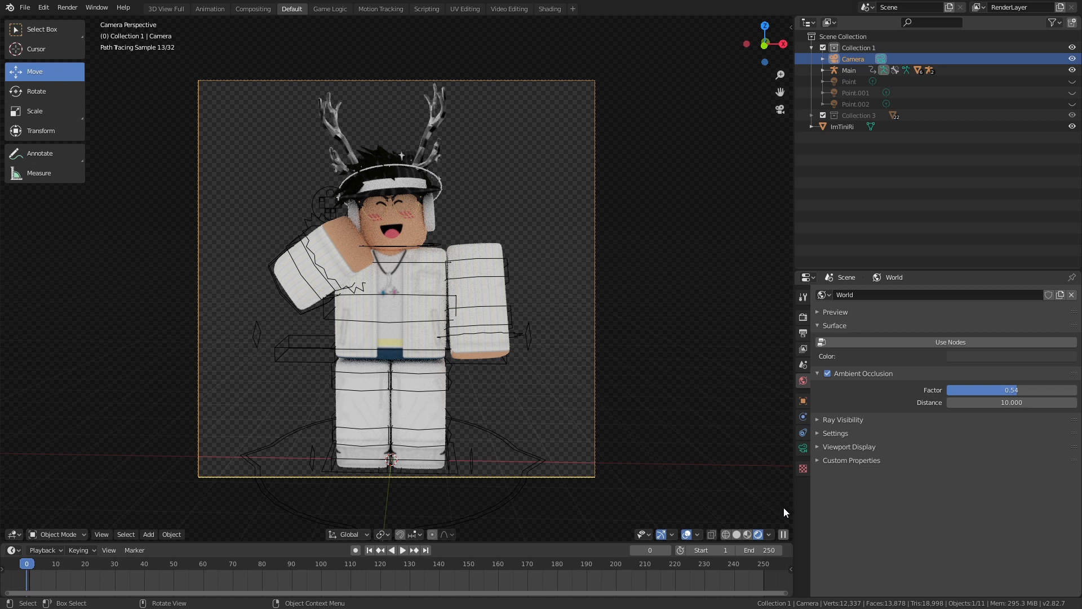
{"action": "left_click", "coordinate": [746, 534]}
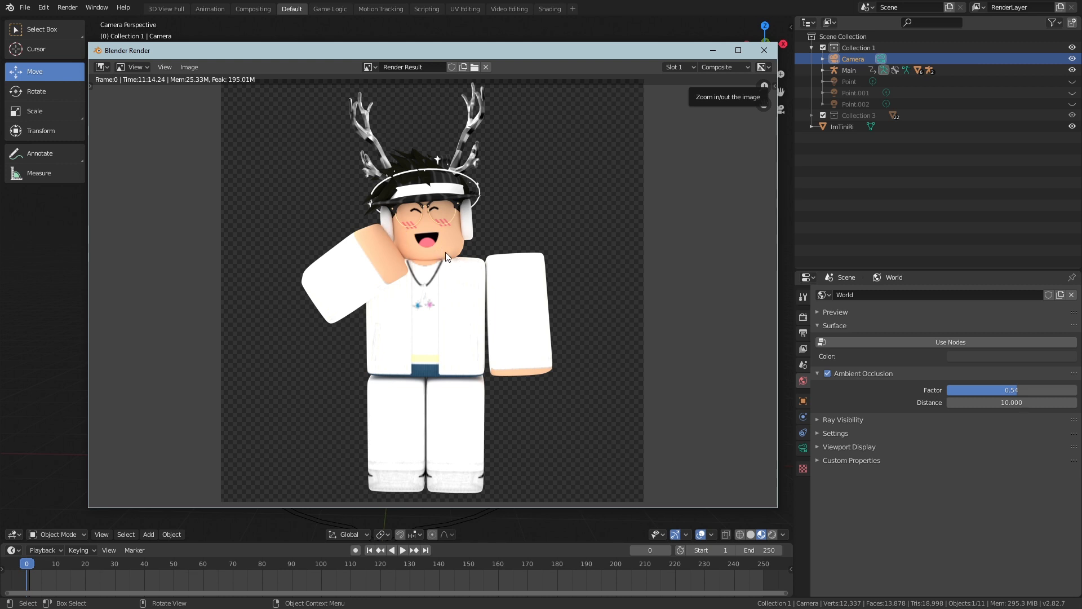
Examine the rendered avatar's face, torso and overall framing up close in the render window
{"action": "scroll", "coordinate": [430, 290], "scroll_direction": "up", "scroll_amount": 5}
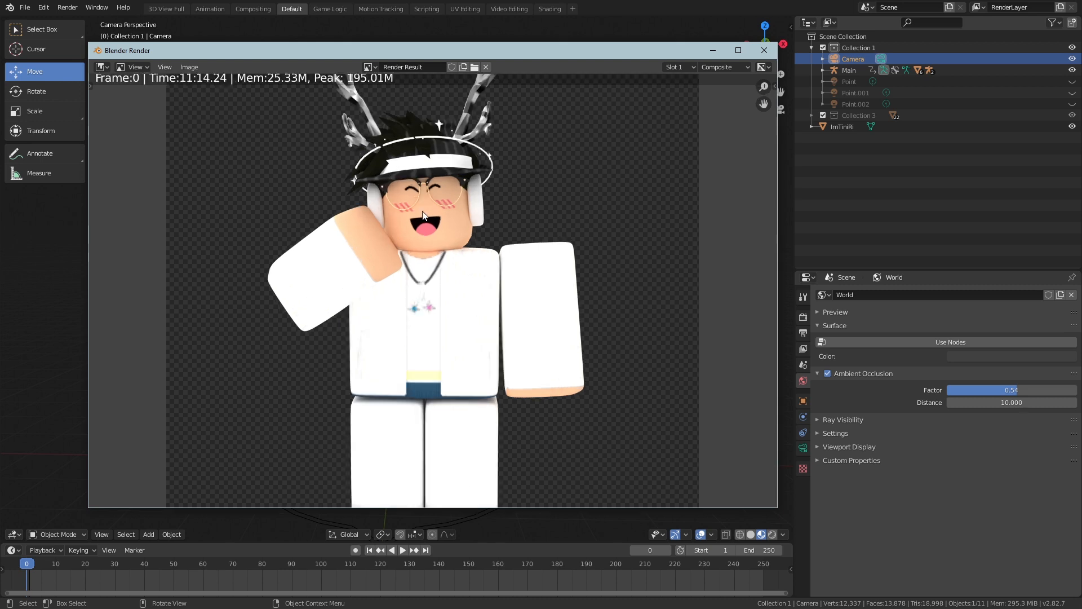
{"action": "middle_click_drag", "start_coordinate": [428, 266], "coordinate": [429, 309]}
{"action": "scroll", "coordinate": [428, 310], "scroll_direction": "down", "scroll_amount": 3}
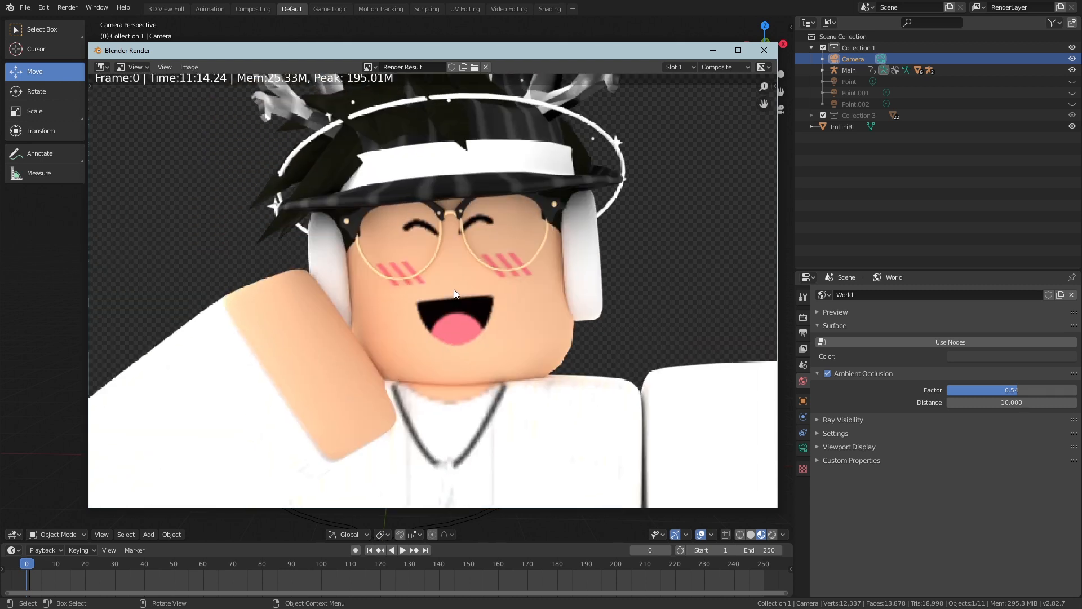
{"action": "scroll", "coordinate": [457, 290], "scroll_direction": "down", "scroll_amount": 3}
{"action": "scroll", "coordinate": [451, 276], "scroll_direction": "up", "scroll_amount": 3}
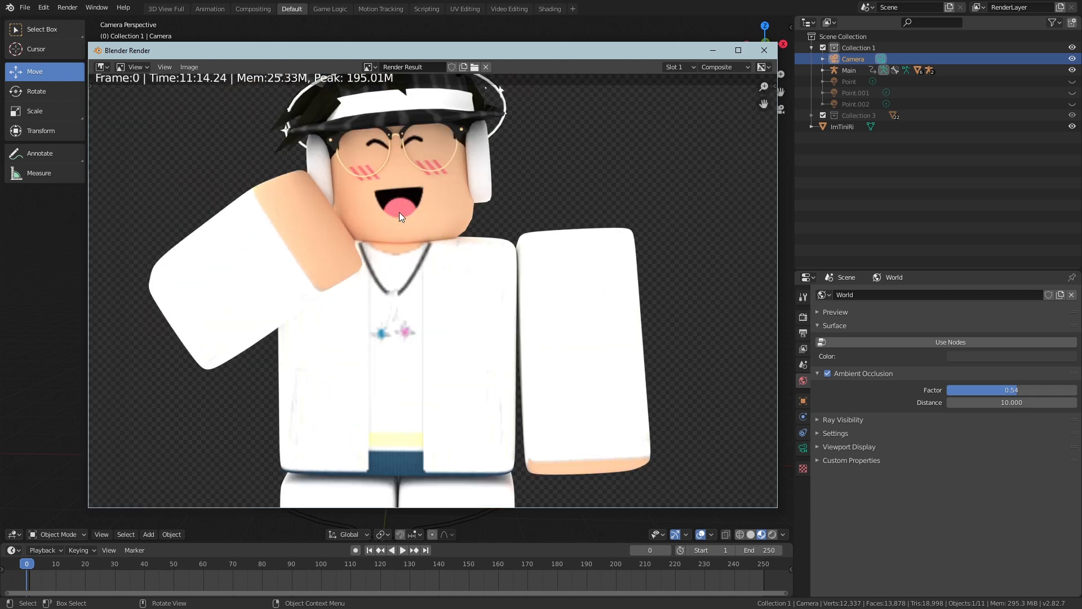
{"action": "scroll", "coordinate": [445, 285], "scroll_direction": "down", "scroll_amount": 3}
{"action": "middle_click_drag", "start_coordinate": [443, 280], "coordinate": [423, 253]}
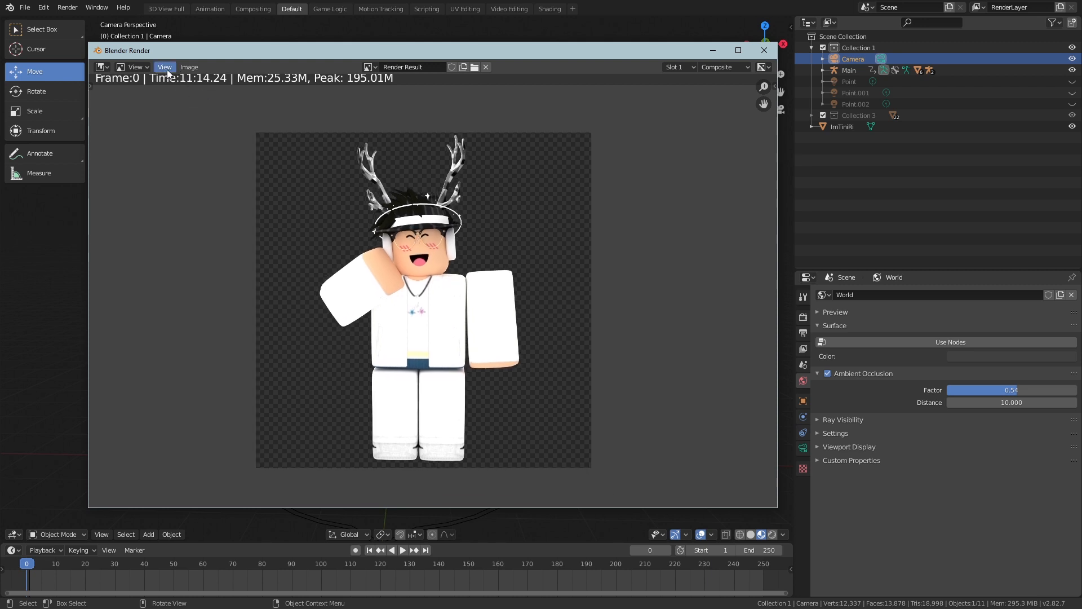
Open Save As for the rendered image, and bring the render result window back into view
{"action": "left_click", "coordinate": [171, 70]}
{"action": "mouse_move", "coordinate": [191, 68]}
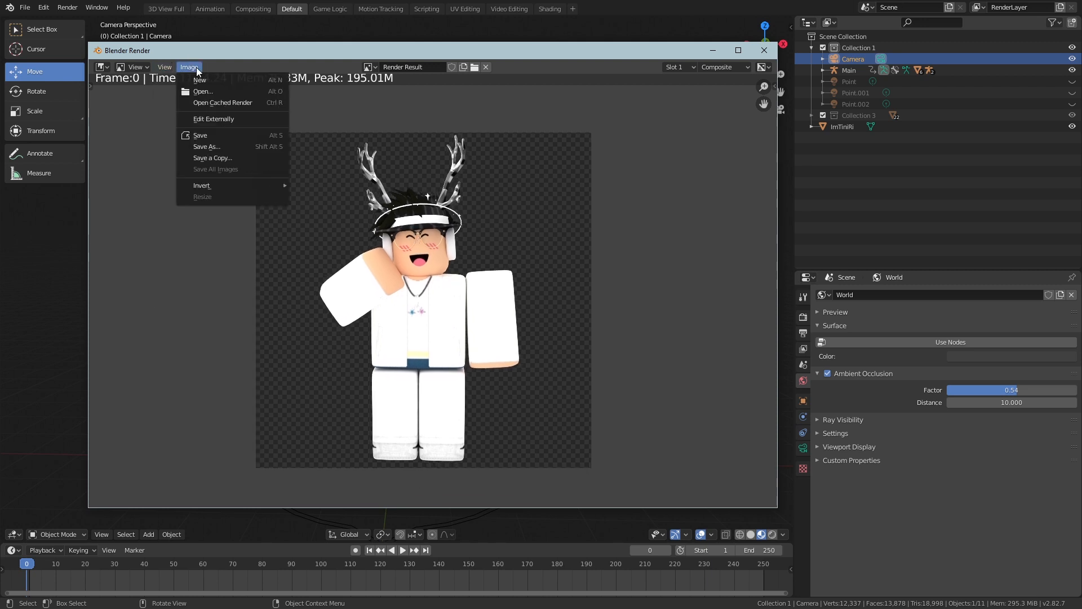
{"action": "left_click", "coordinate": [216, 146]}
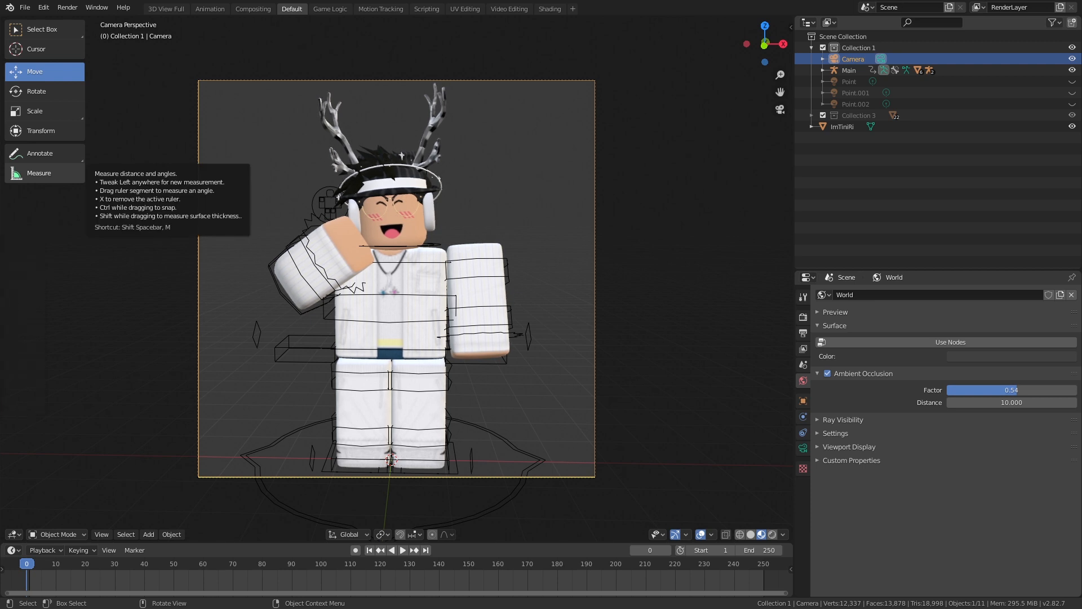
{"action": "key", "text": "F11"}
{"action": "left_click_drag", "start_coordinate": [534, 46], "coordinate": [549, 46]}
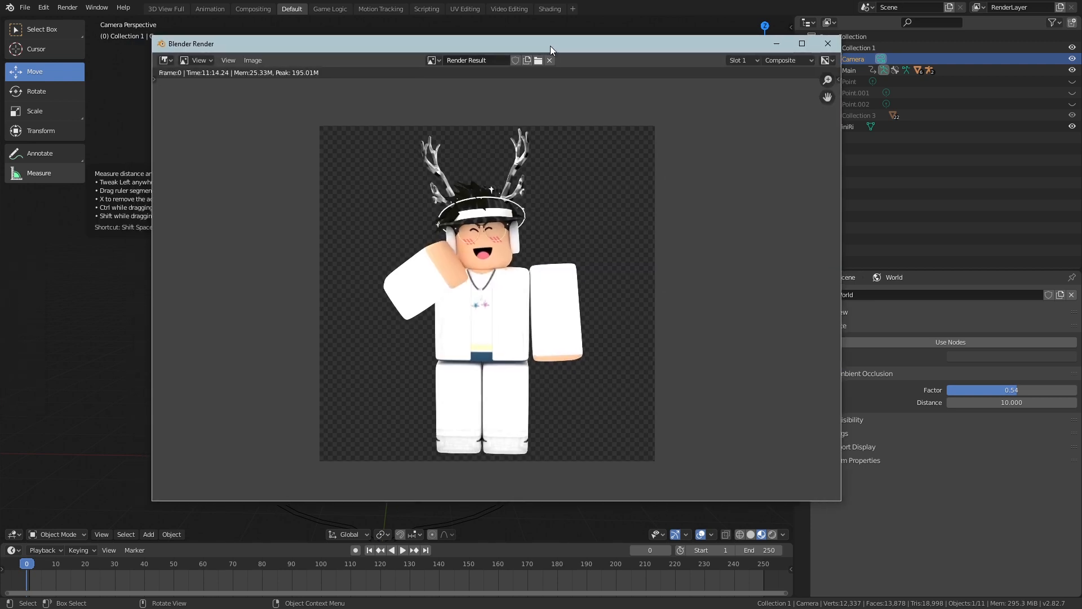